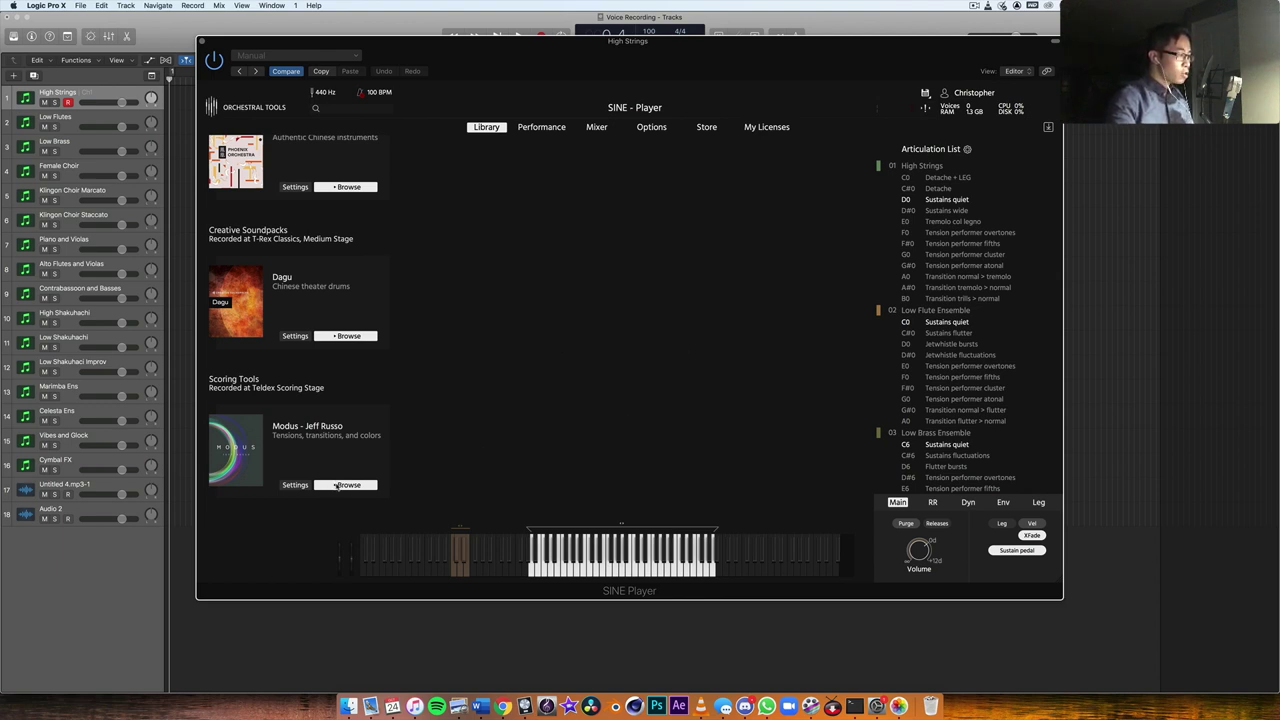
Show the instrument folders of the Modus - Jeff Russo library and bring the mixer to the High Strings microphone channels.
click(337, 485)
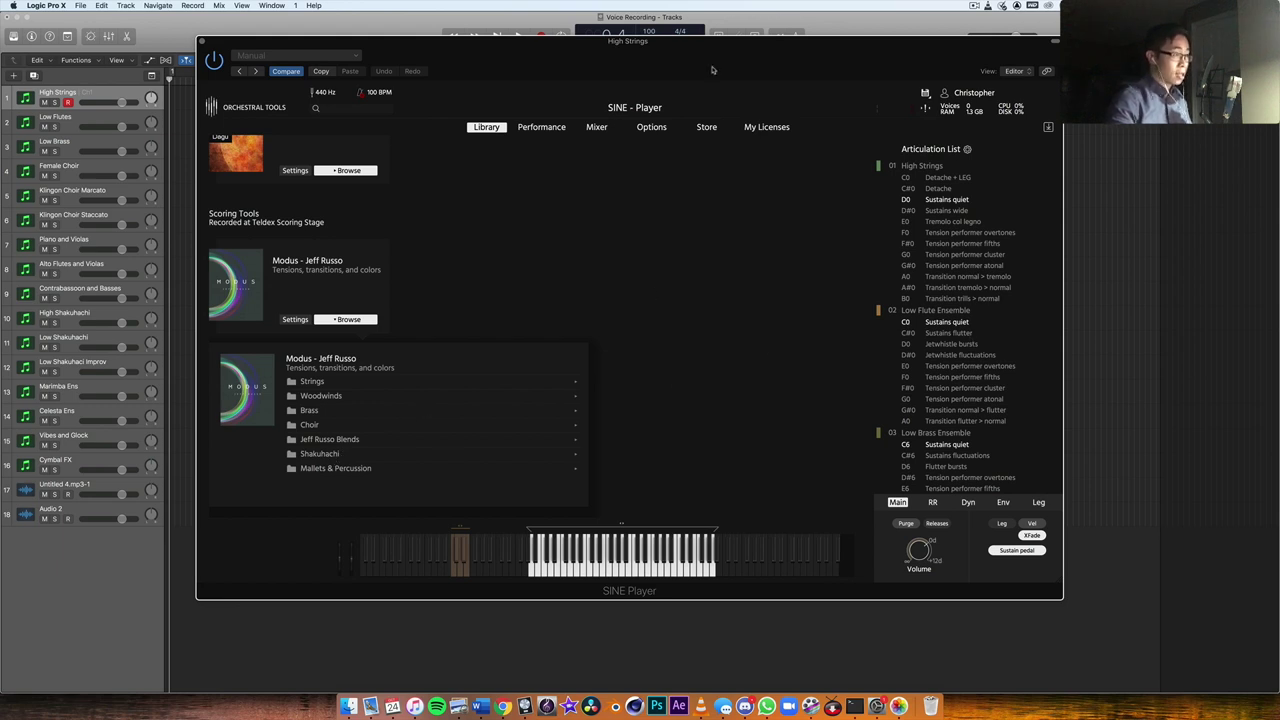
click(597, 127)
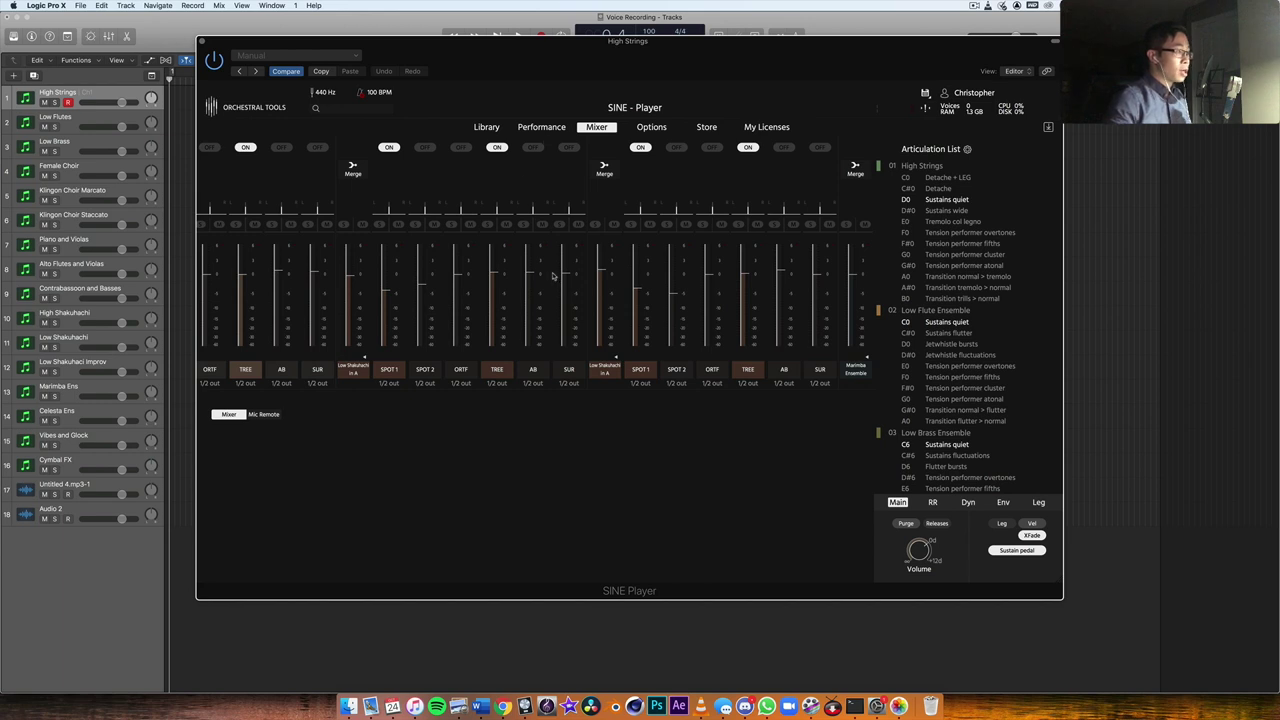
scroll(600, 273, left, 3)
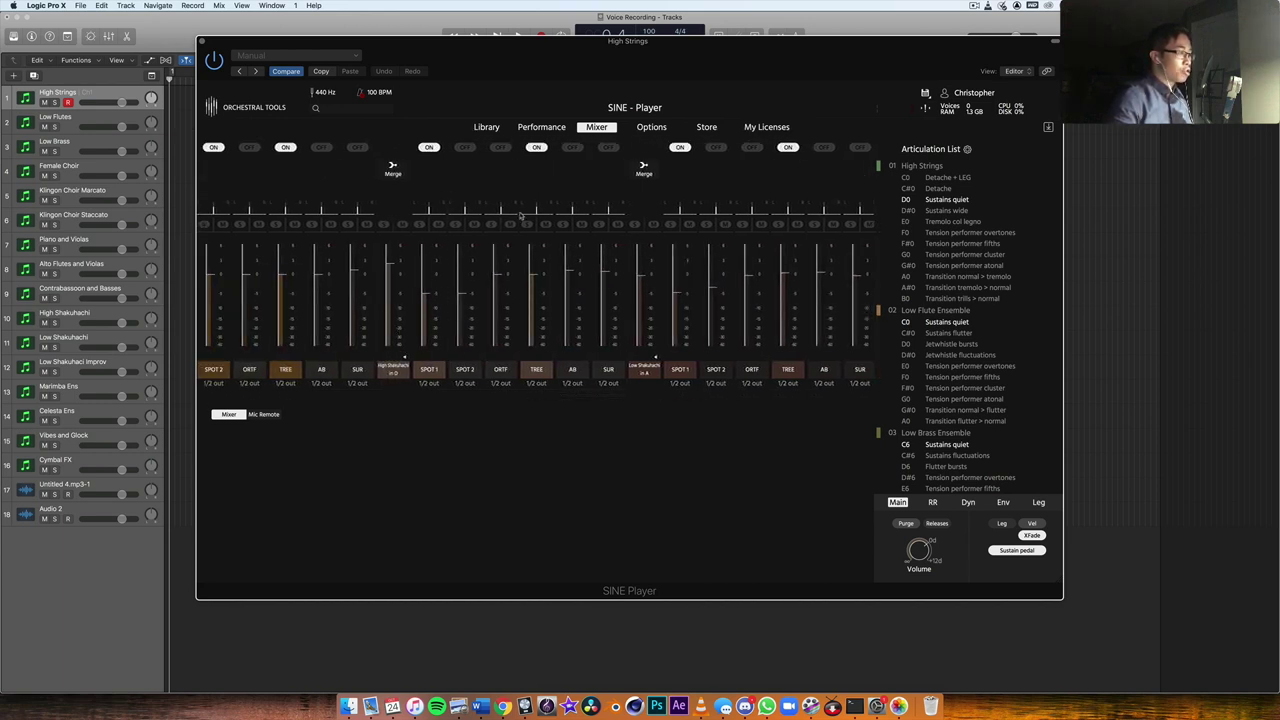
scroll(550, 322, left, 10)
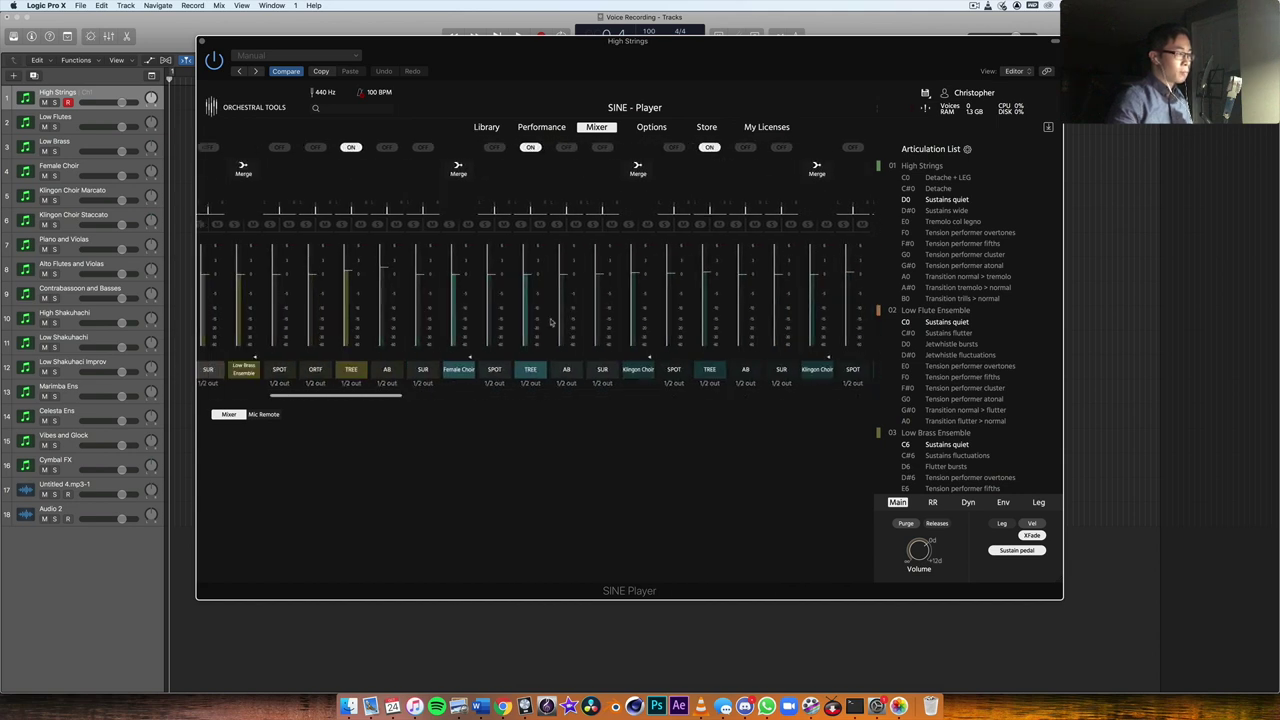
scroll(550, 322, left, 8)
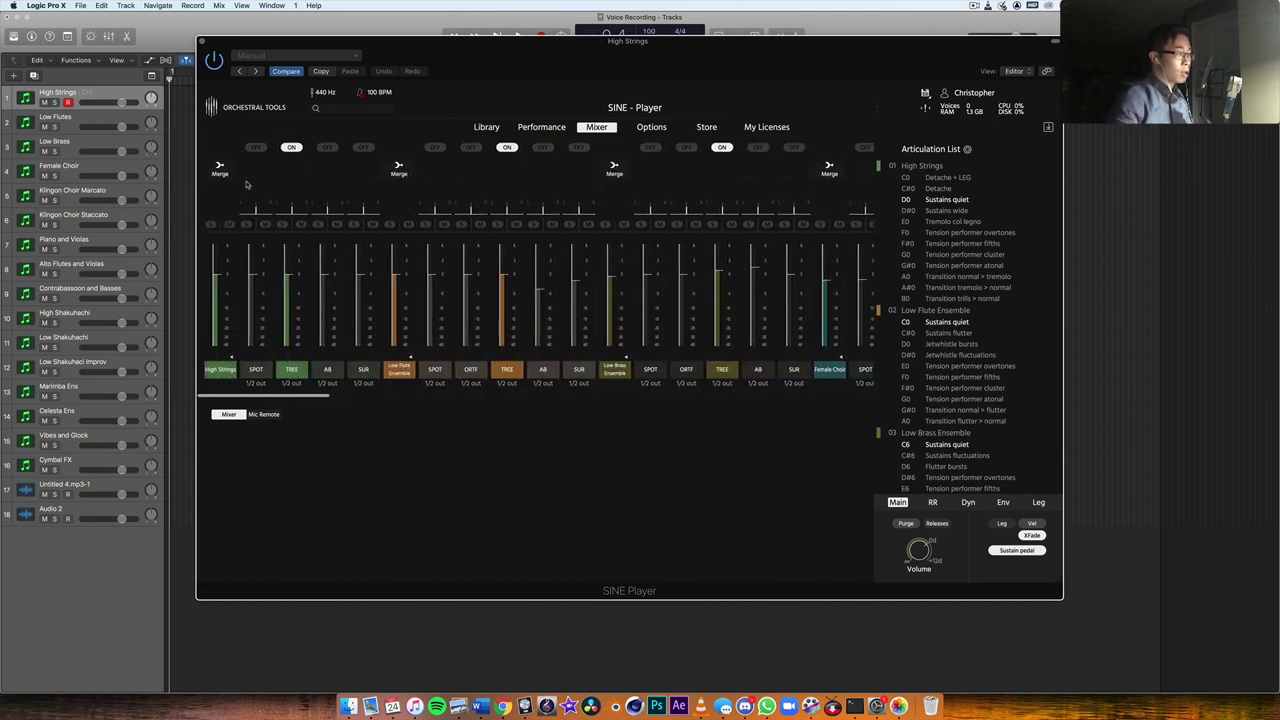
scroll(613, 256, right, 2)
scroll(613, 256, left, 2)
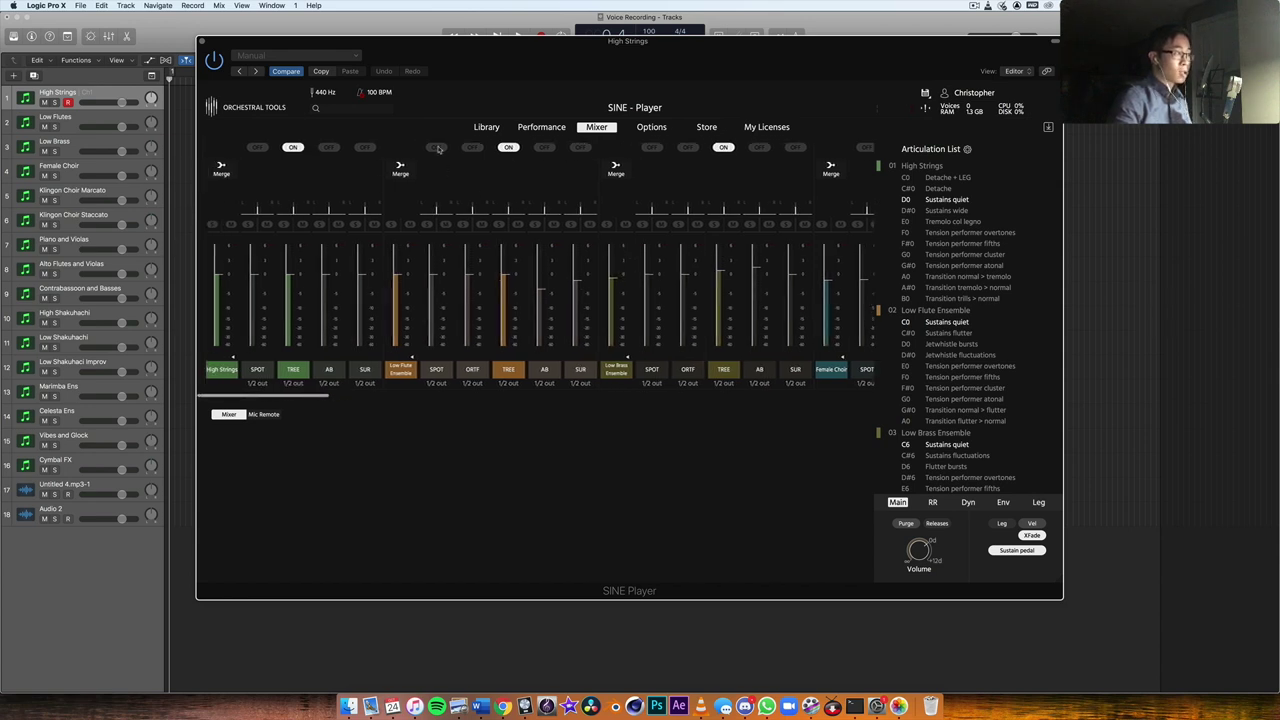
Examine the mixer's microphone channels from the Low Flute Ensemble through to the High Shakuhachi.
scroll(660, 296, right, 8)
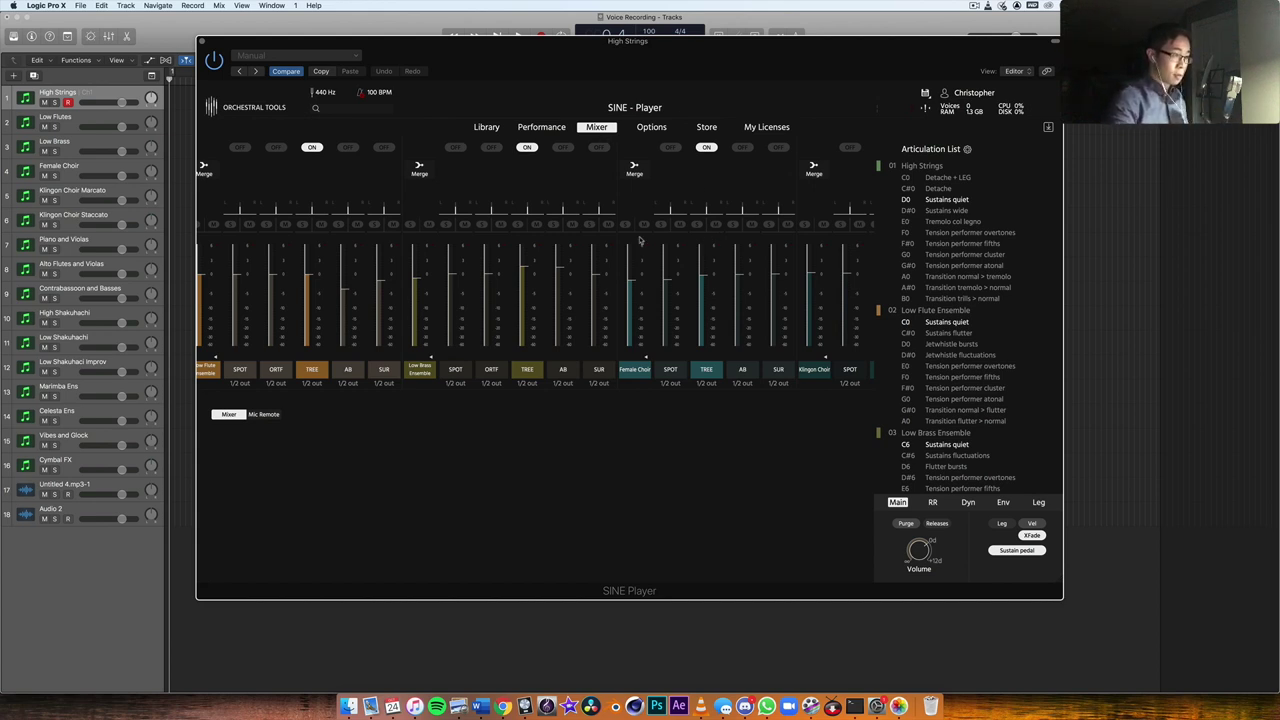
scroll(640, 240, right, 10)
scroll(640, 240, right, 10)
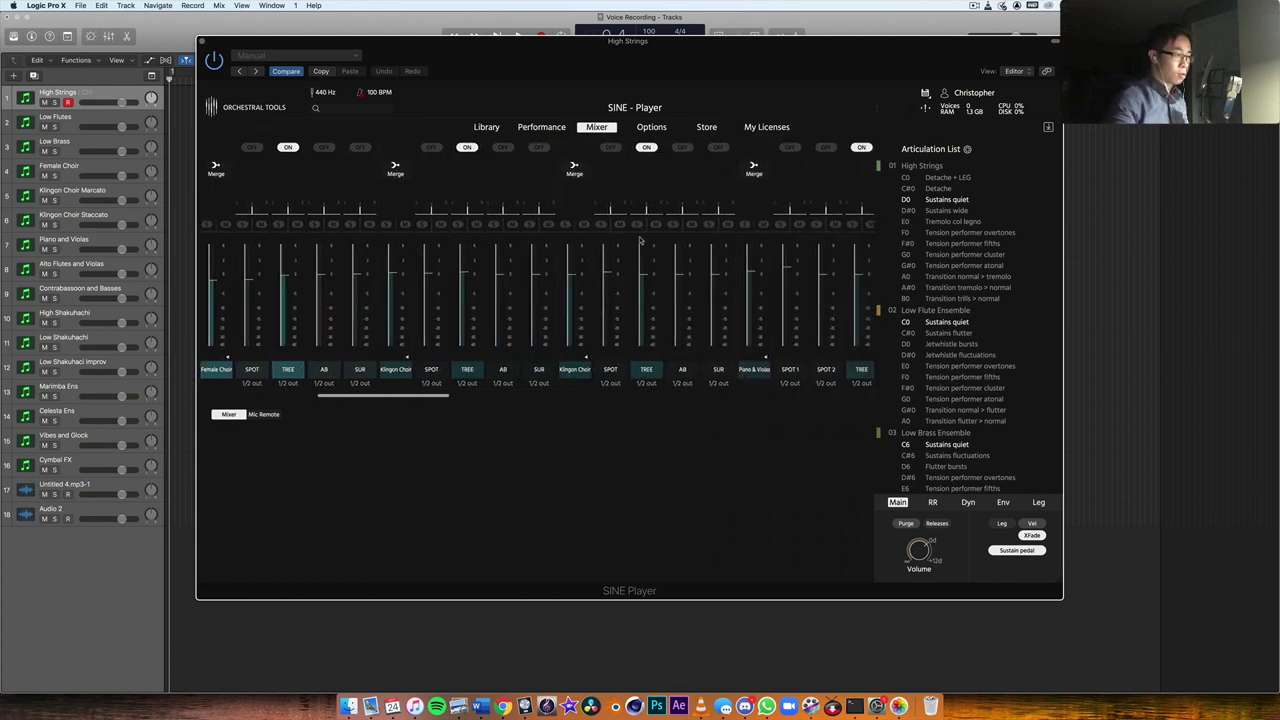
scroll(640, 240, right, 6)
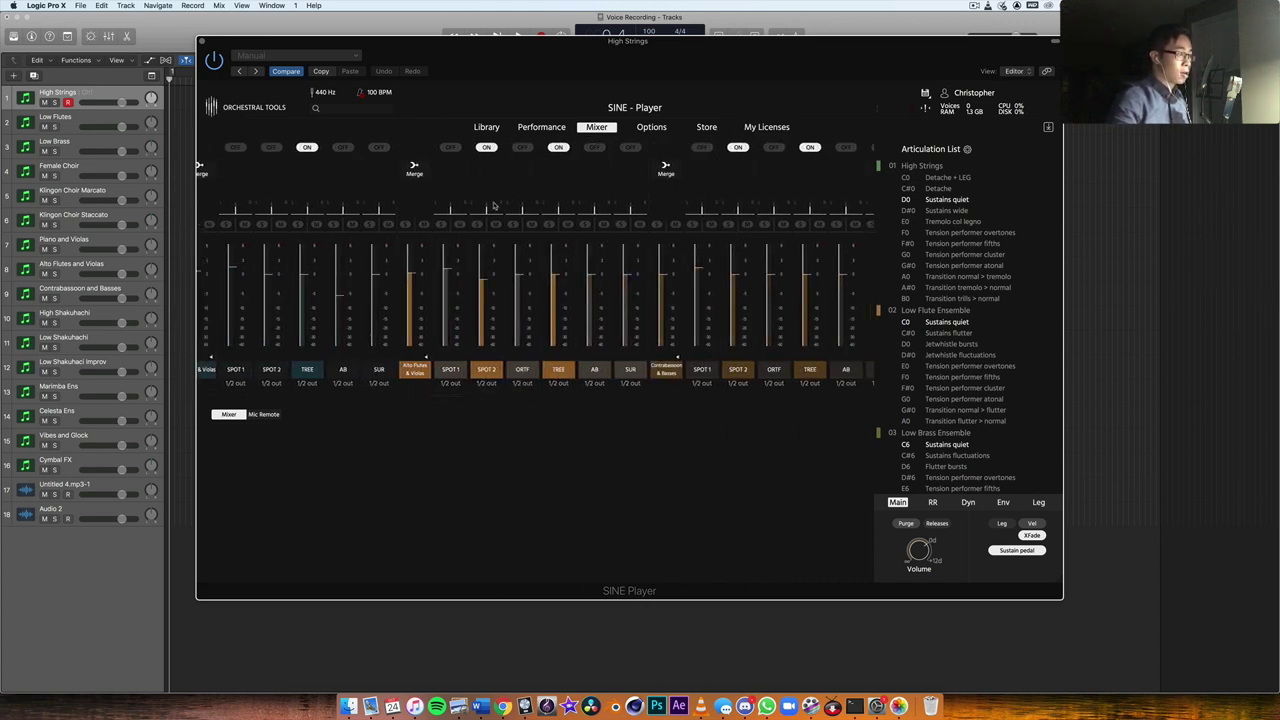
scroll(546, 197, right, 8)
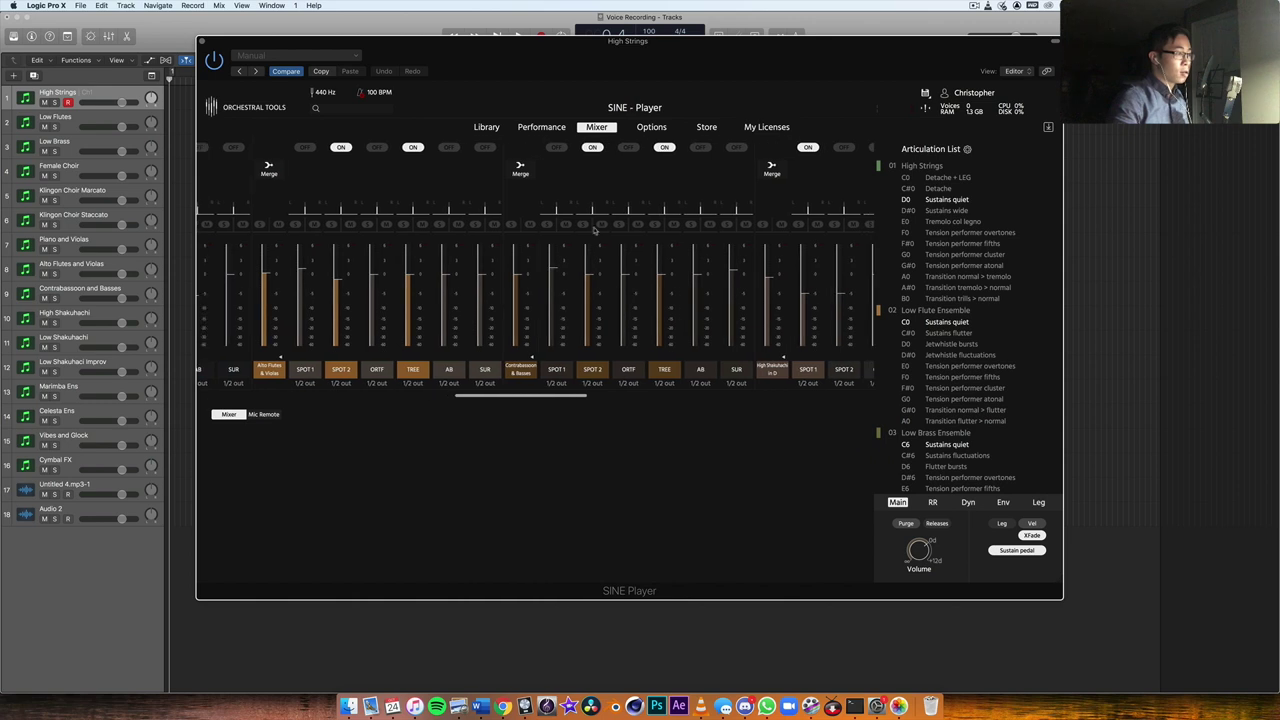
Select the High Strings instrument and expand the Modus Strings folder to list the High Strings and Low Strings articulations.
click(550, 128)
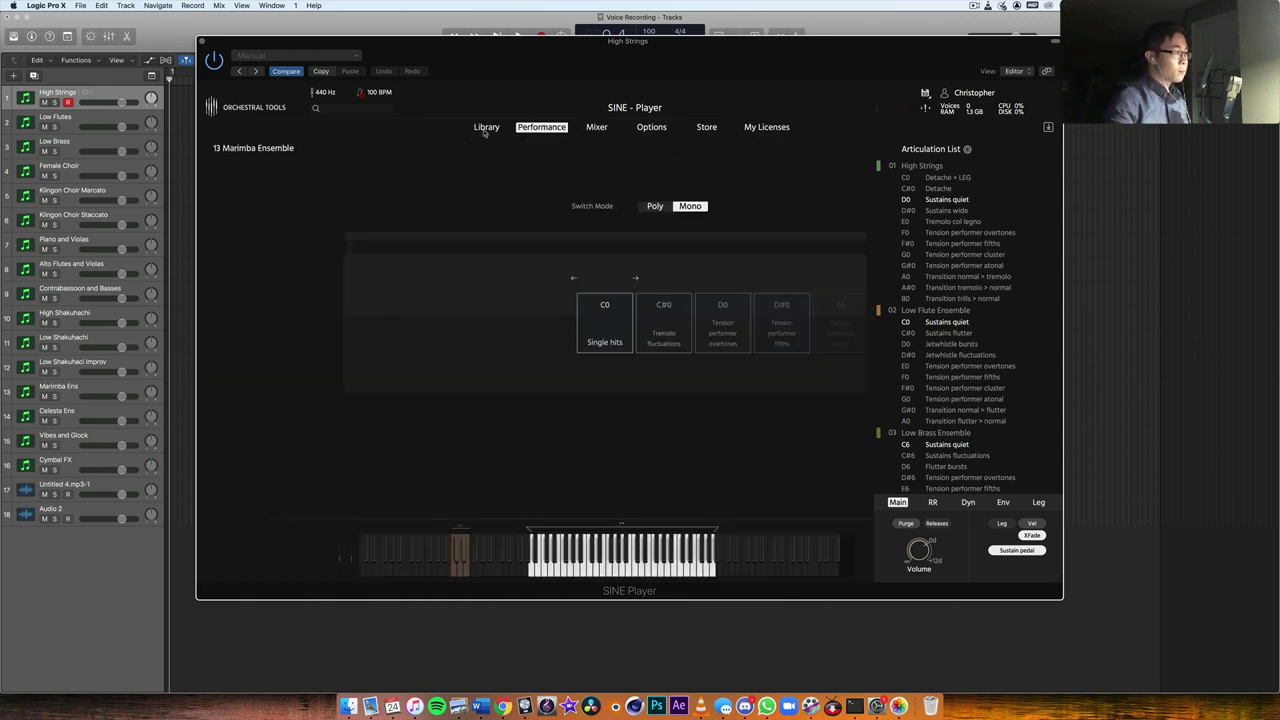
click(920, 166)
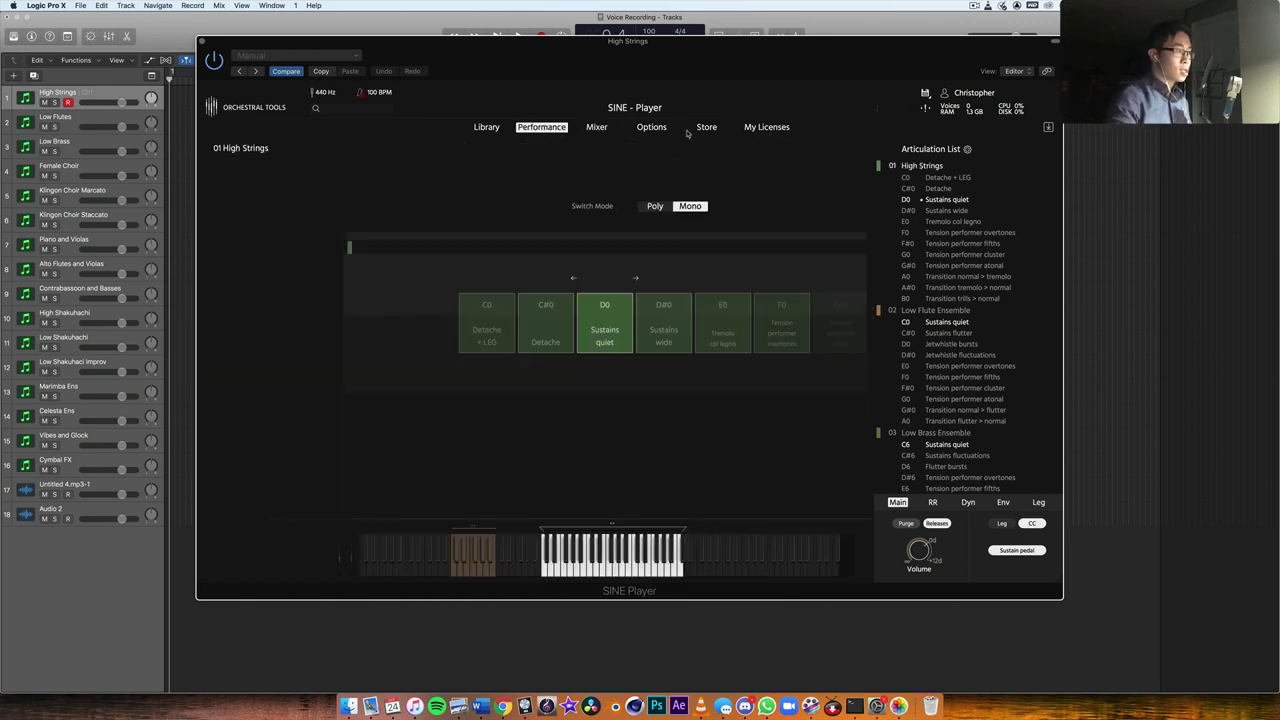
click(492, 126)
click(309, 386)
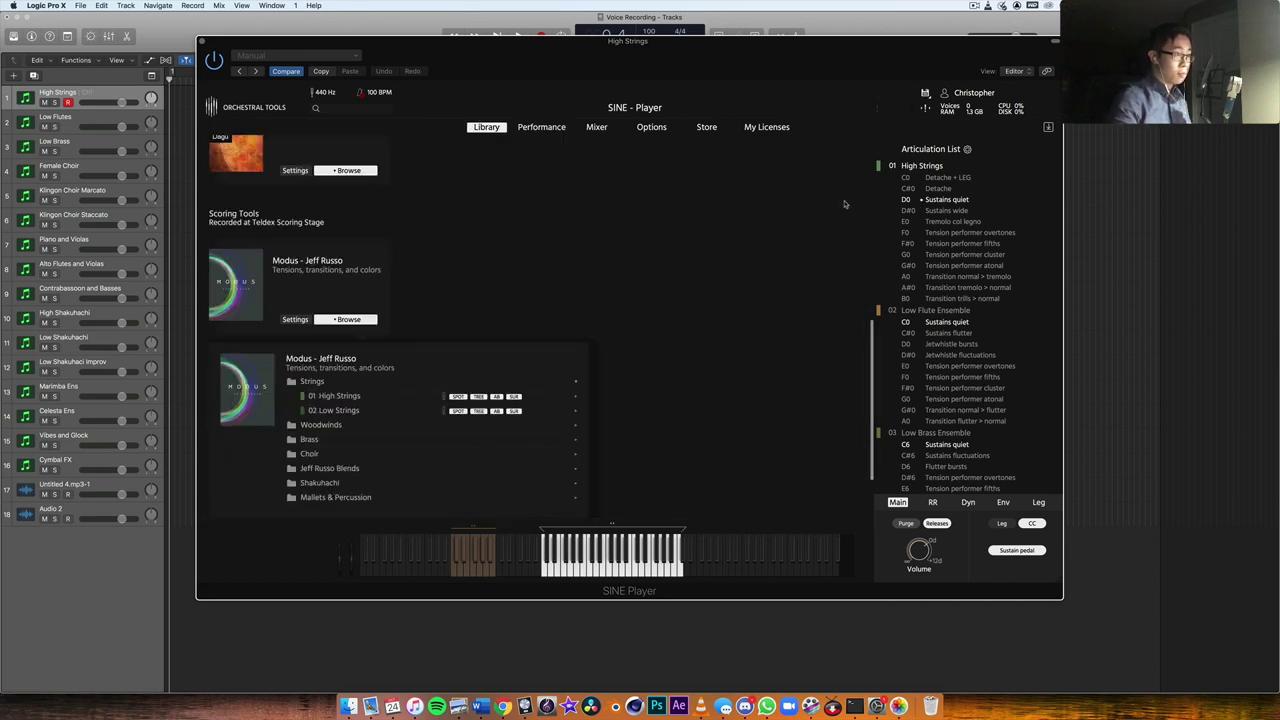
click(325, 397)
scroll(340, 427, down, 3)
click(333, 376)
scroll(358, 420, down, 1)
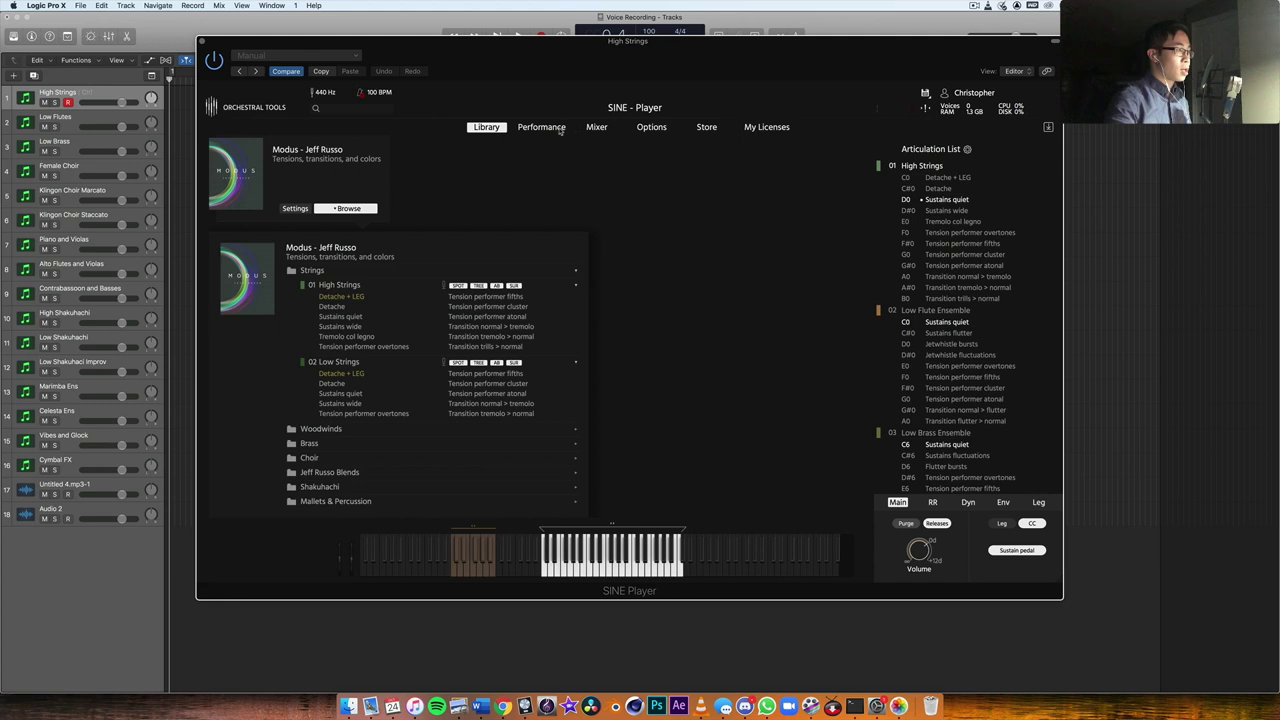
Audition the High Strings Detache + LEG and Detache articulations in the performance view.
click(590, 133)
click(554, 130)
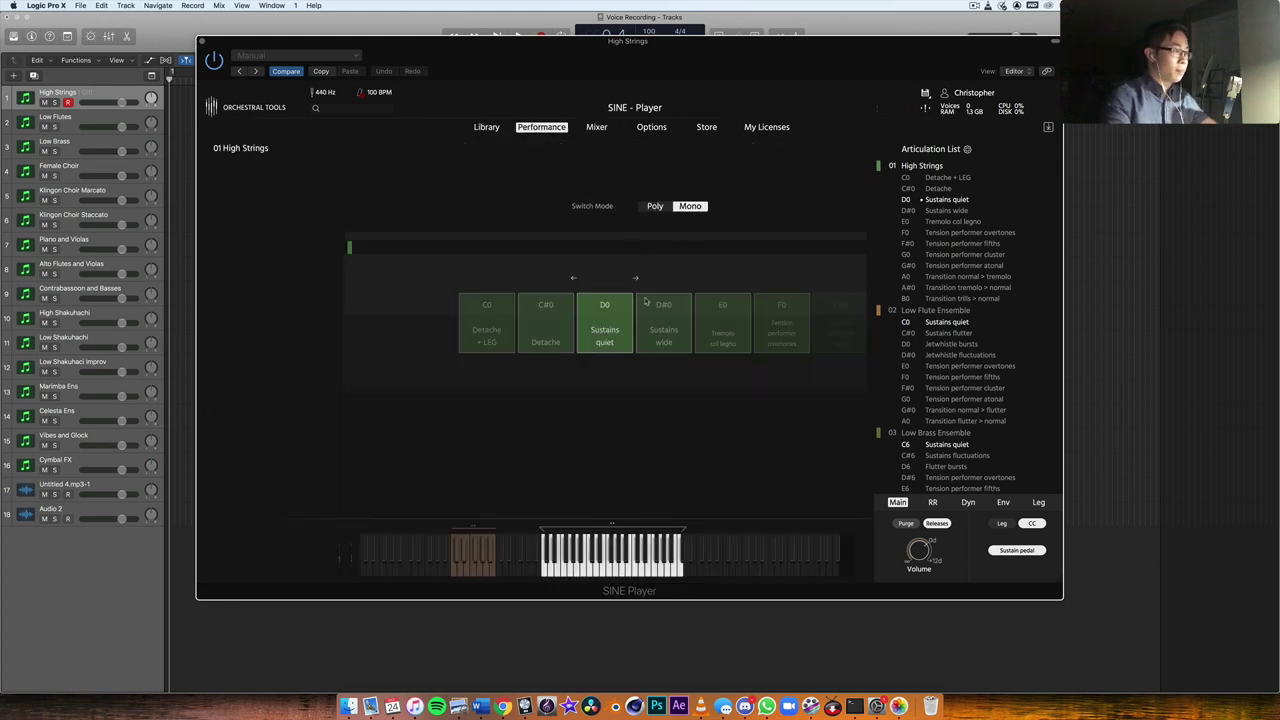
click(955, 179)
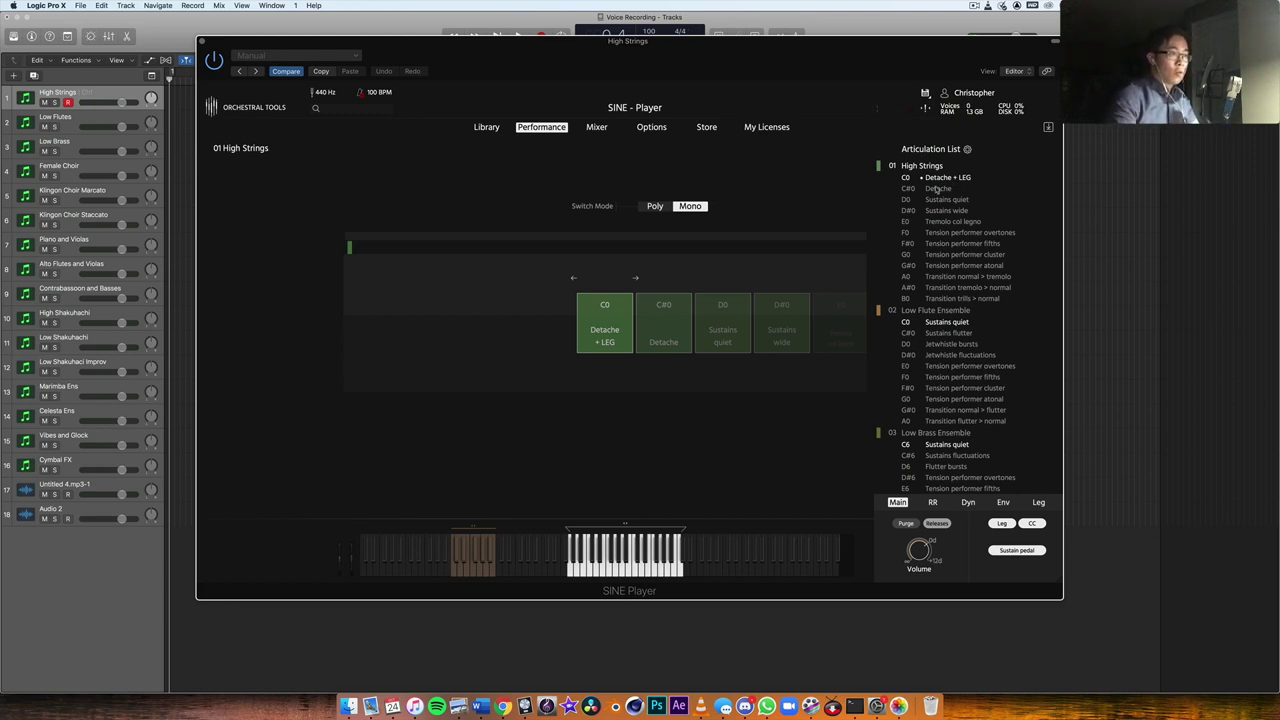
click(487, 127)
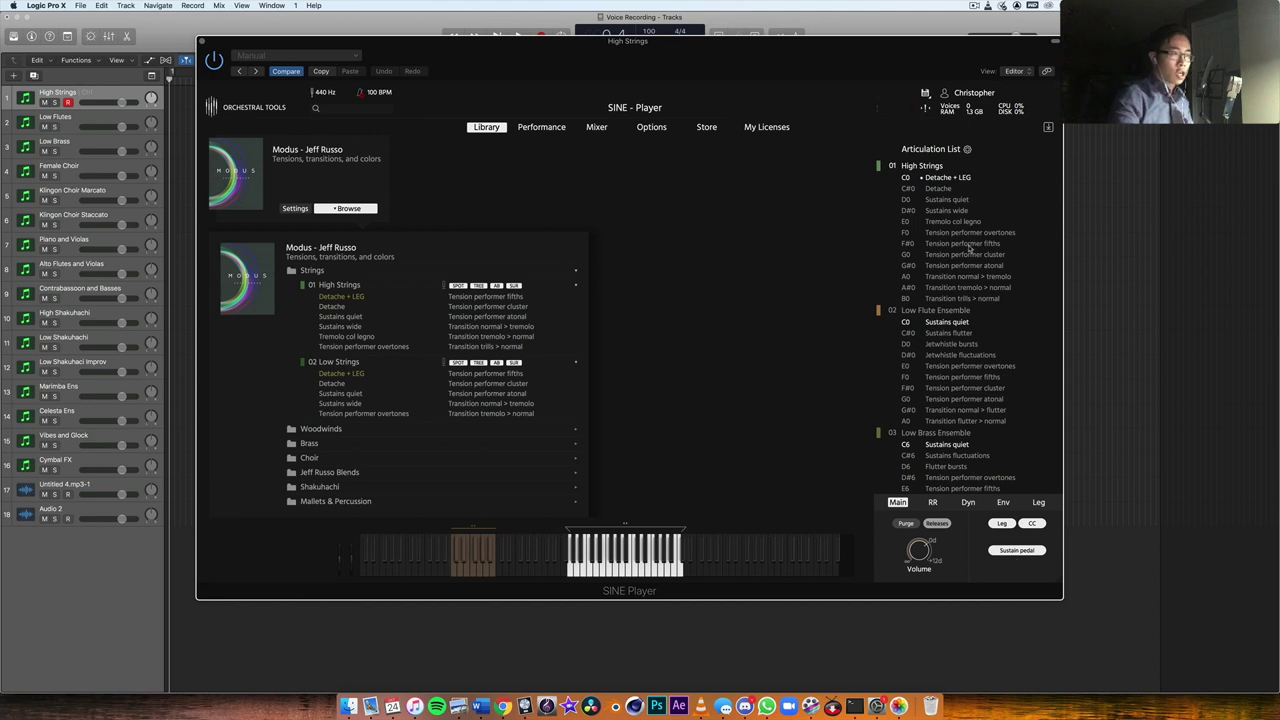
click(944, 190)
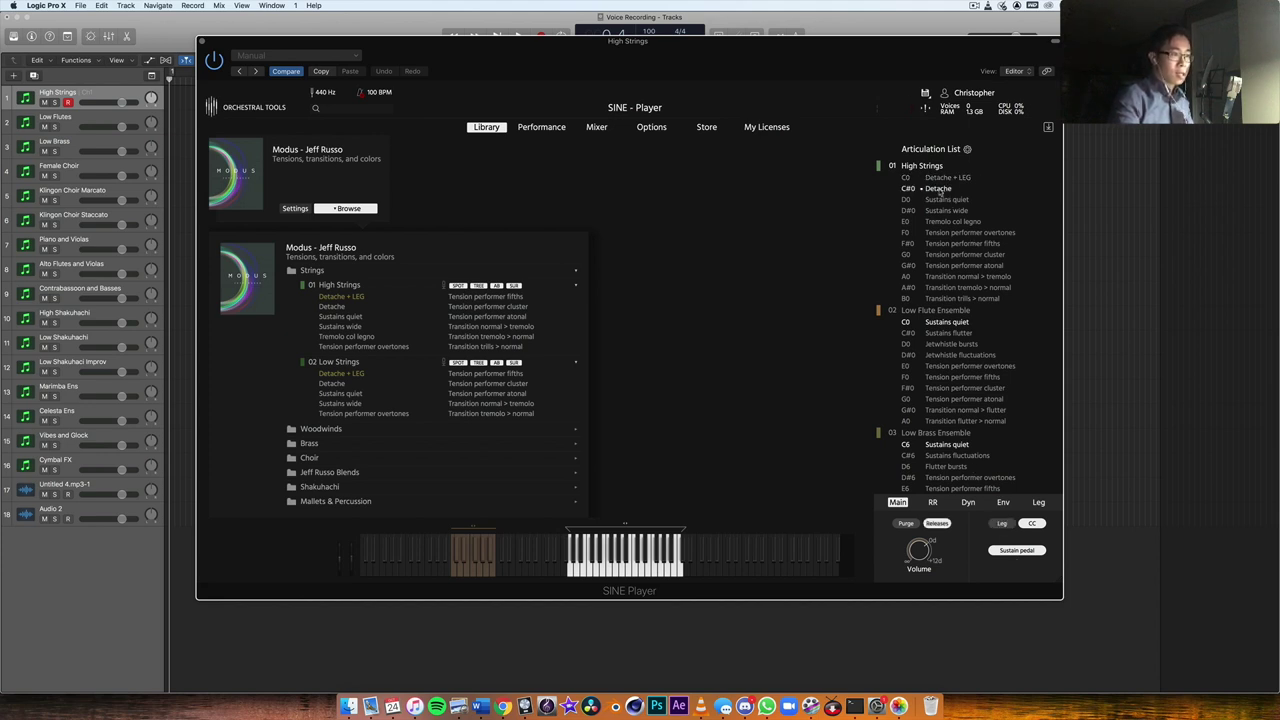
click(565, 125)
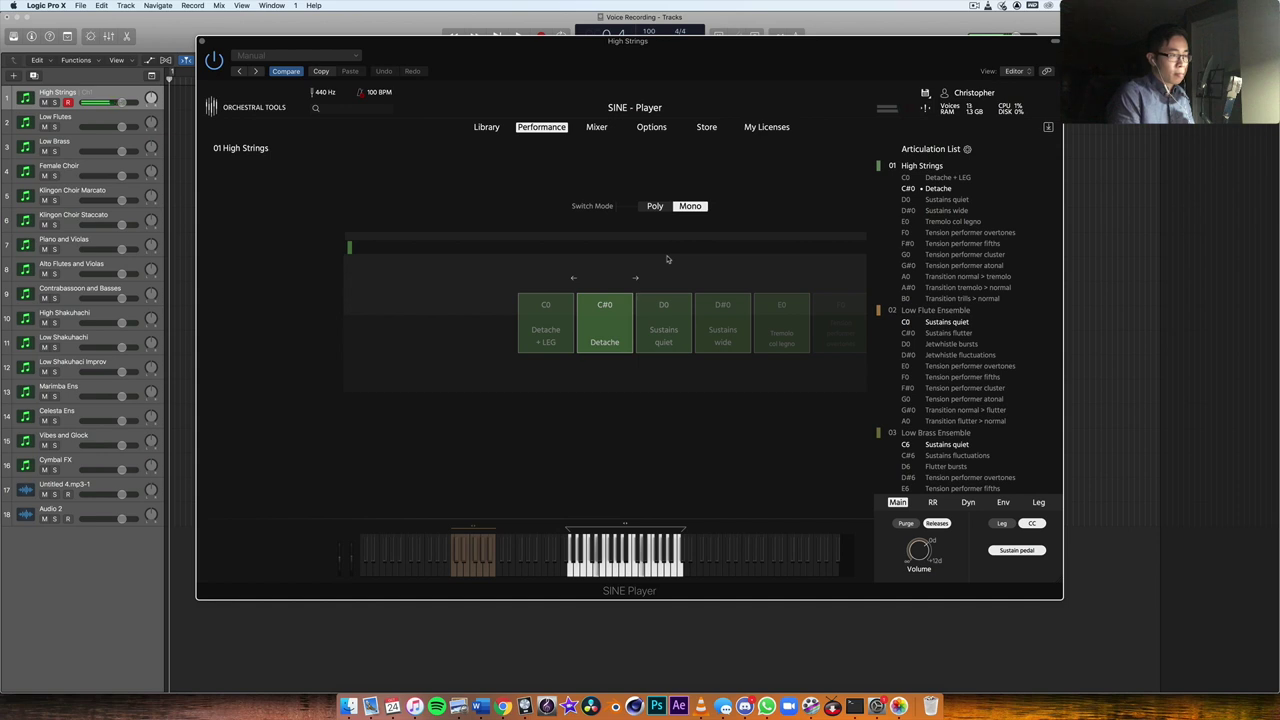
Audition the High Strings Tremolo col legno articulation and the Tension performer overtones, fifths, cluster and atonal articulations.
click(963, 224)
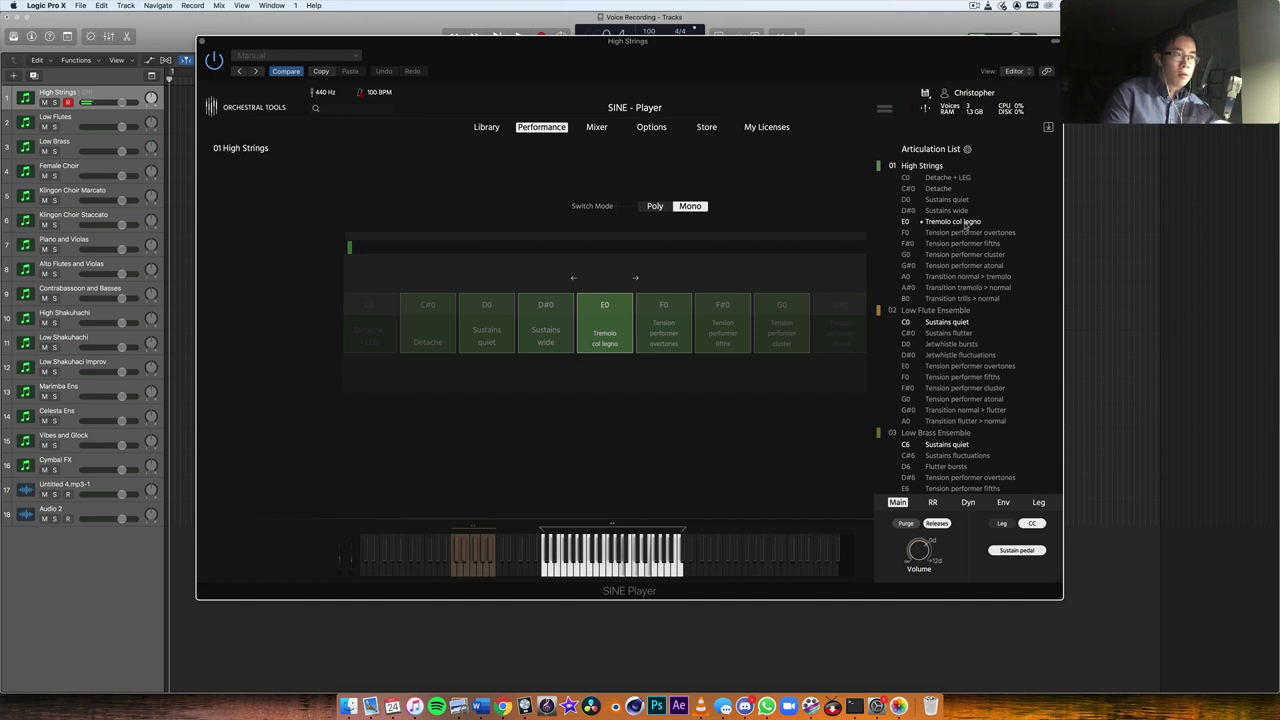
click(966, 233)
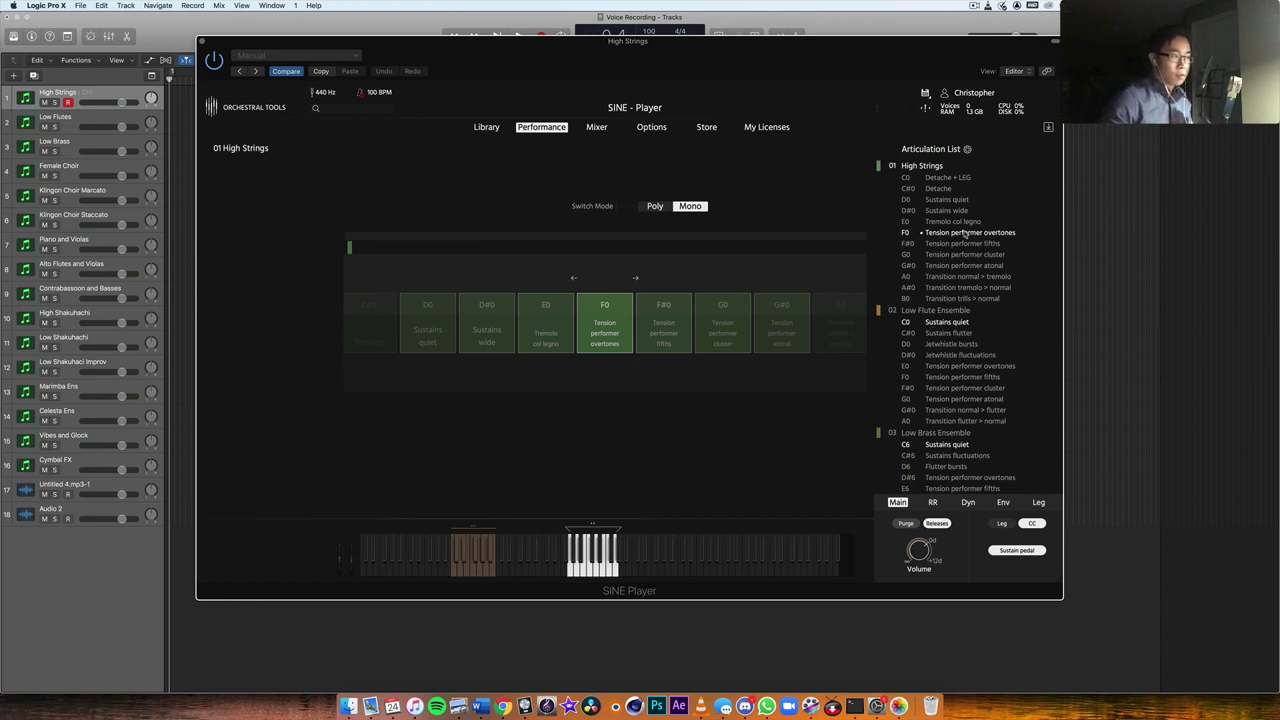
click(663, 335)
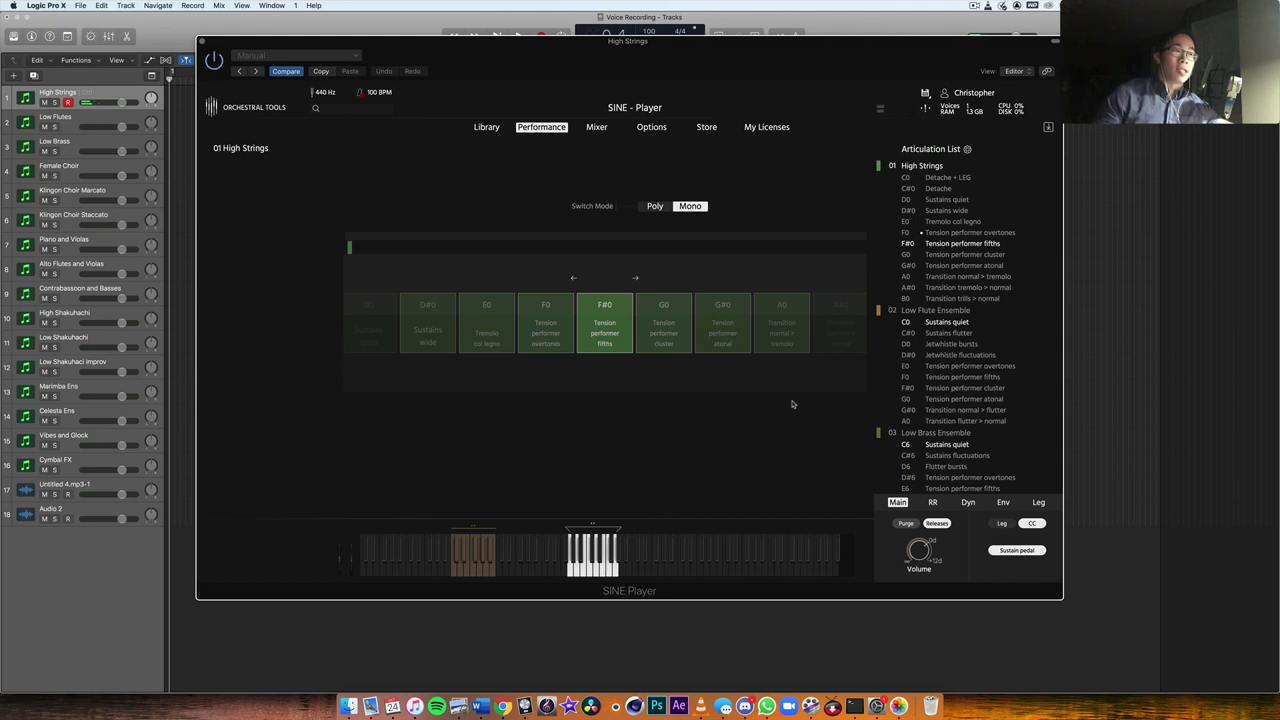
click(970, 256)
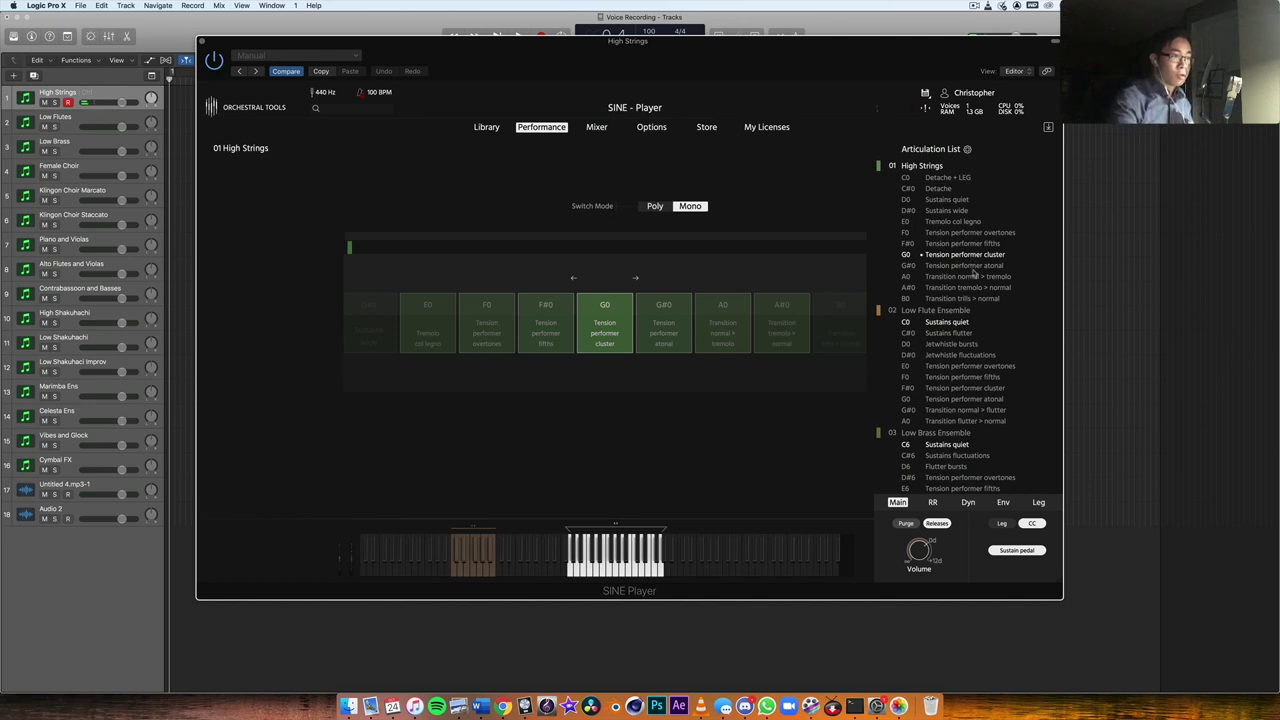
click(965, 265)
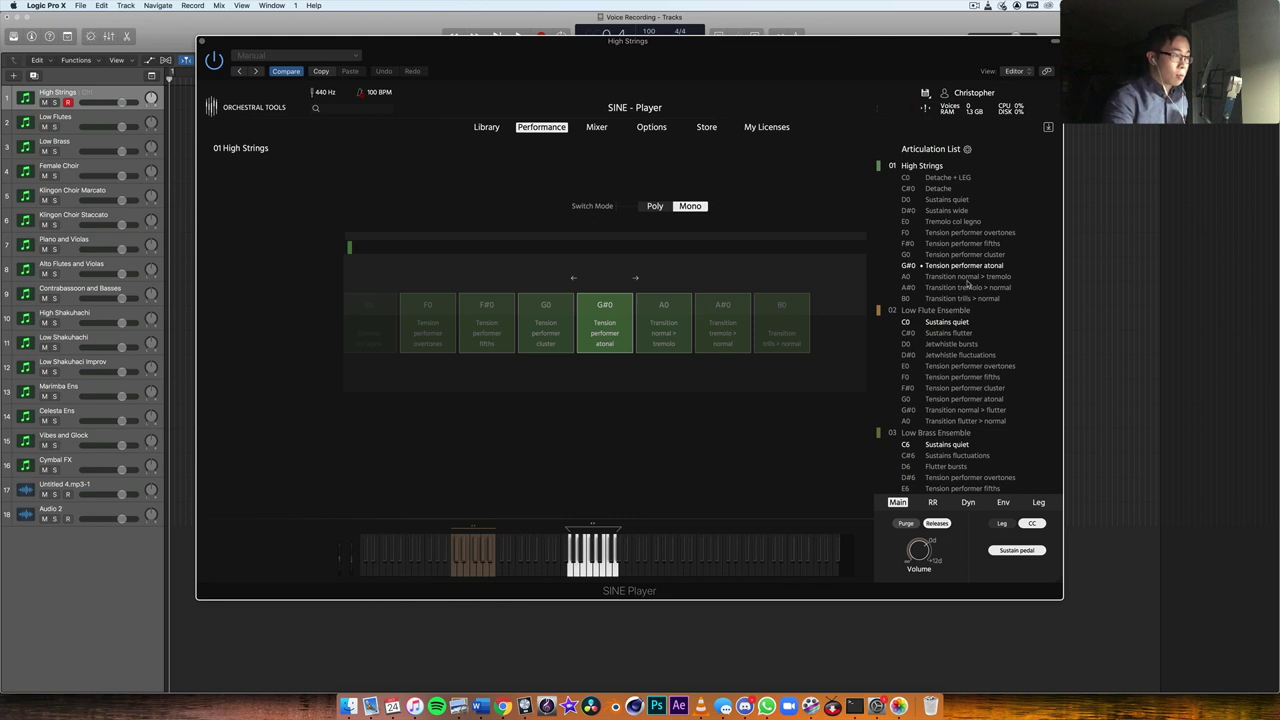
Audition Transition normal > tremolo, and try Transition tremolo > normal with the variation at -1, +1, +2 and 0.
click(967, 277)
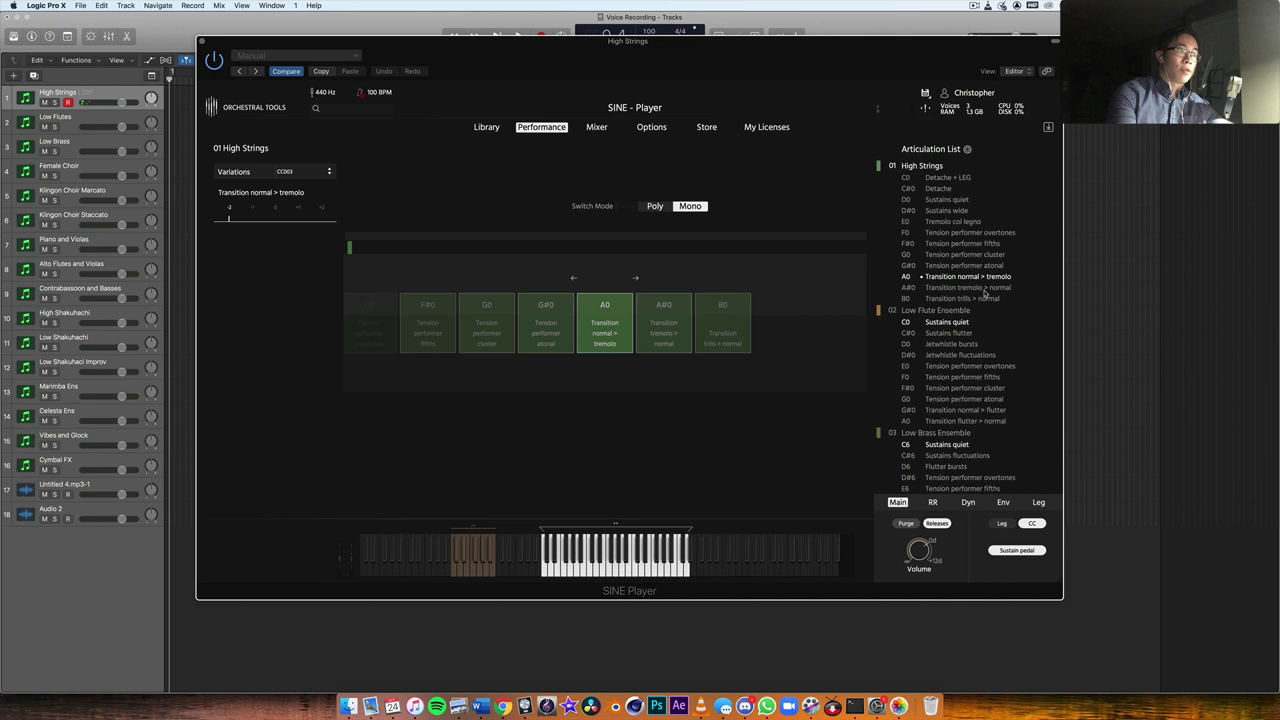
click(985, 289)
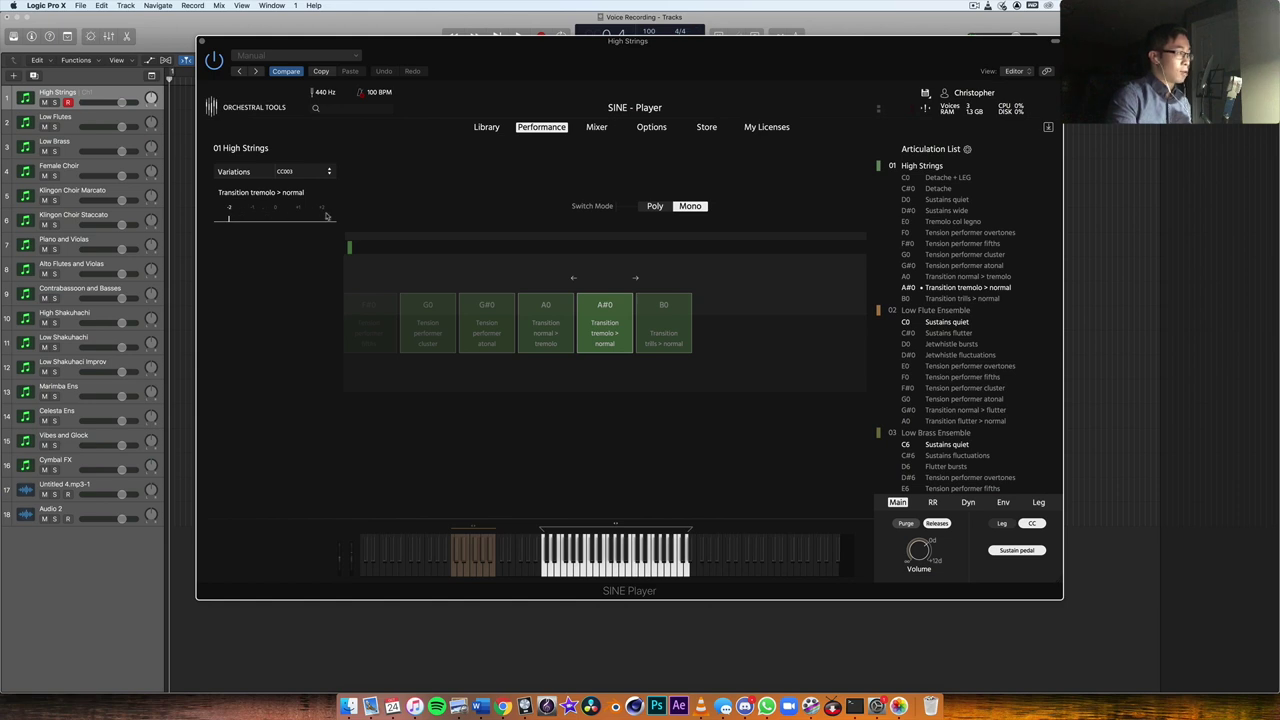
click(248, 212)
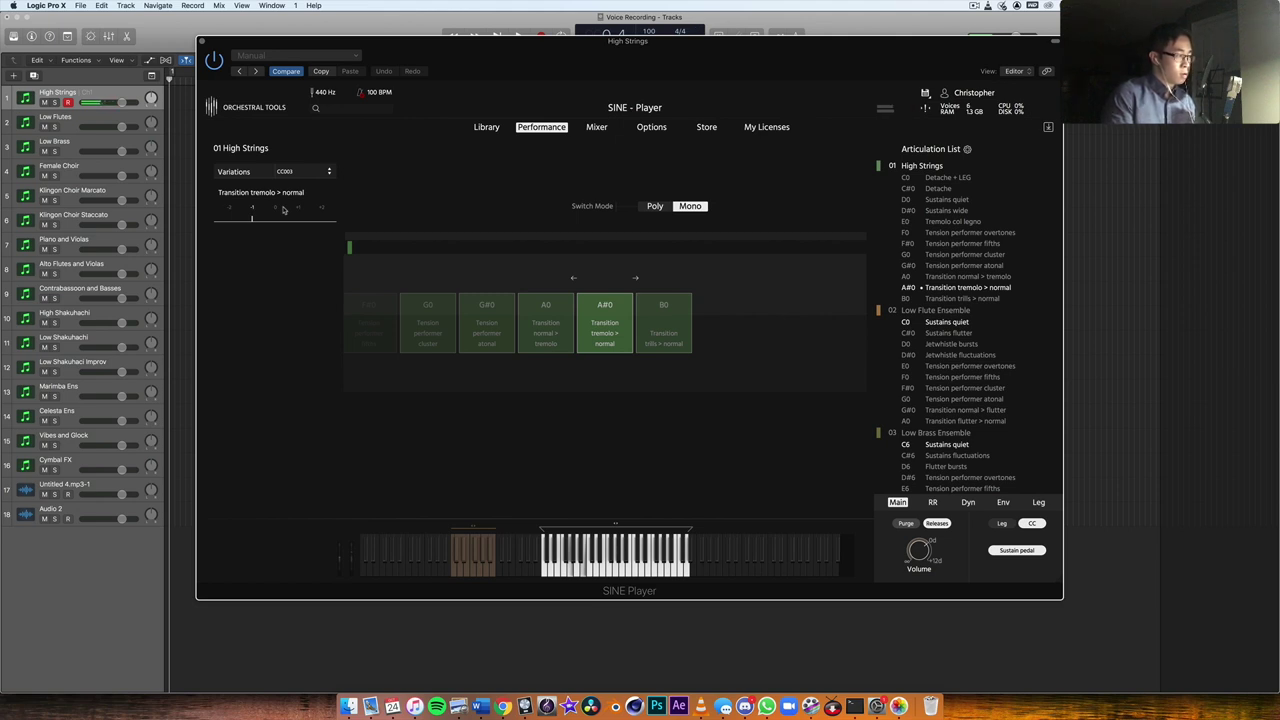
click(298, 209)
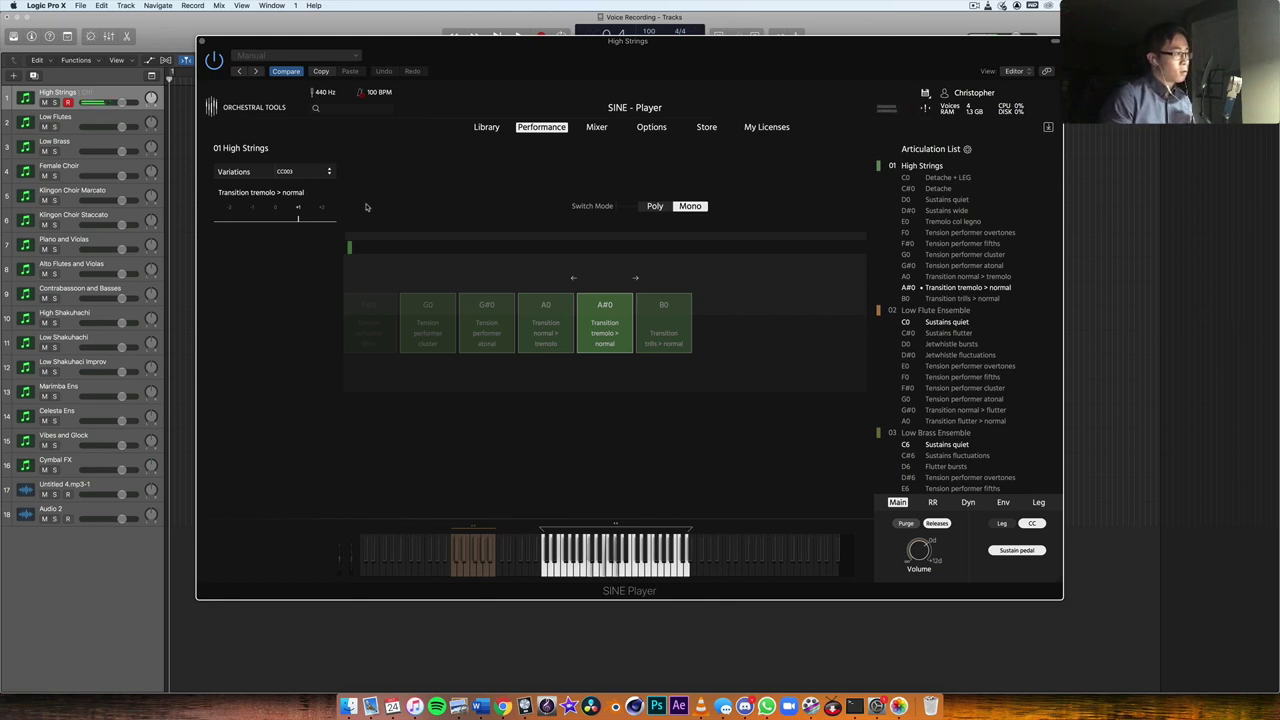
click(323, 209)
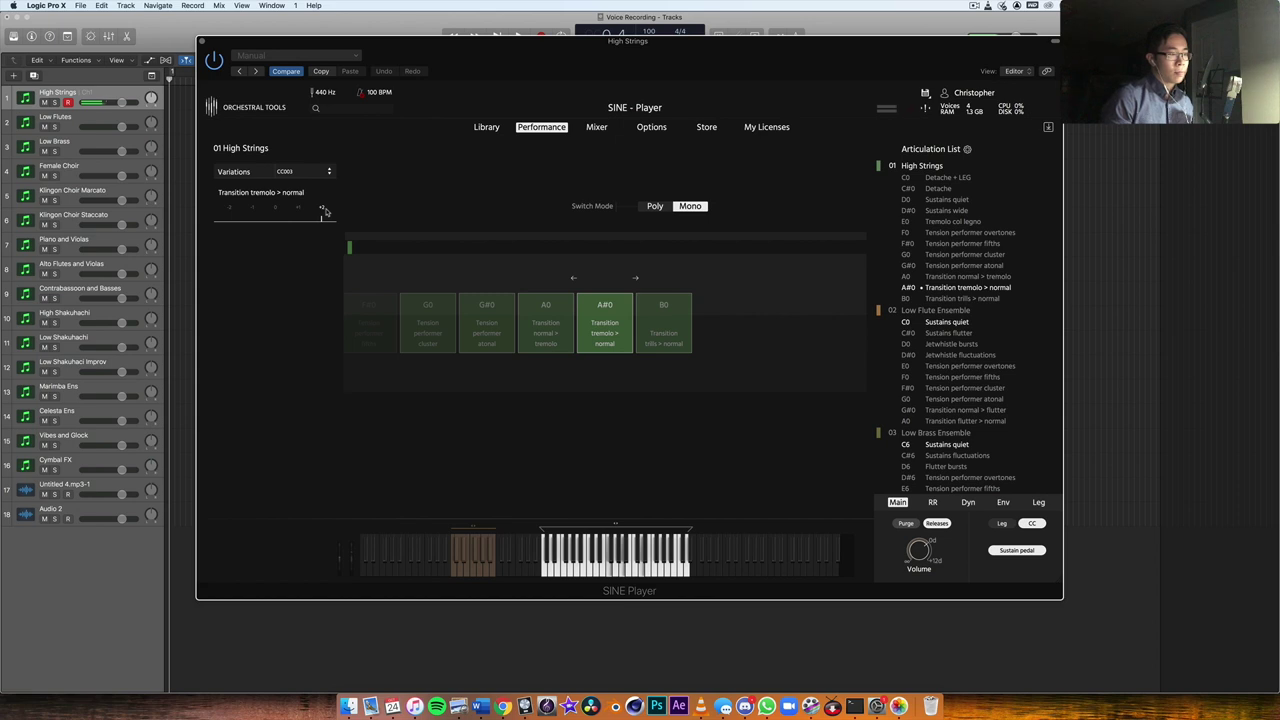
drag(325, 211, 276, 211)
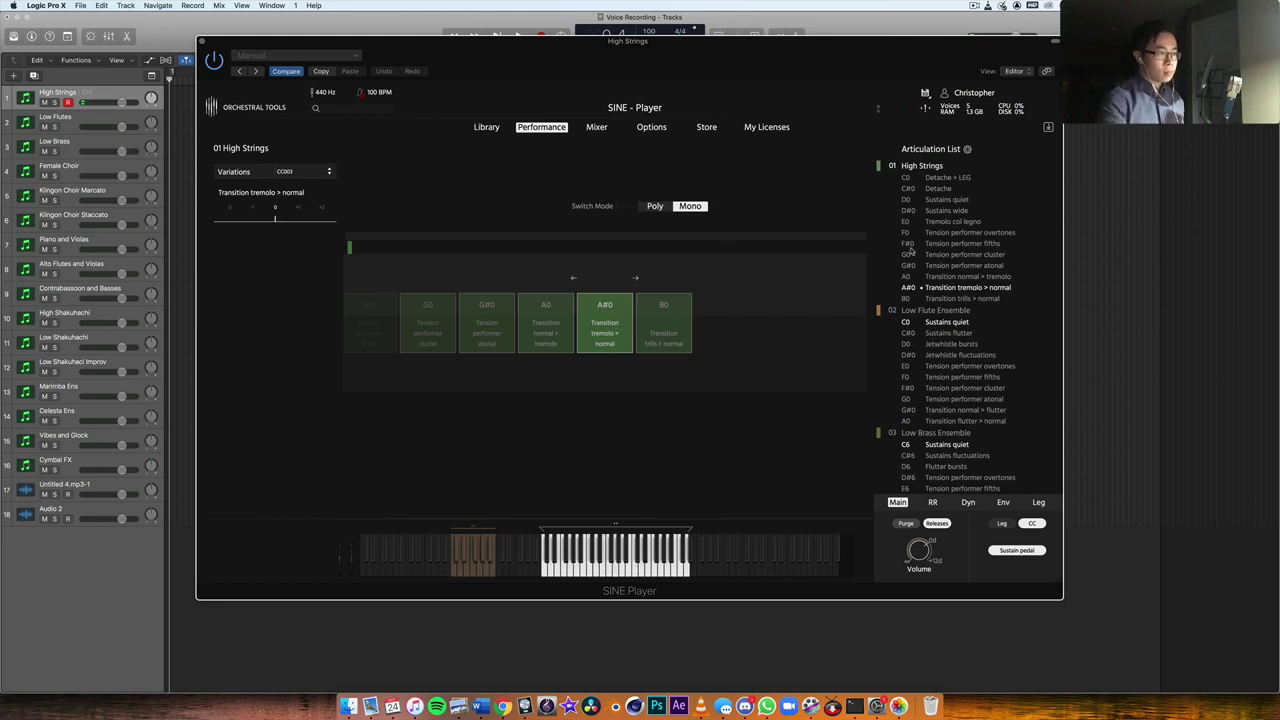
Switch High Strings to Transition trills > normal and try its variation at +1, -1 and +2.
click(996, 300)
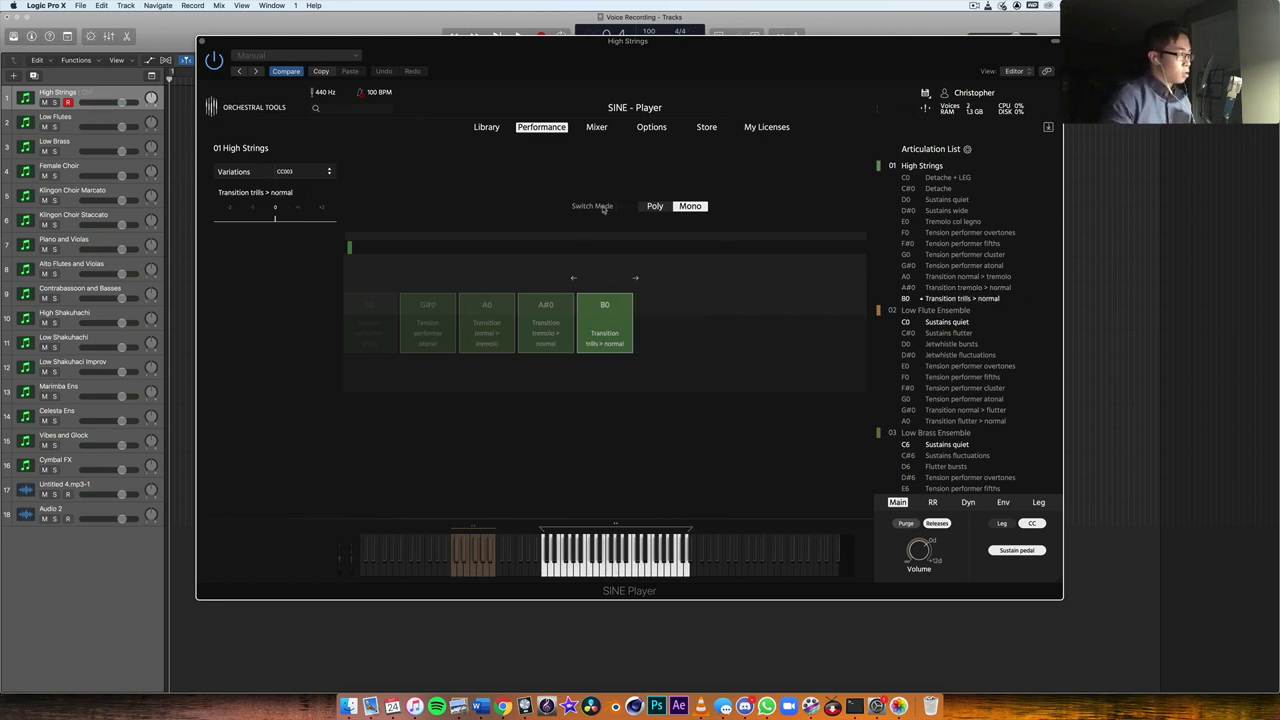
click(299, 217)
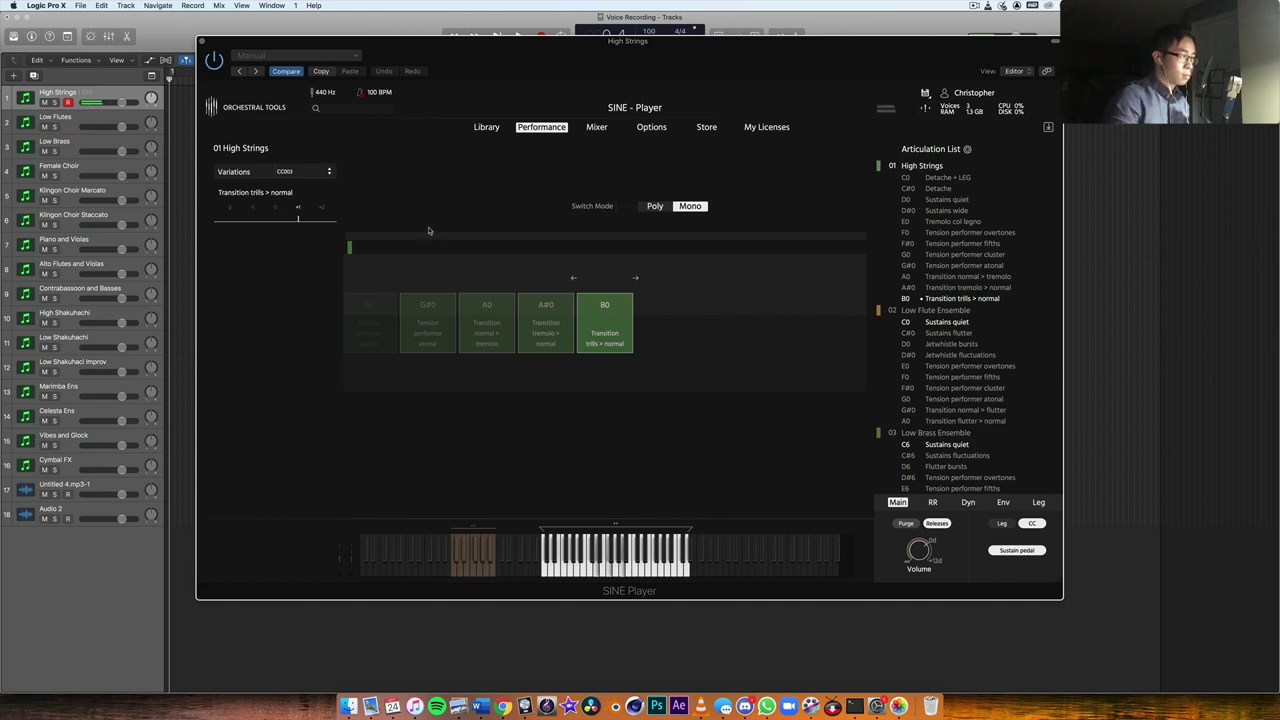
click(253, 213)
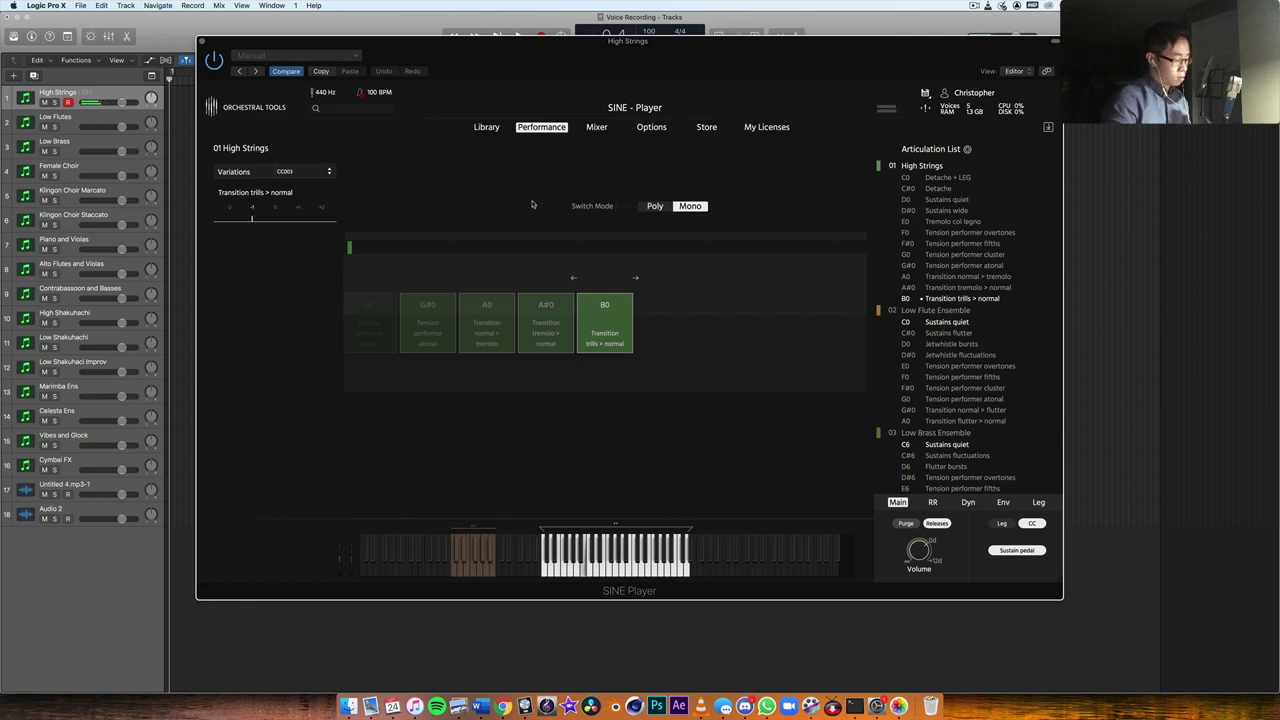
click(321, 212)
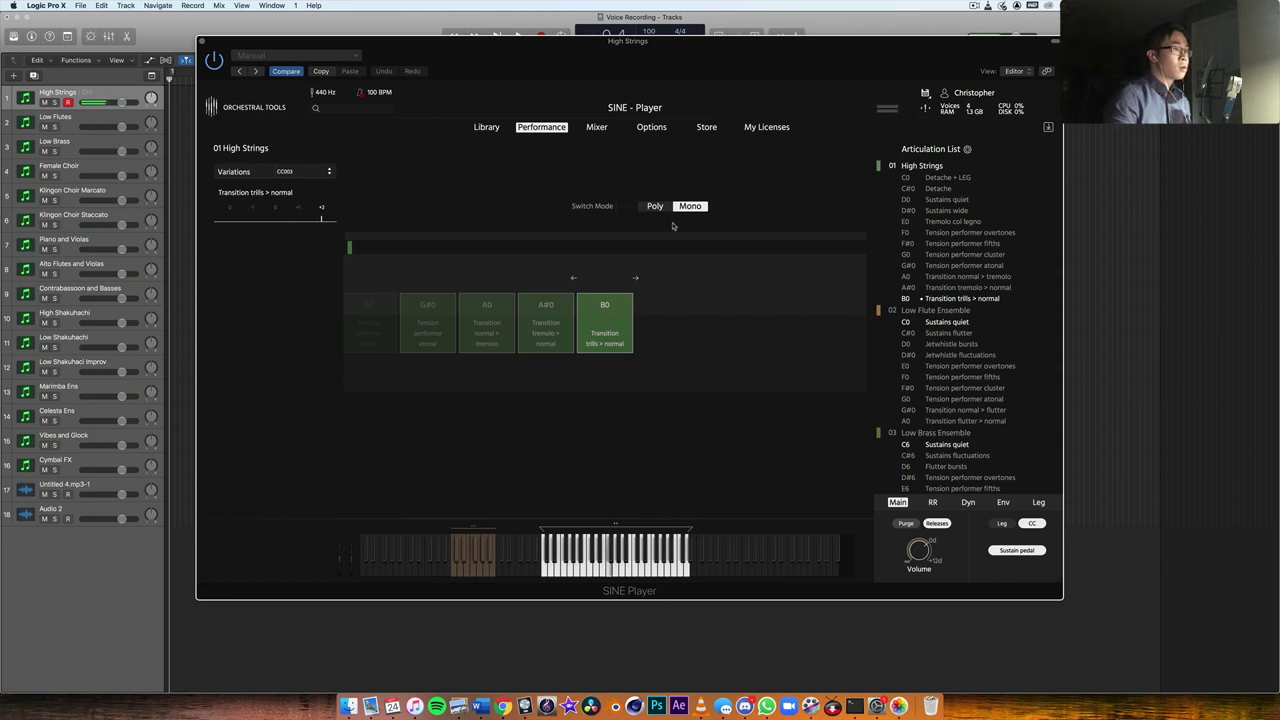
Select the Low Flutes track and show the Low Flute Ensemble instrument from the articulation list.
click(97, 122)
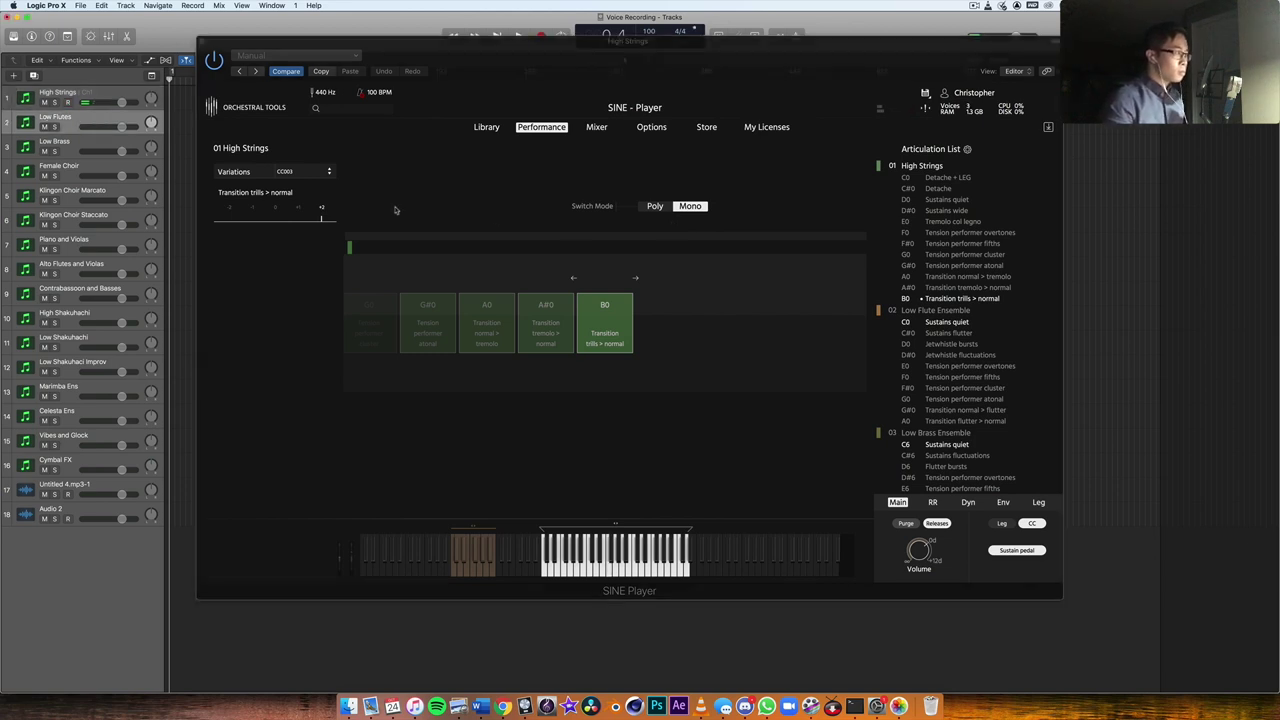
scroll(984, 277, down, 3)
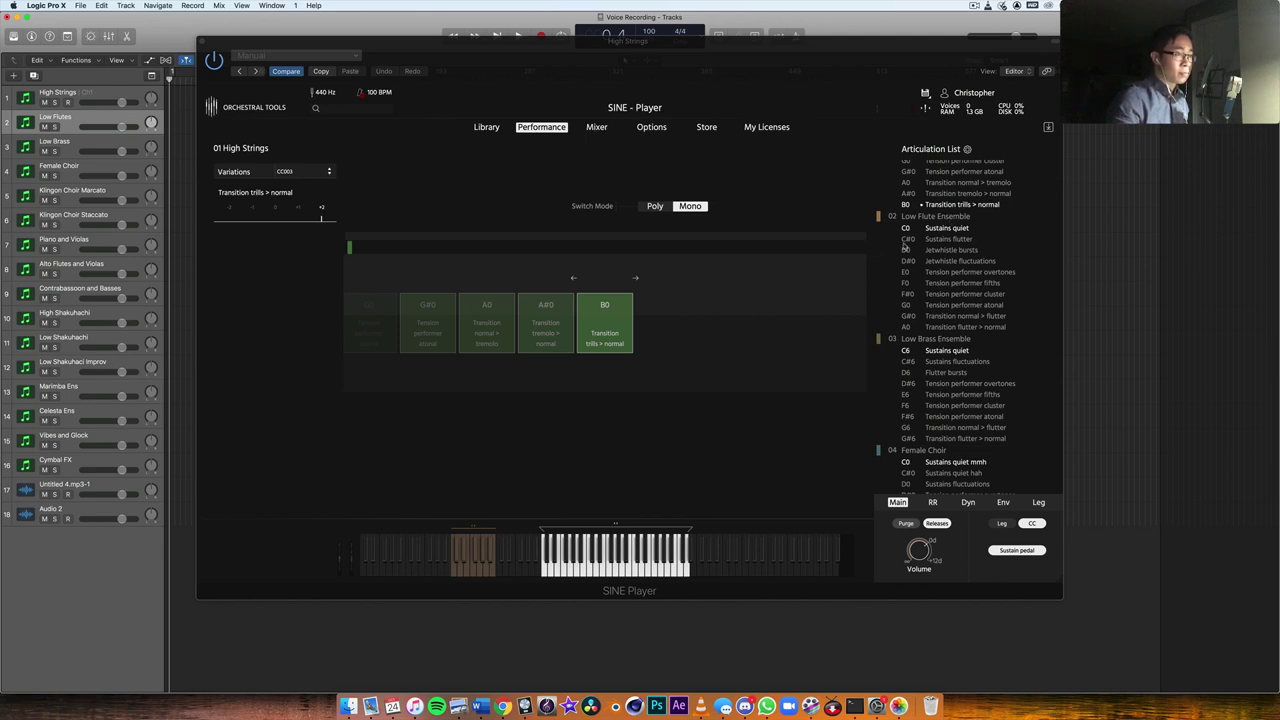
click(913, 219)
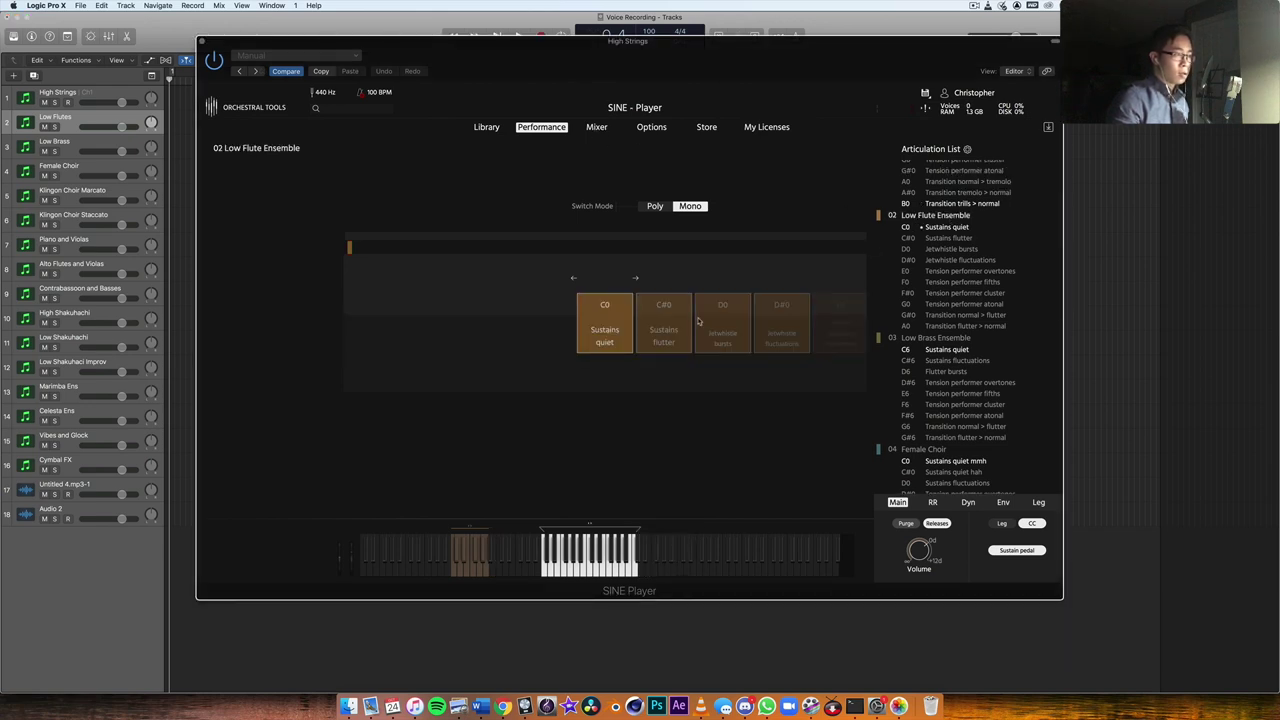
Browse the Modus library's Woodwinds folder and review the articulations of the Low Flute, Clarinet and Bassoon Ensembles.
click(486, 127)
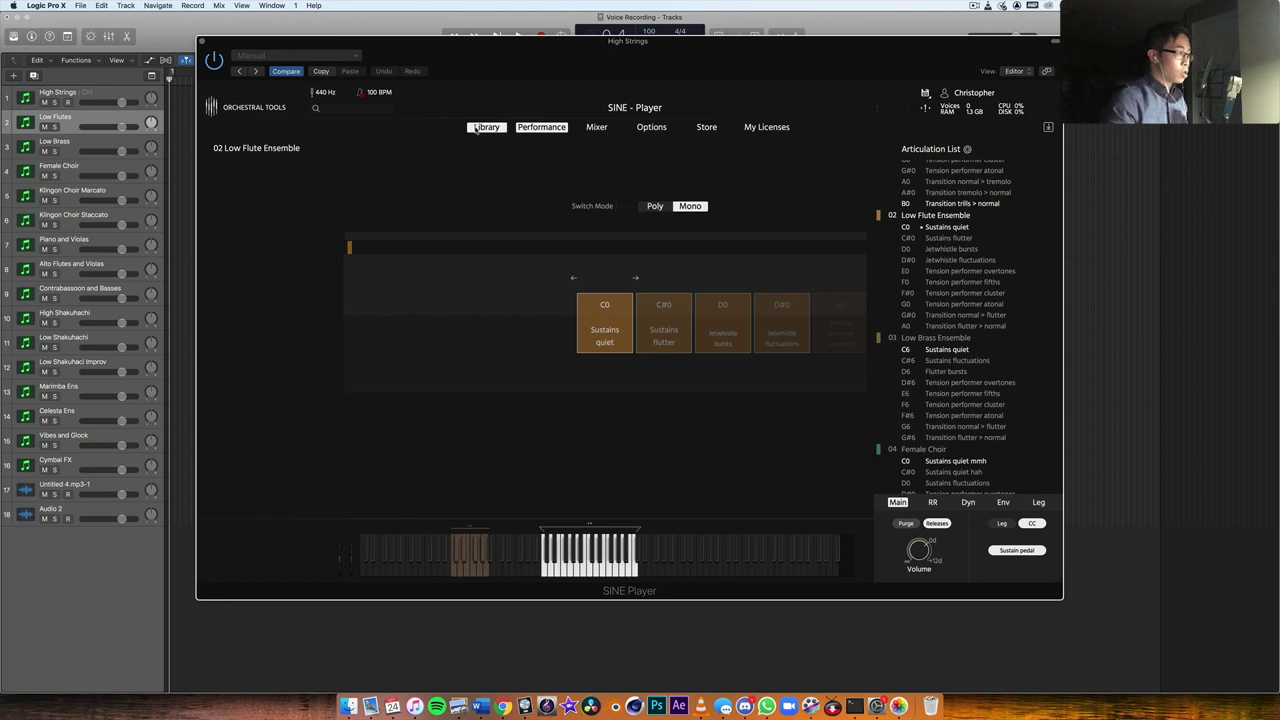
click(312, 270)
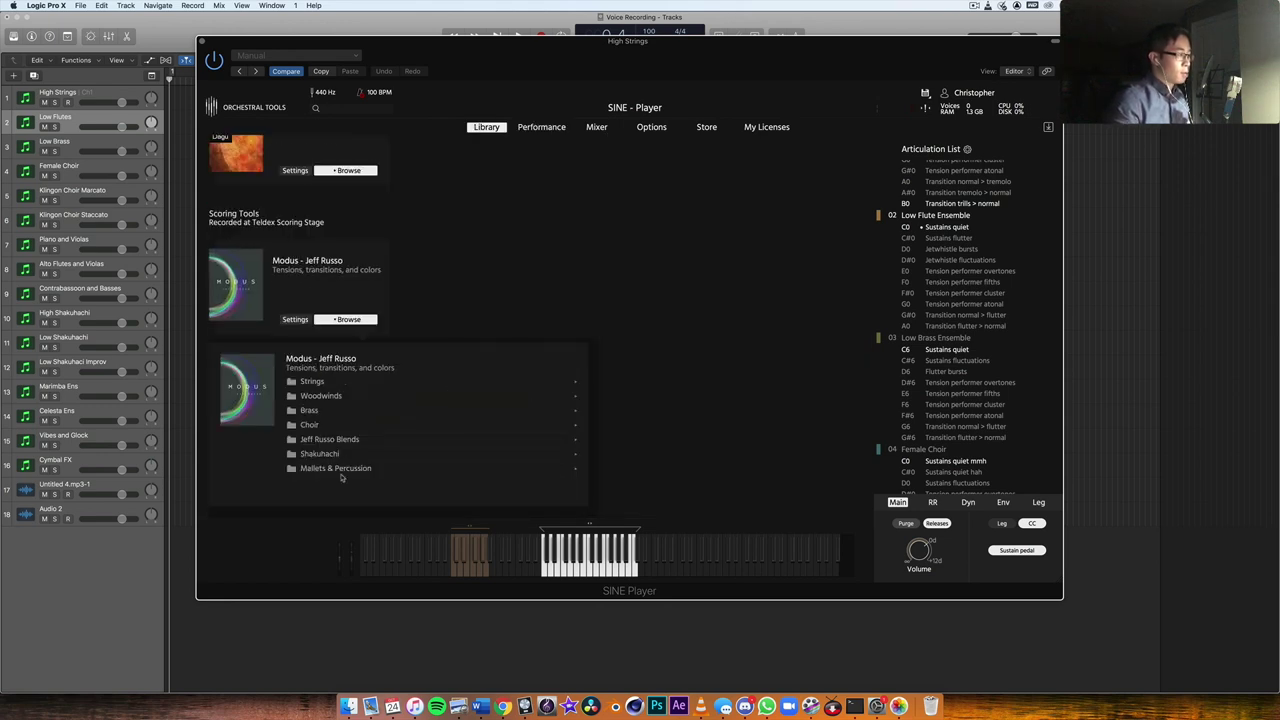
click(320, 396)
scroll(335, 390, down, 1)
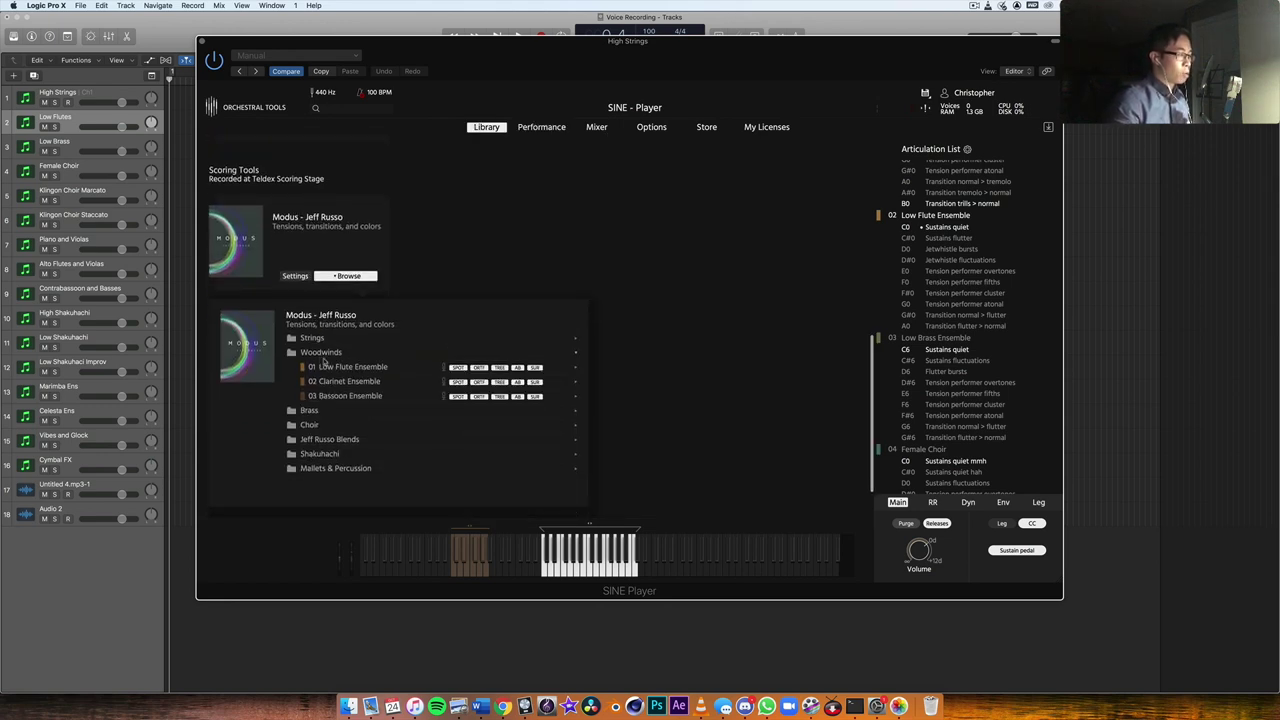
click(353, 367)
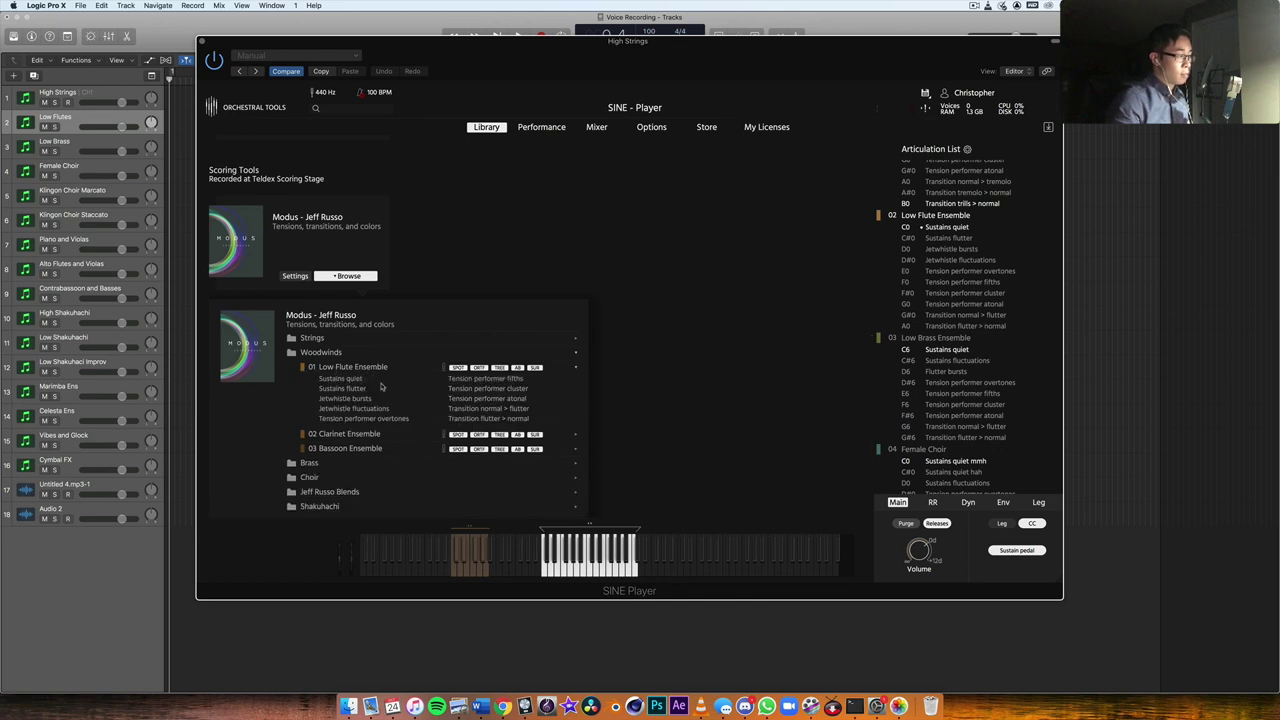
scroll(352, 398, down, 1)
click(351, 394)
click(360, 457)
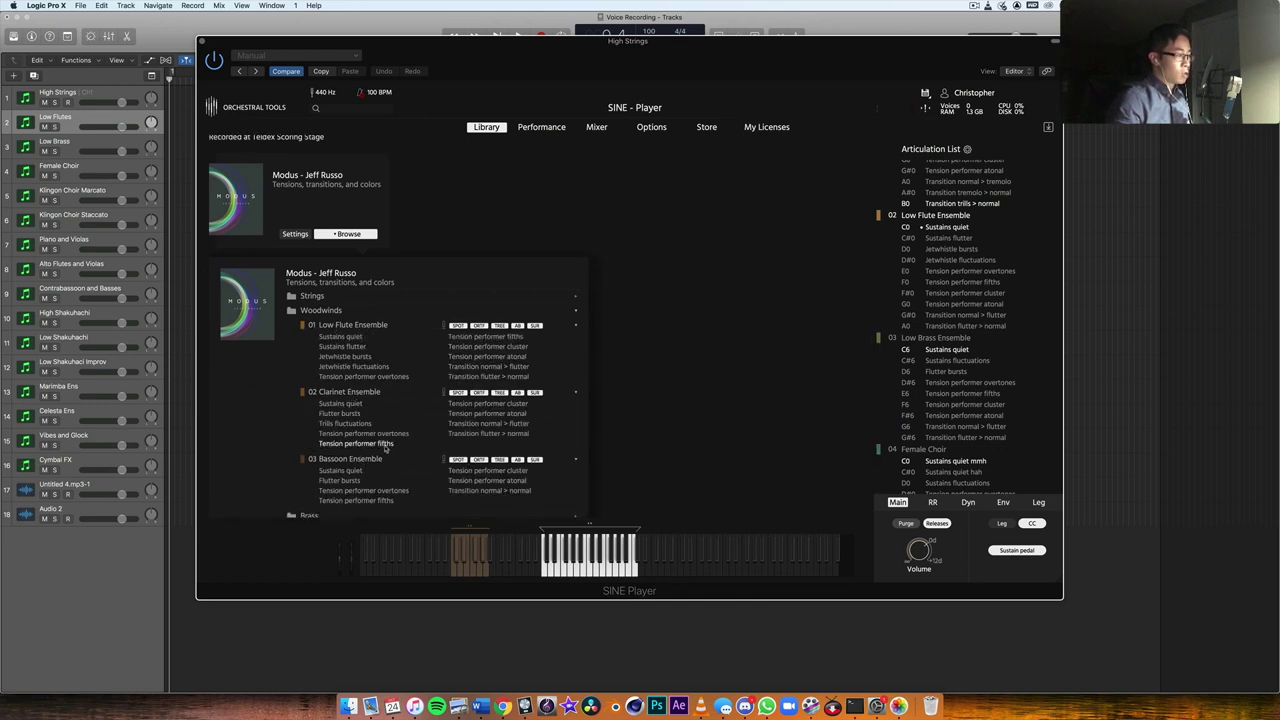
scroll(387, 447, down, 1)
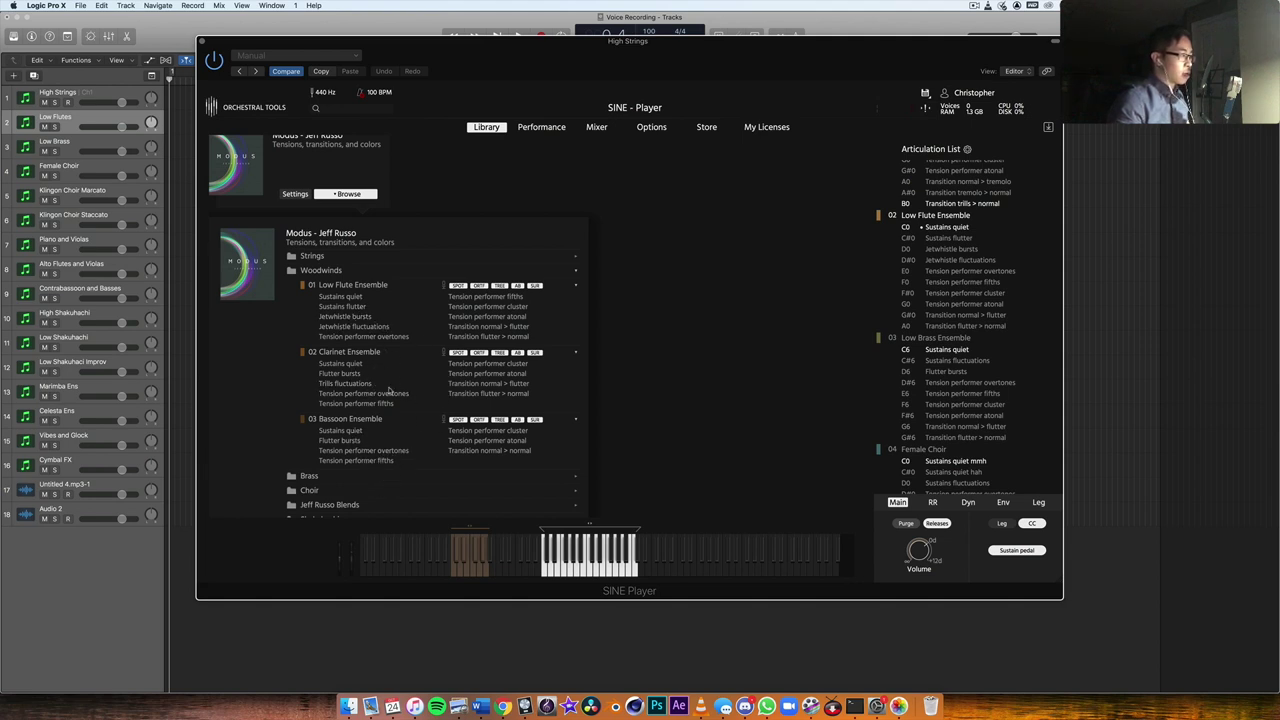
click(342, 420)
click(350, 353)
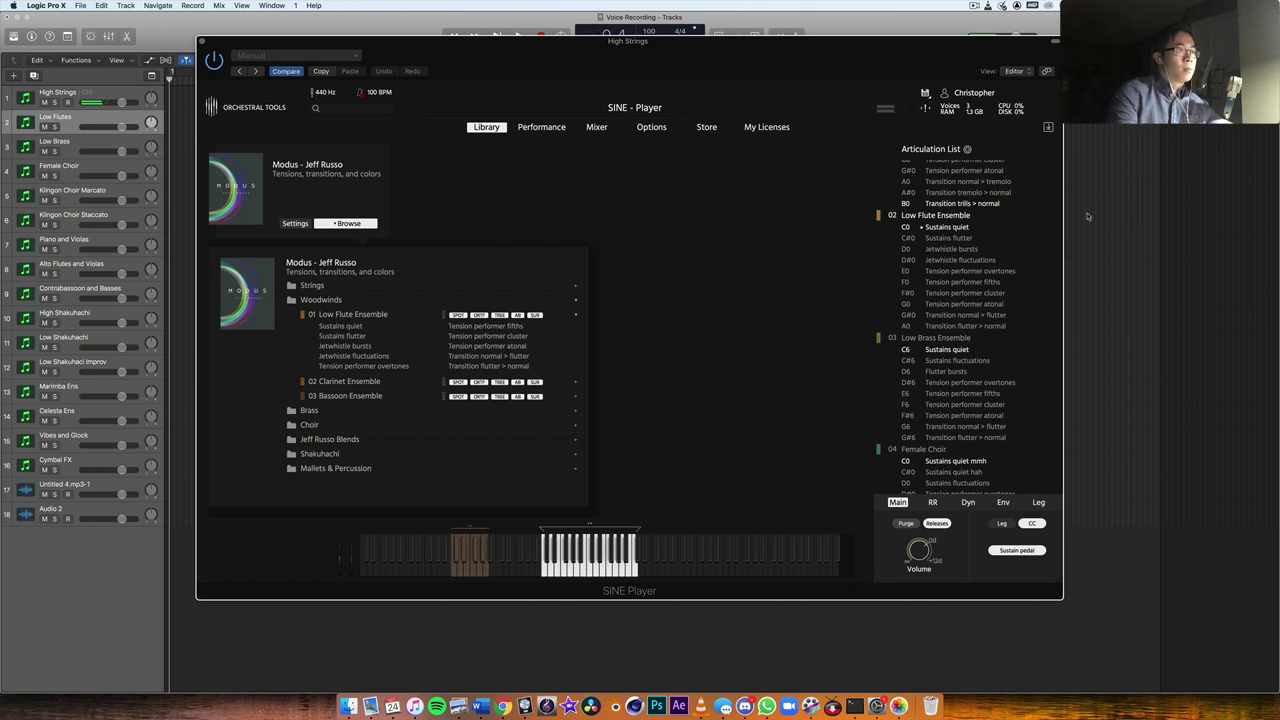
Audition the Low Flute Ensemble's Sustains flutter, Jetwhistle bursts, Jetwhistle fluctuations, Tension performer overtones and fifths, and Transition normal > flutter articulations.
click(965, 242)
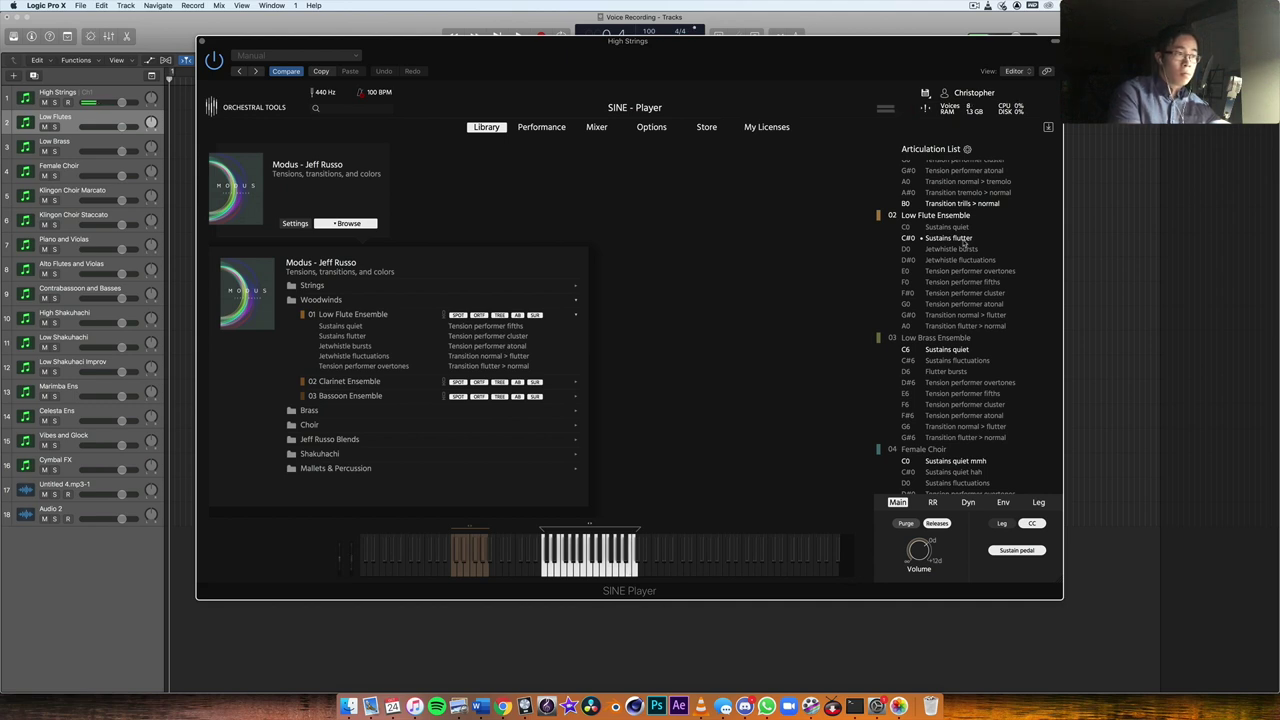
click(963, 249)
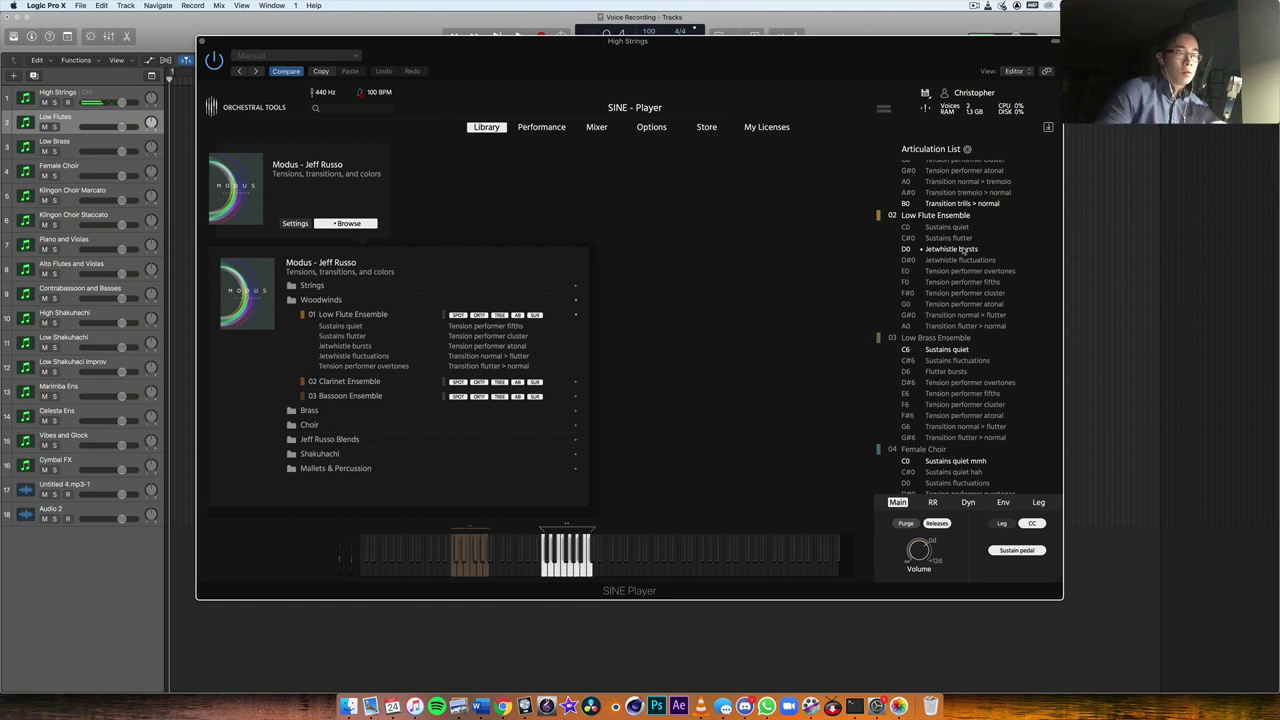
click(966, 261)
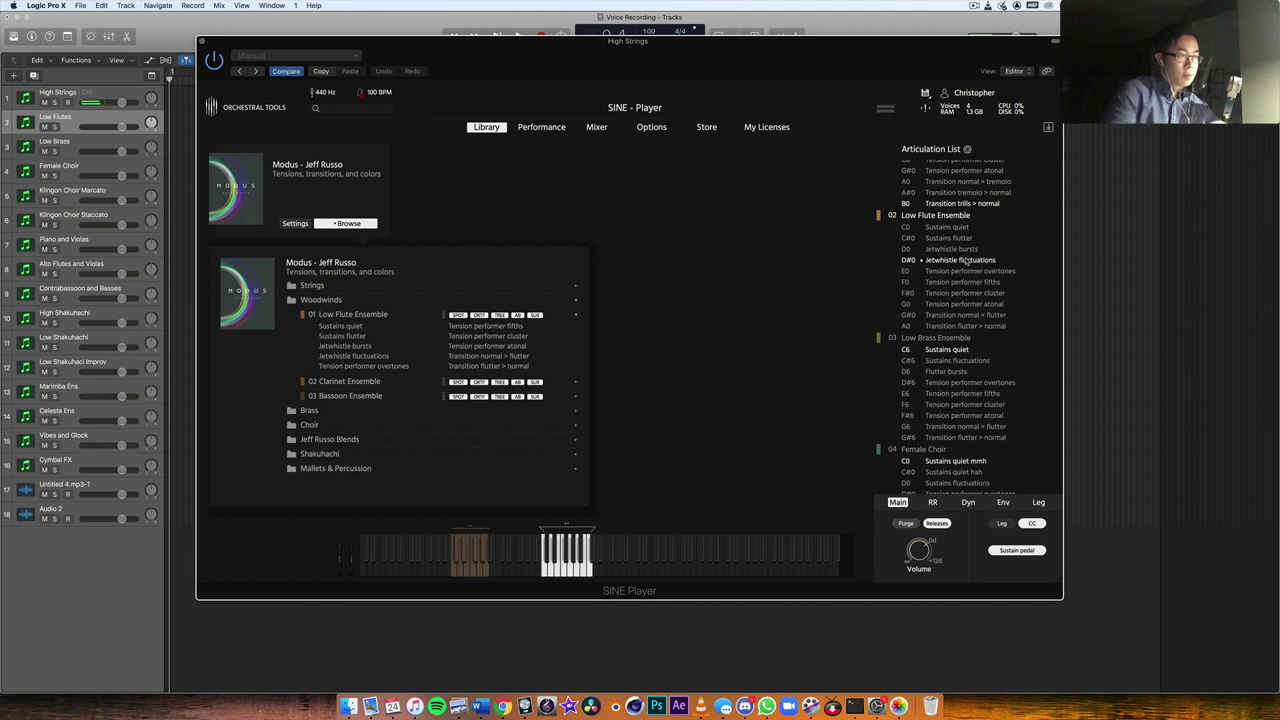
click(968, 273)
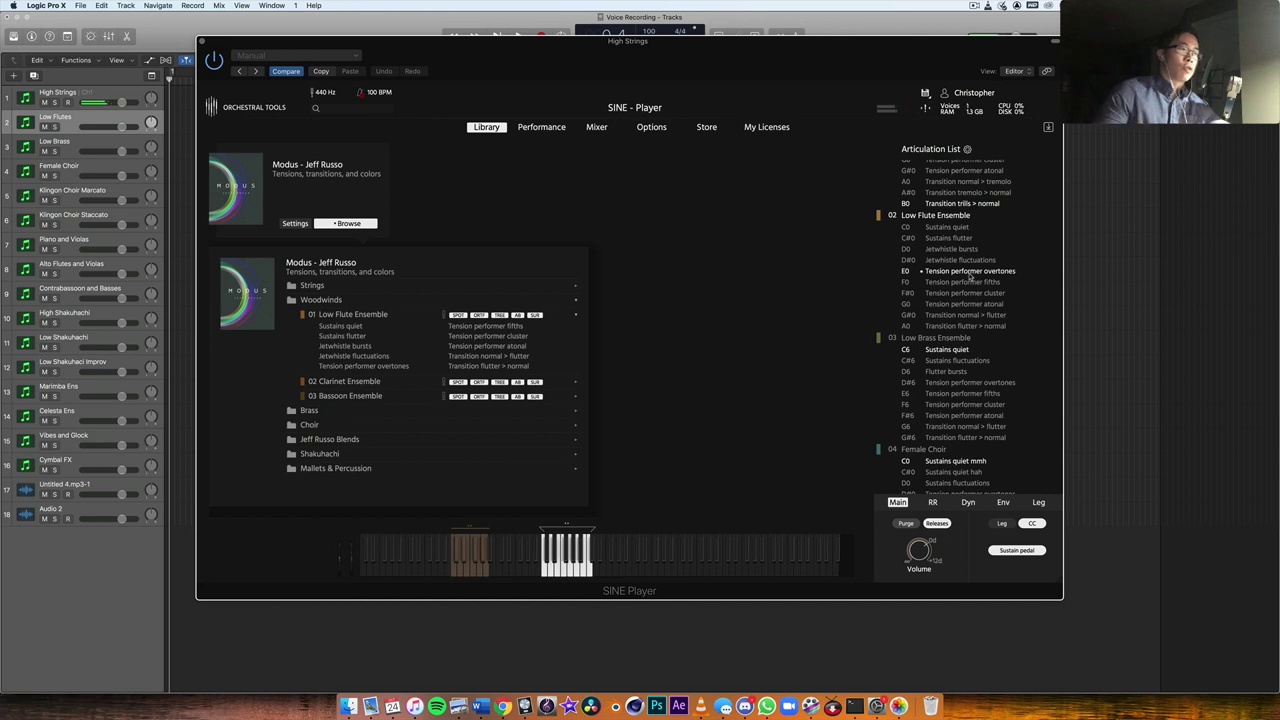
click(970, 285)
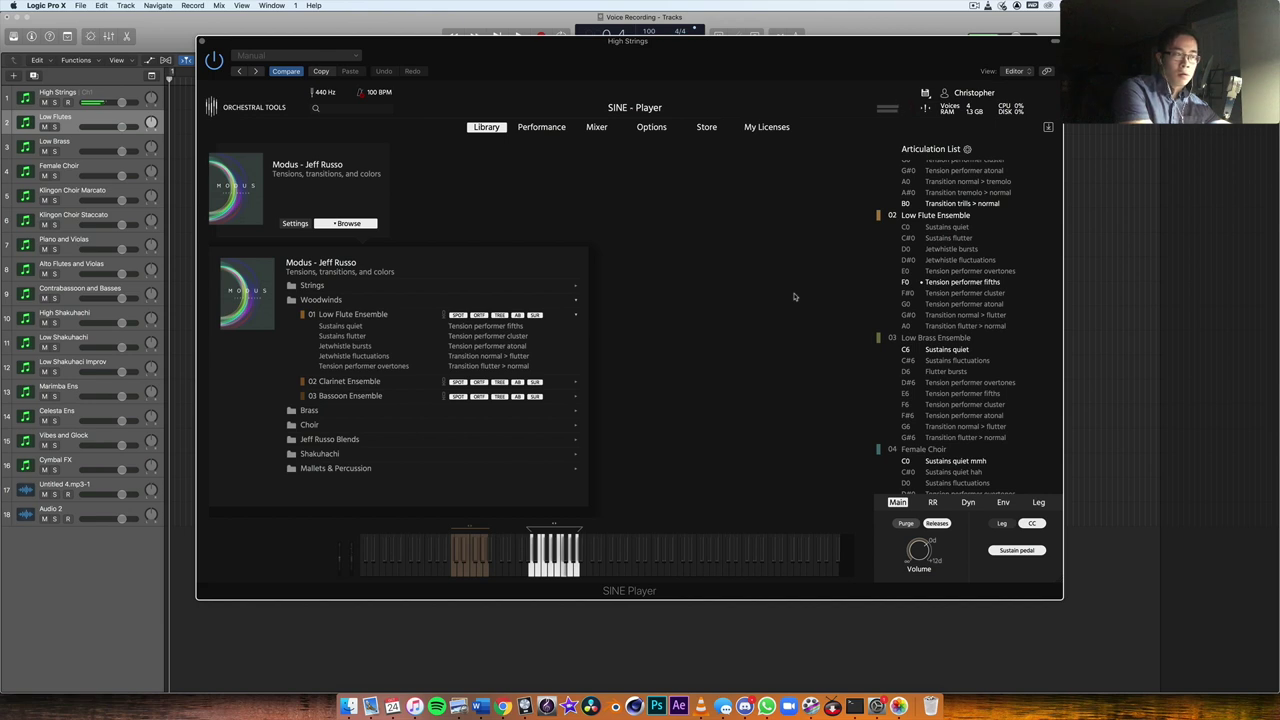
click(985, 315)
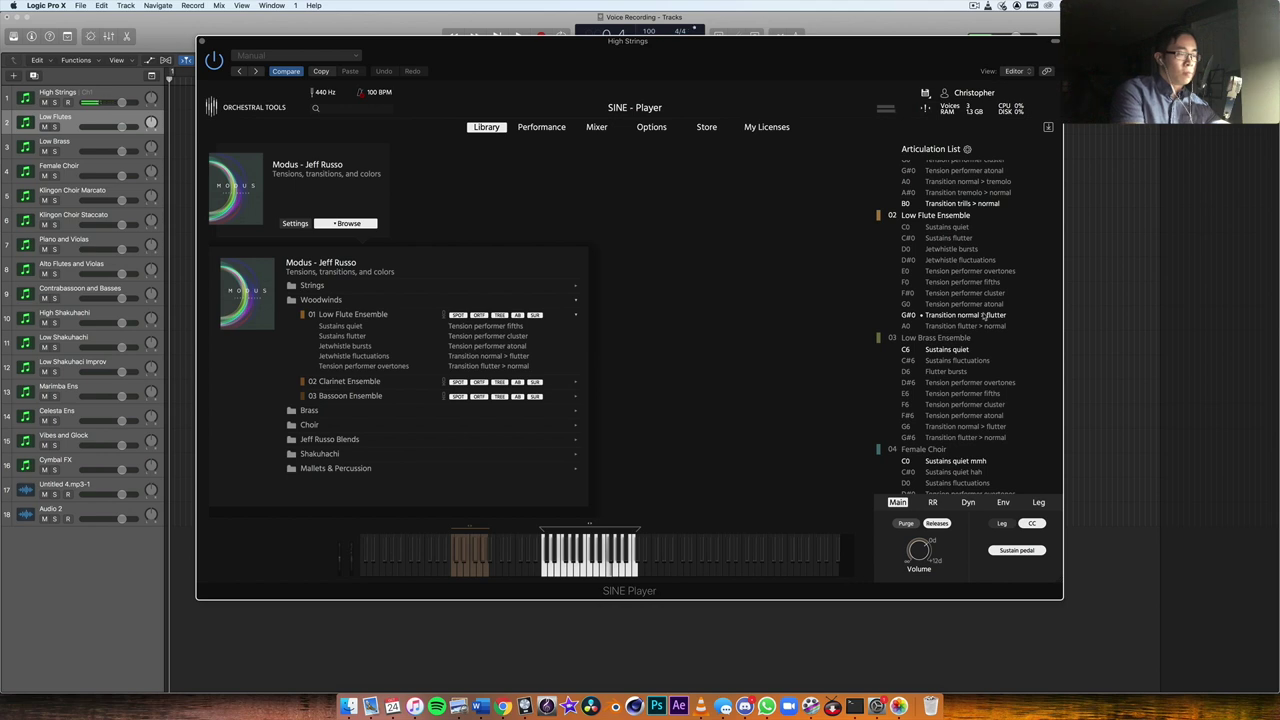
Switch to the Low Brass Ensemble instrument and select the Low Brass track.
scroll(978, 314, down, 3)
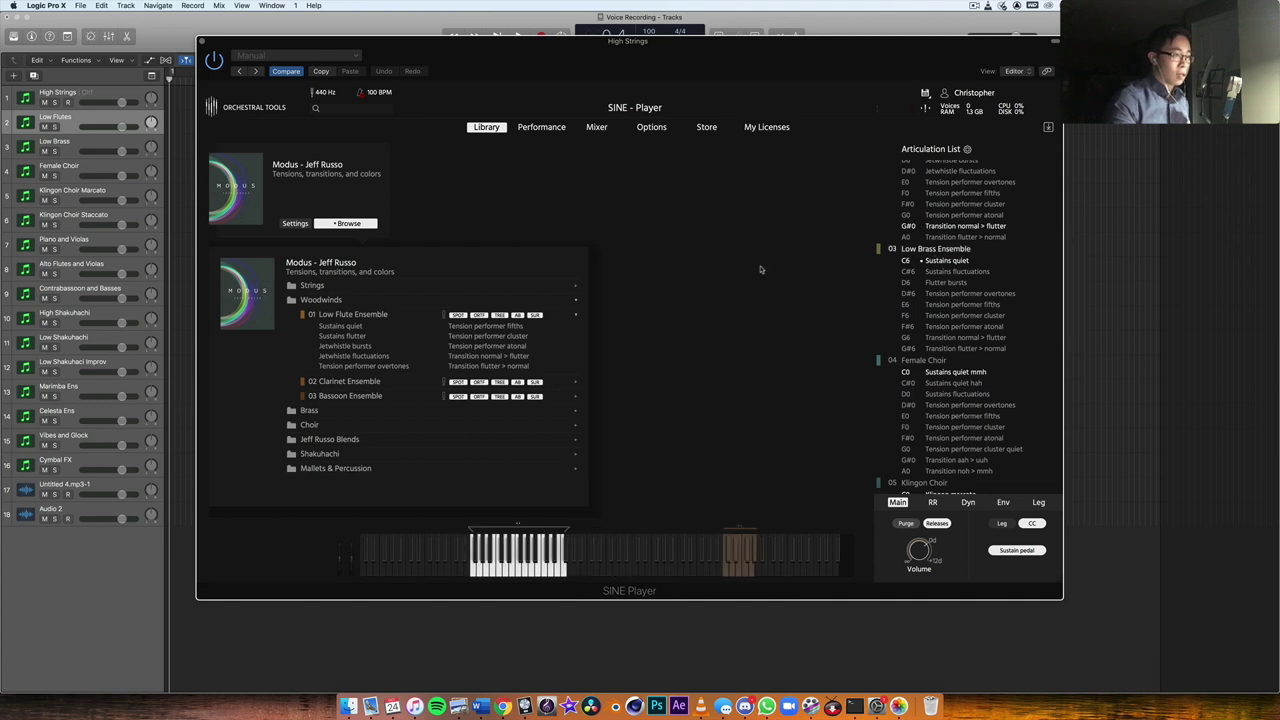
click(55, 143)
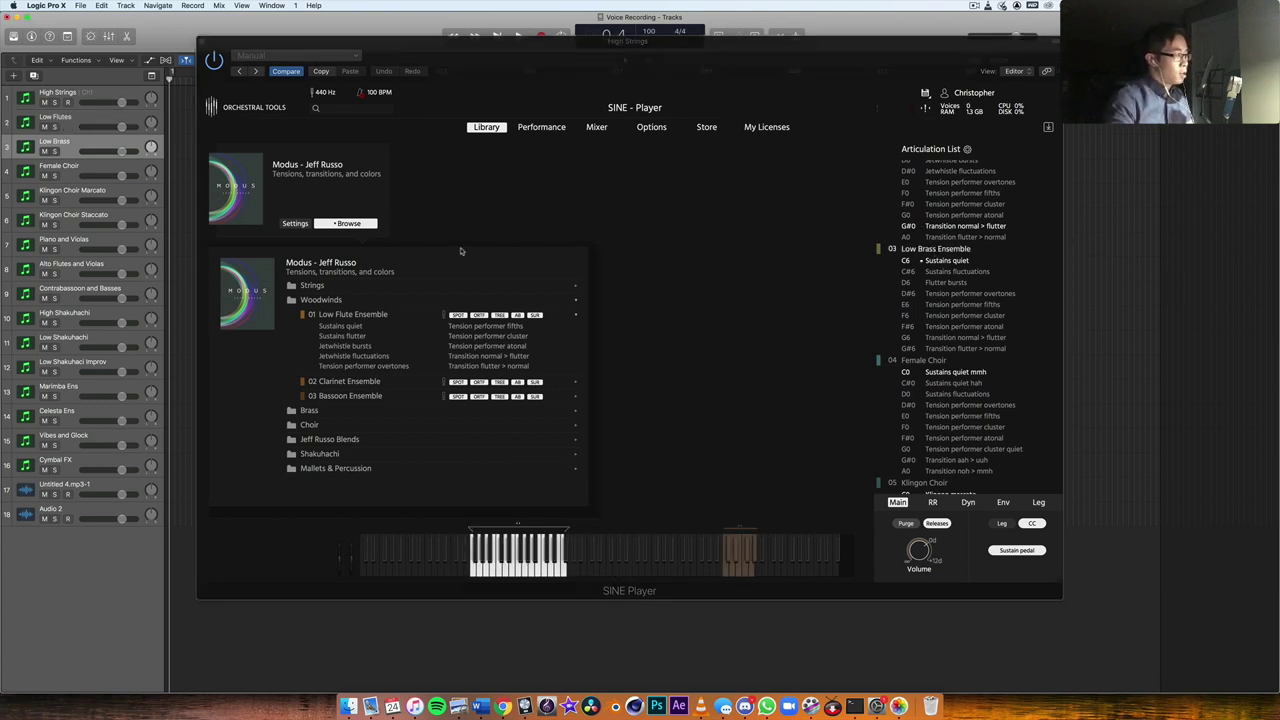
scroll(970, 287, down, 1)
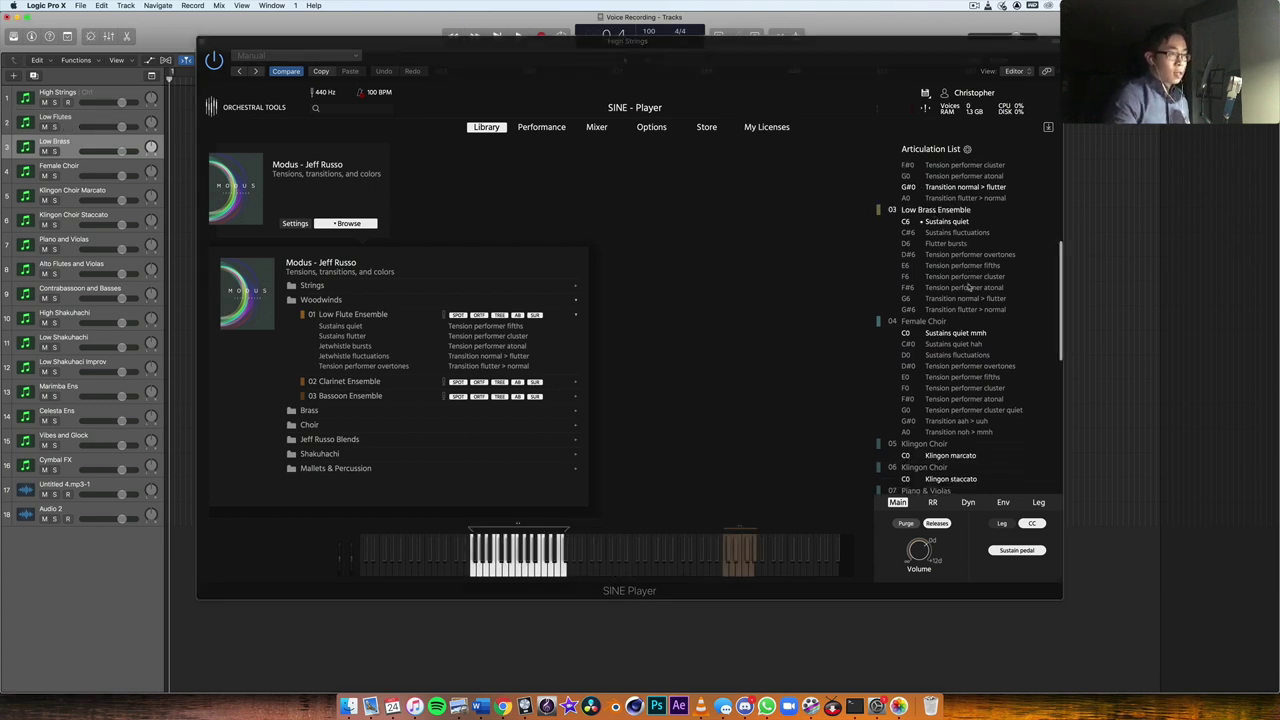
Audition the Low Brass Ensemble's Sustains fluctuations, Flutter bursts and Tension performer overtones articulations, using the performance view.
click(955, 237)
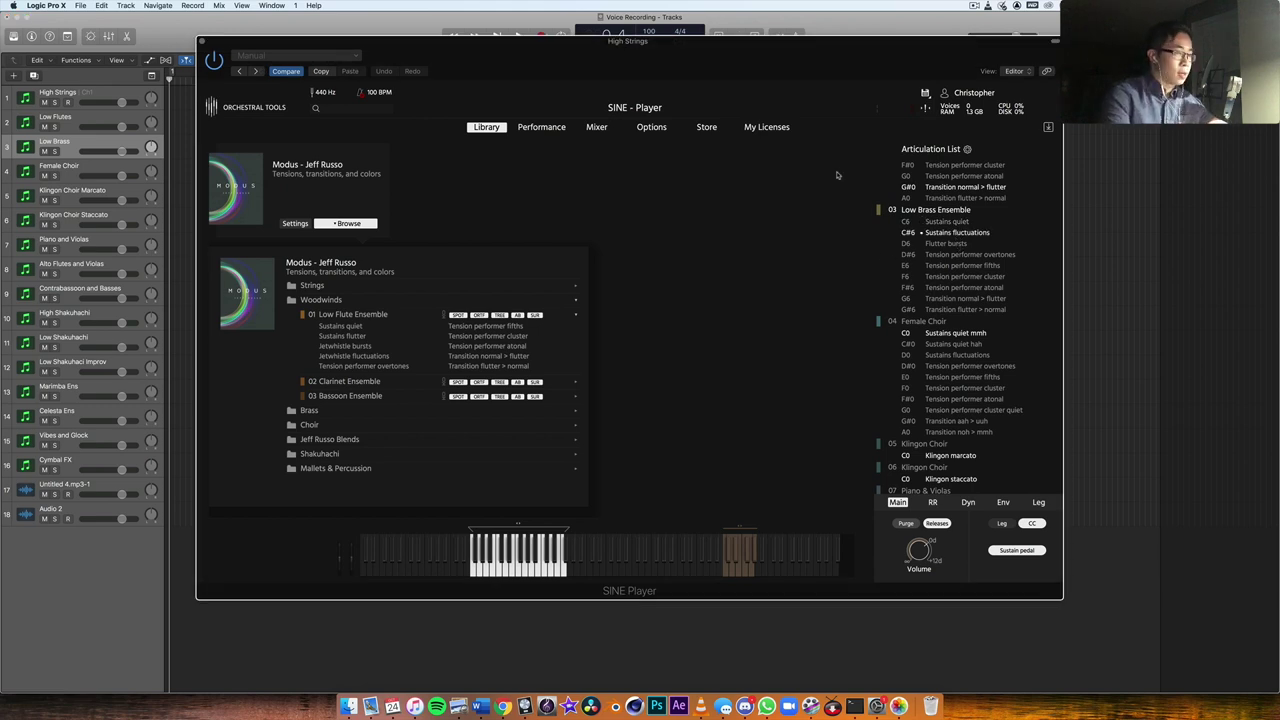
click(541, 127)
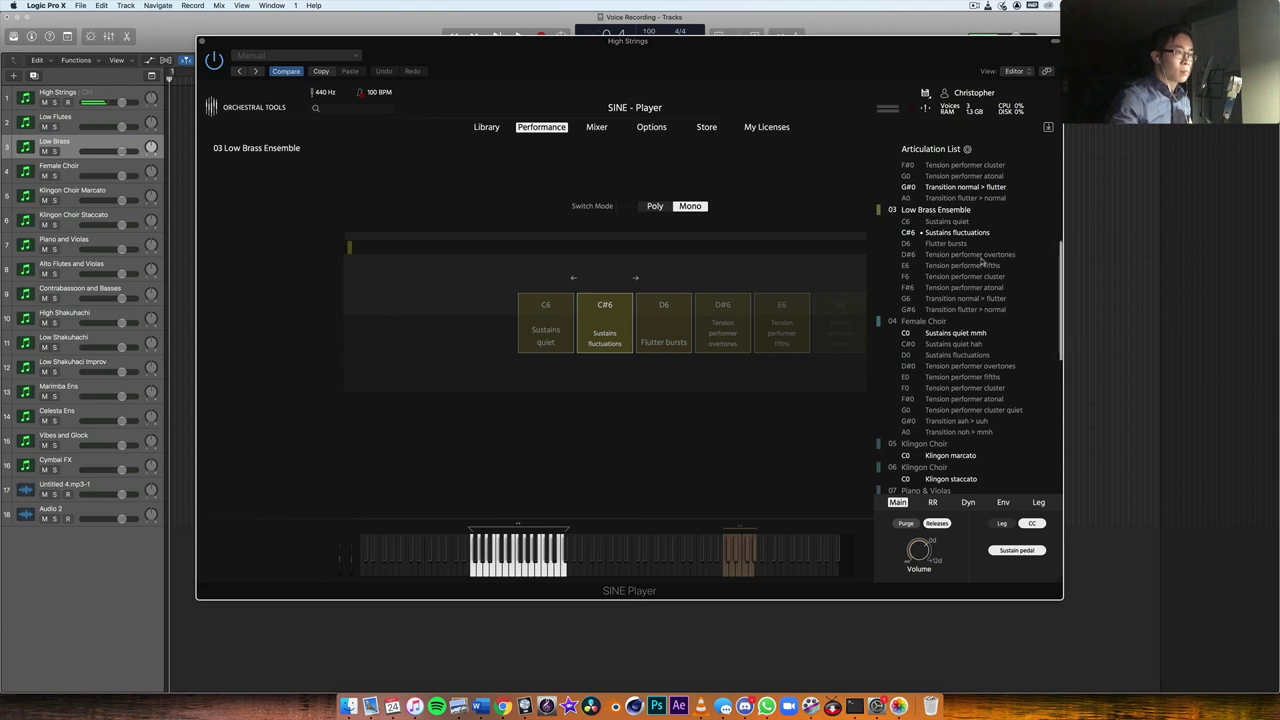
click(950, 244)
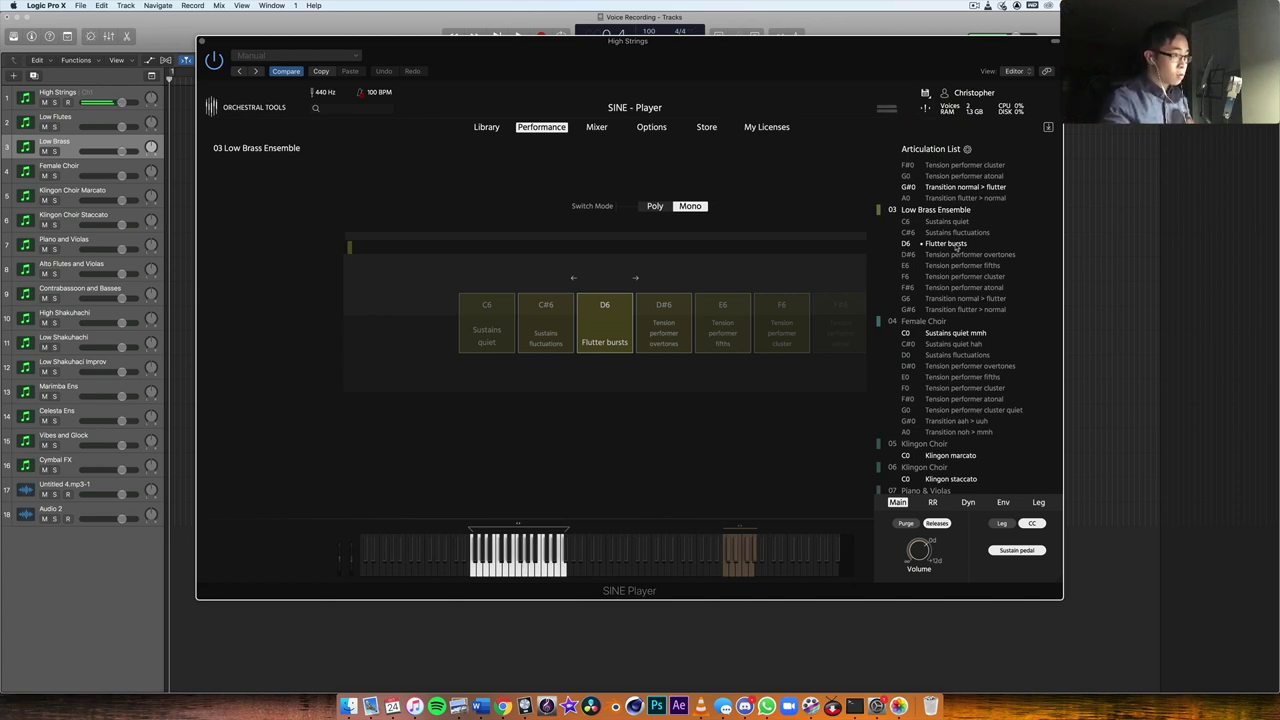
click(961, 256)
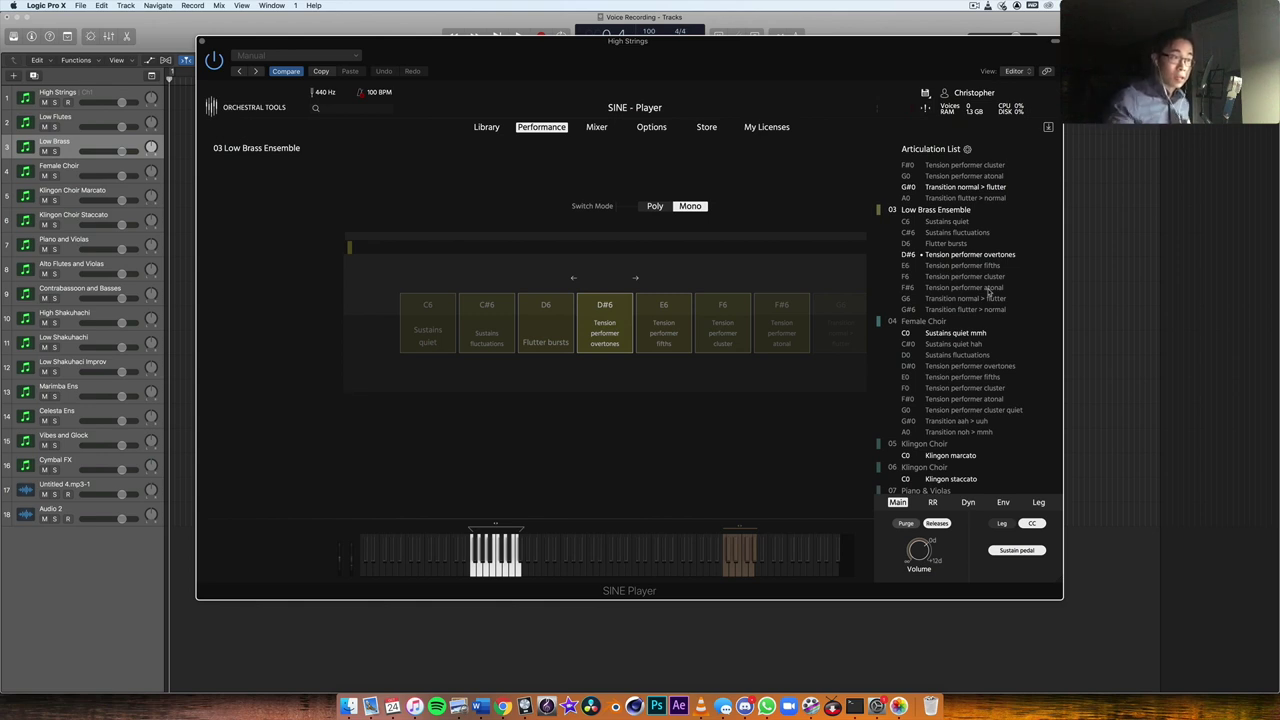
Switch to the Female Choir instrument and track, and audition its Sustains quiet mmh articulation.
scroll(988, 291, down, 5)
scroll(935, 215, up, 6)
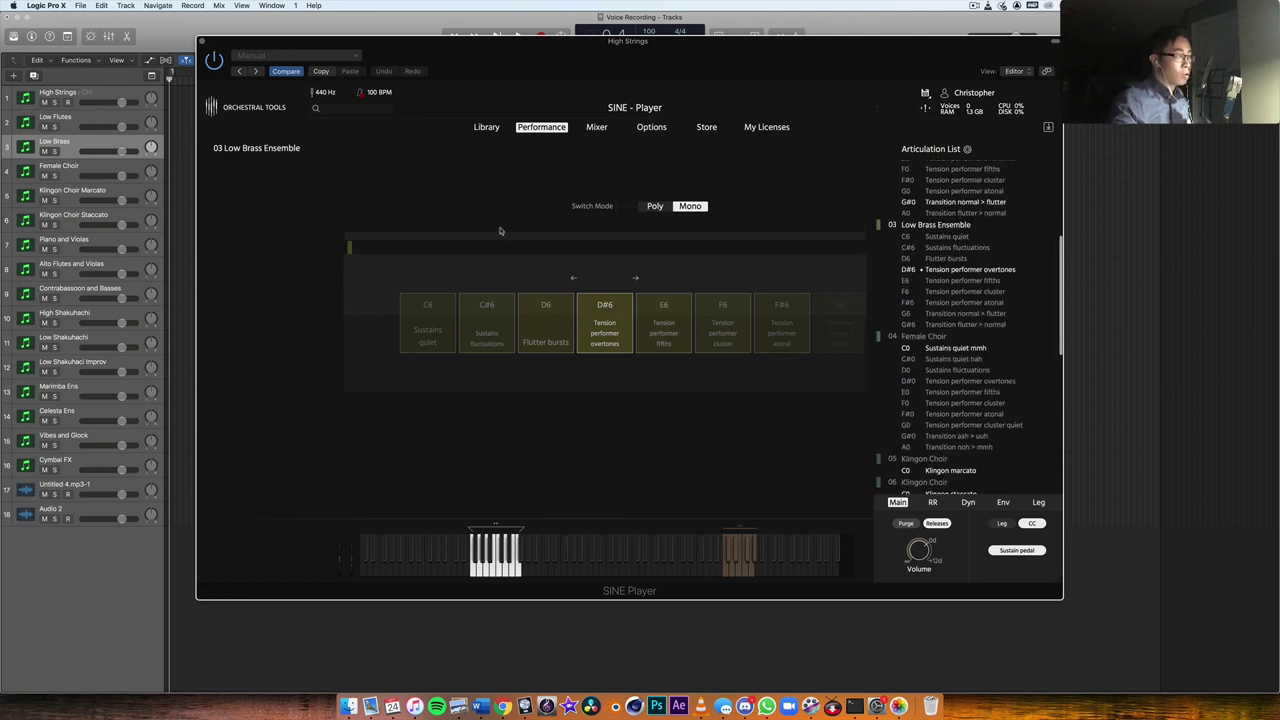
scroll(974, 242, down, 2)
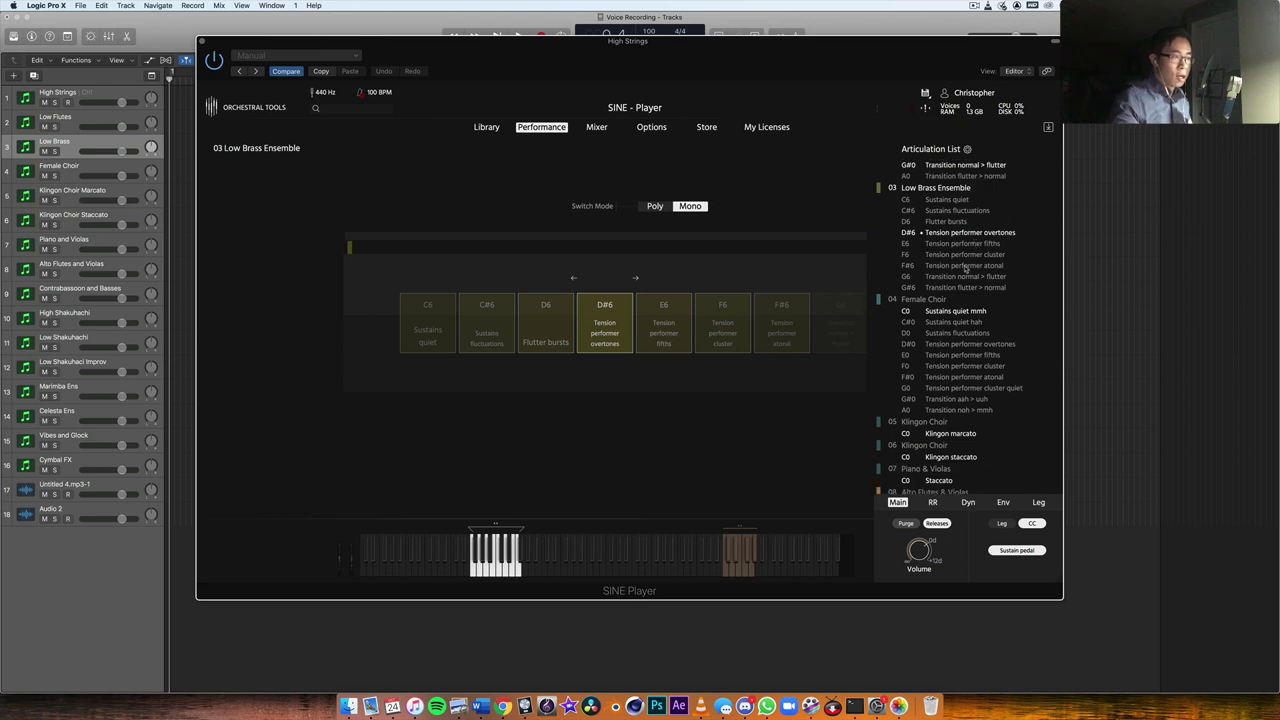
scroll(962, 268, down, 5)
click(928, 197)
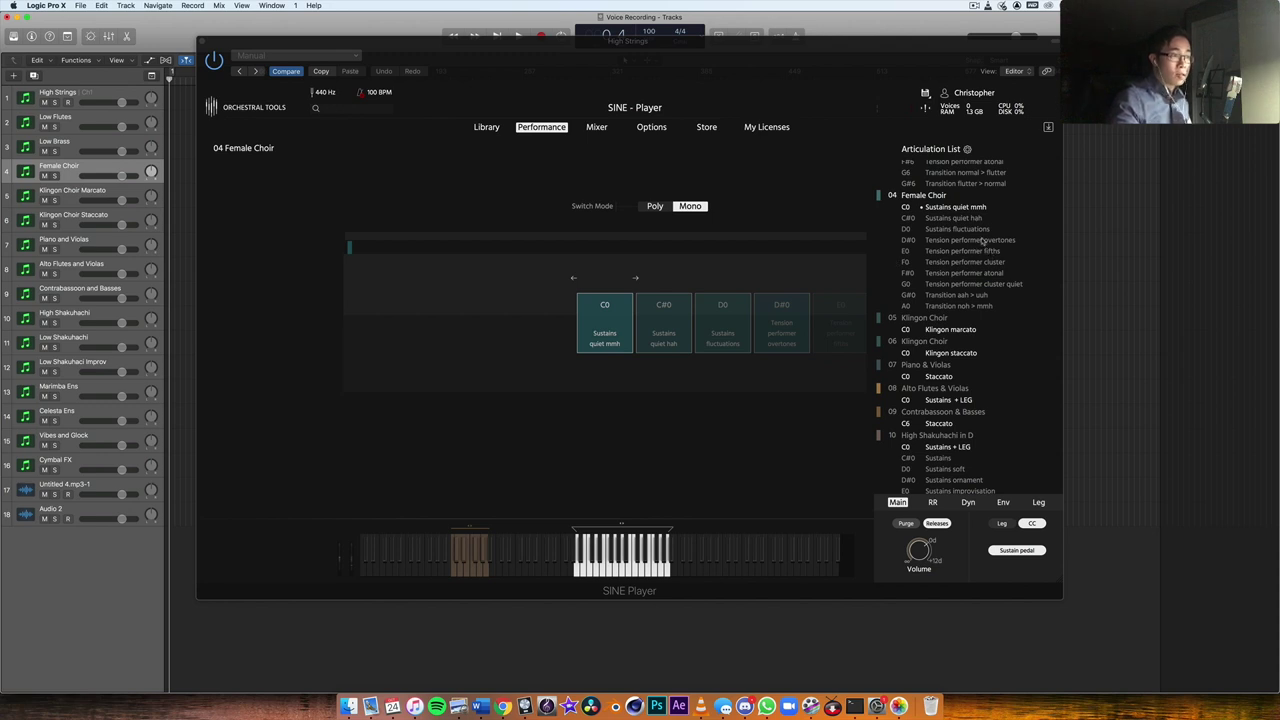
scroll(980, 242, down, 2)
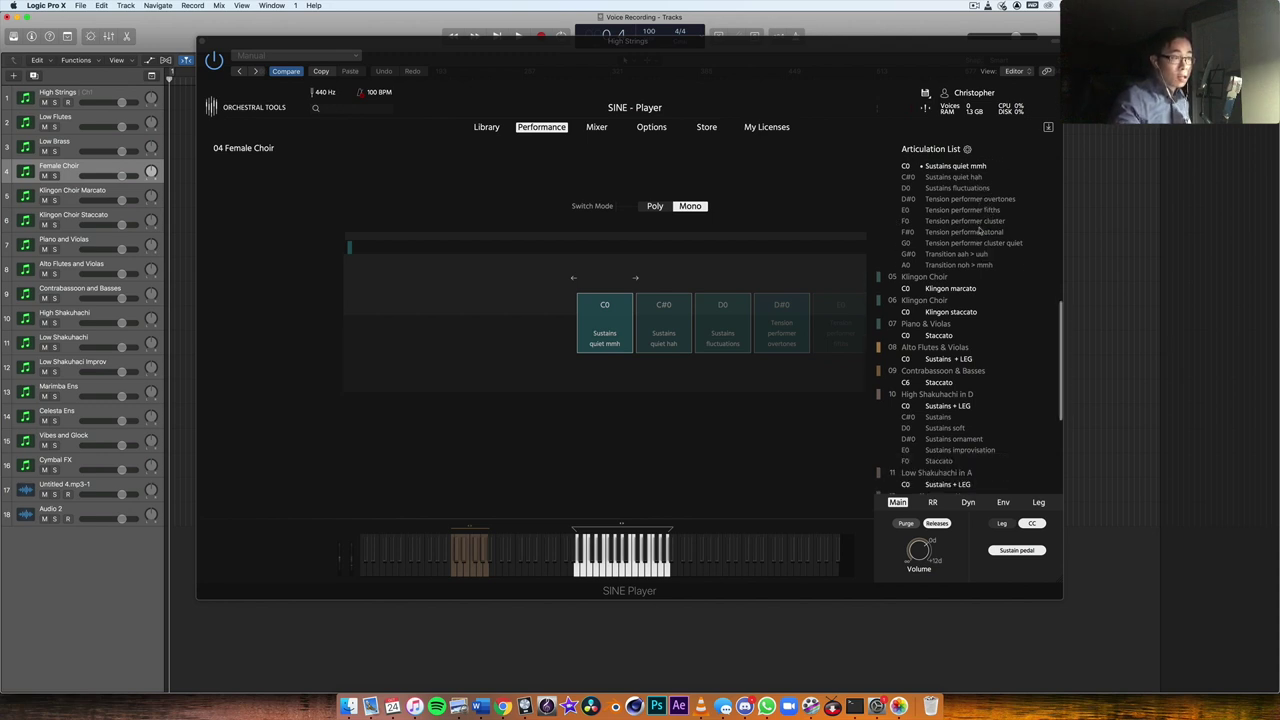
scroll(970, 244, up, 2)
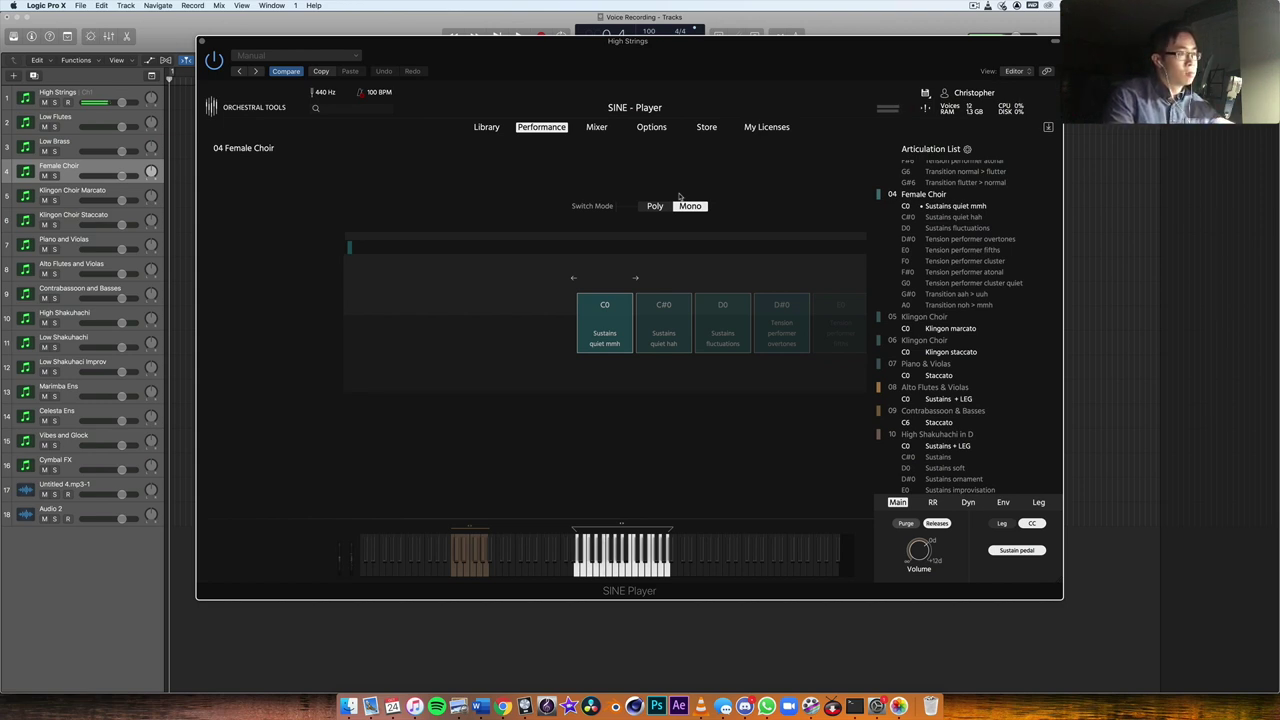
Audition the Female Choir's Sustains quiet hah, Sustains fluctuations, Tension performer cluster quiet and Transition aah > uuh articulations, trying the last with its variation at +1.
click(947, 219)
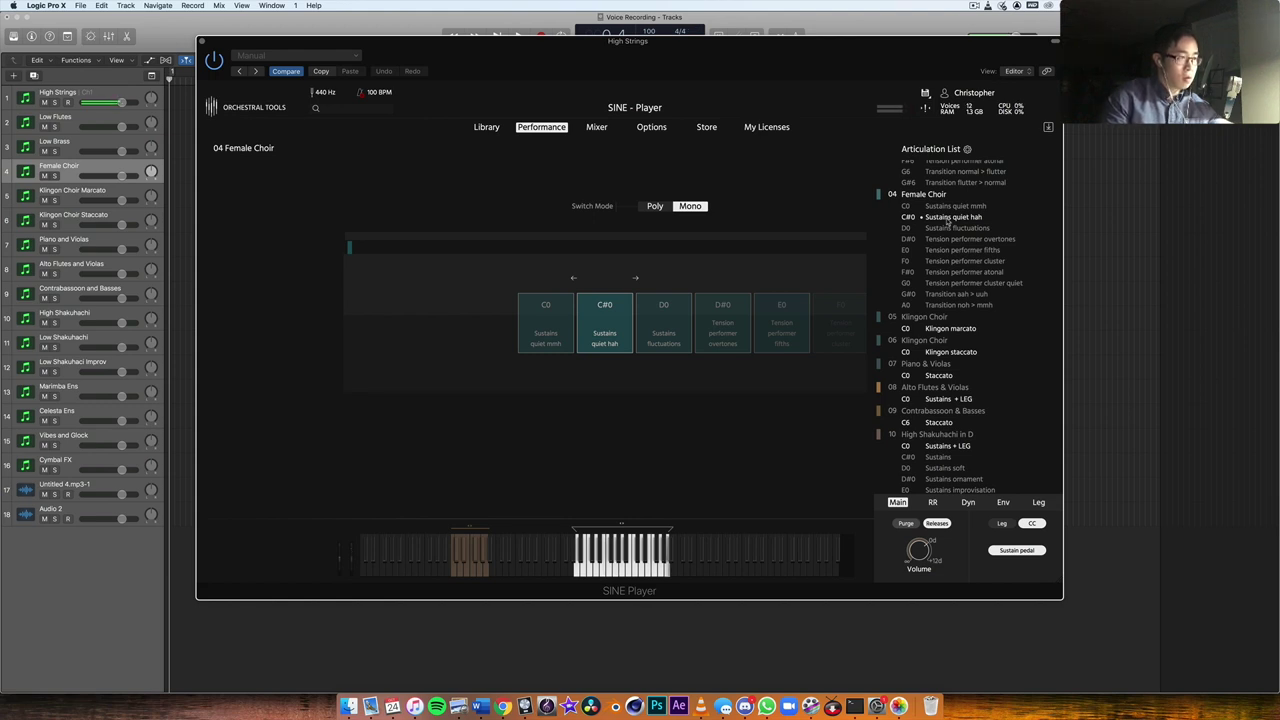
click(944, 229)
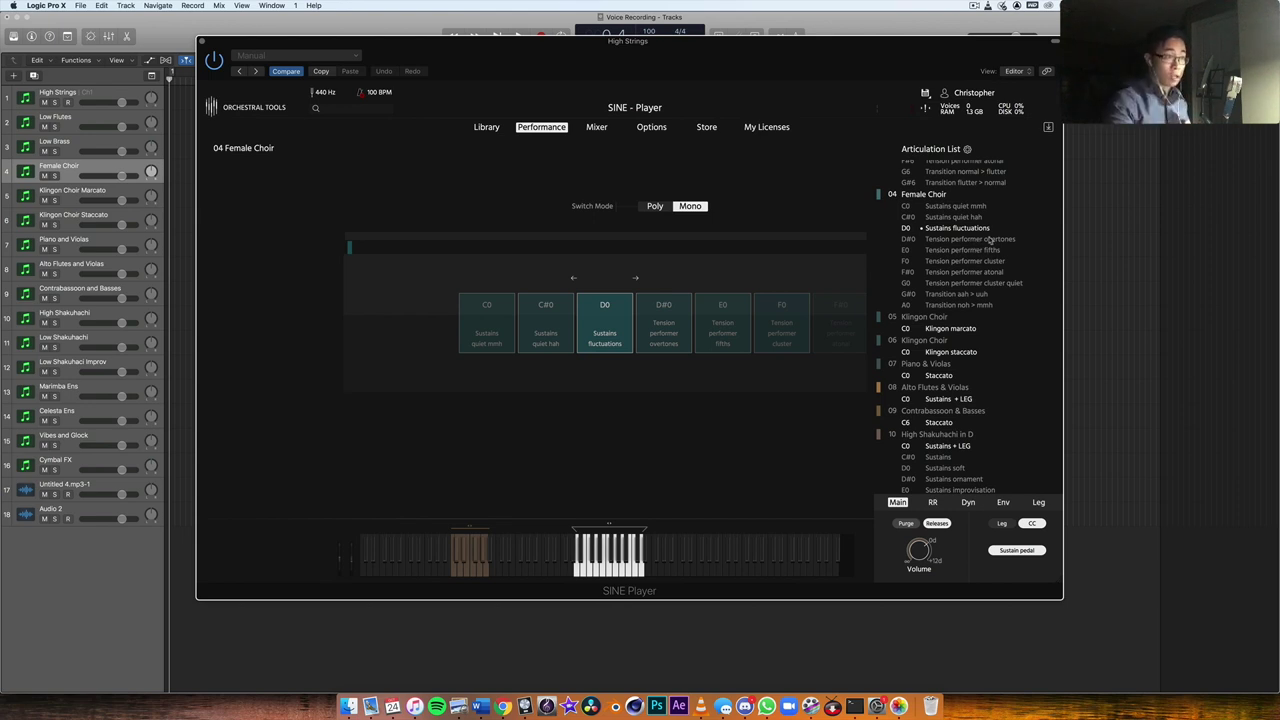
click(980, 287)
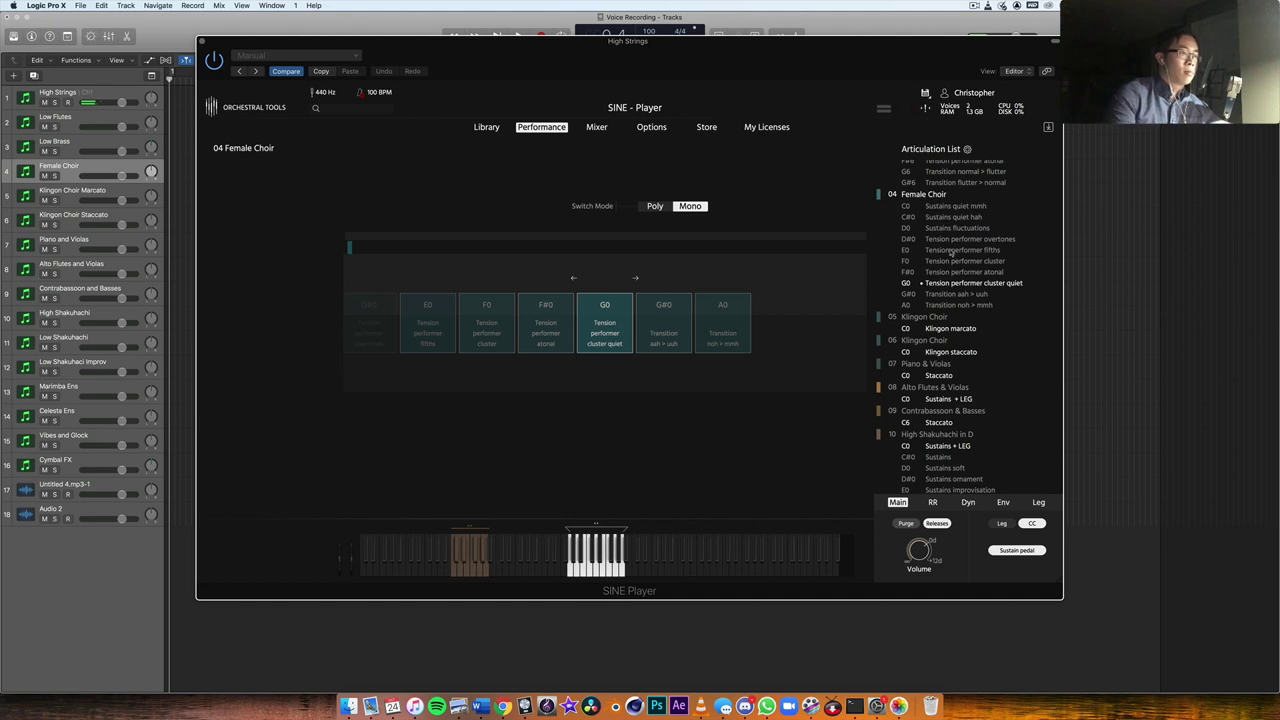
click(959, 296)
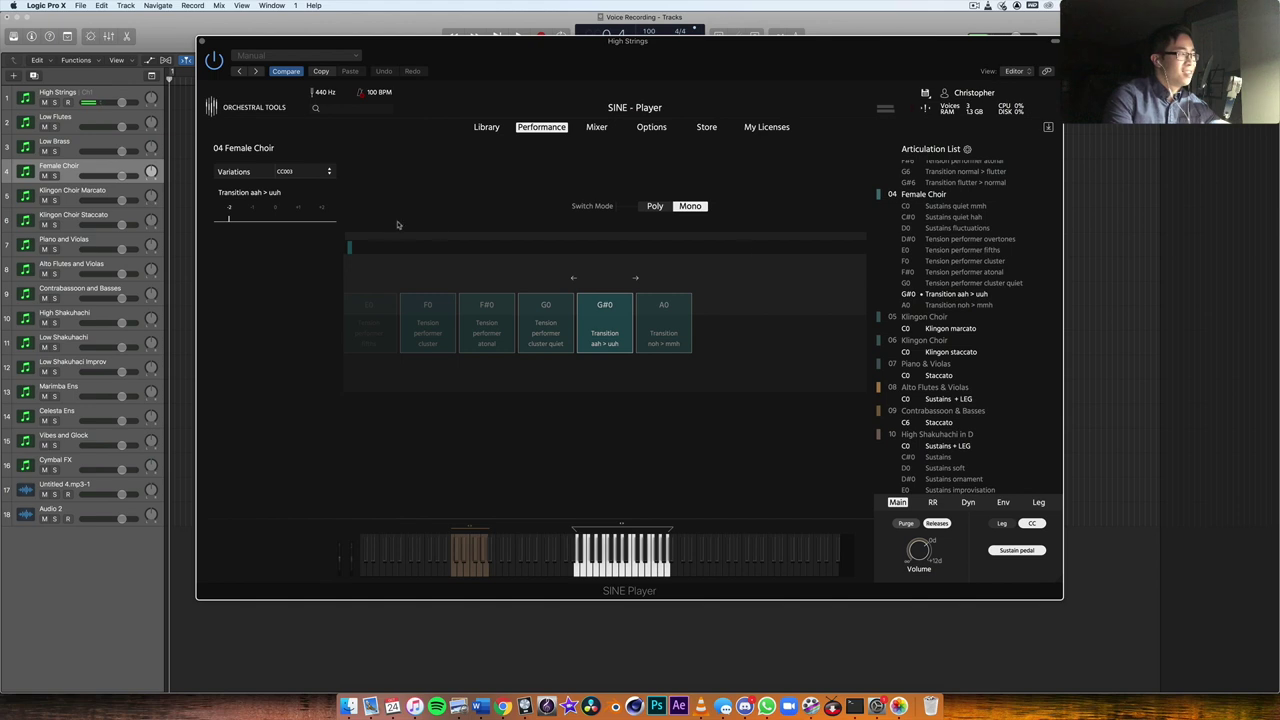
click(306, 211)
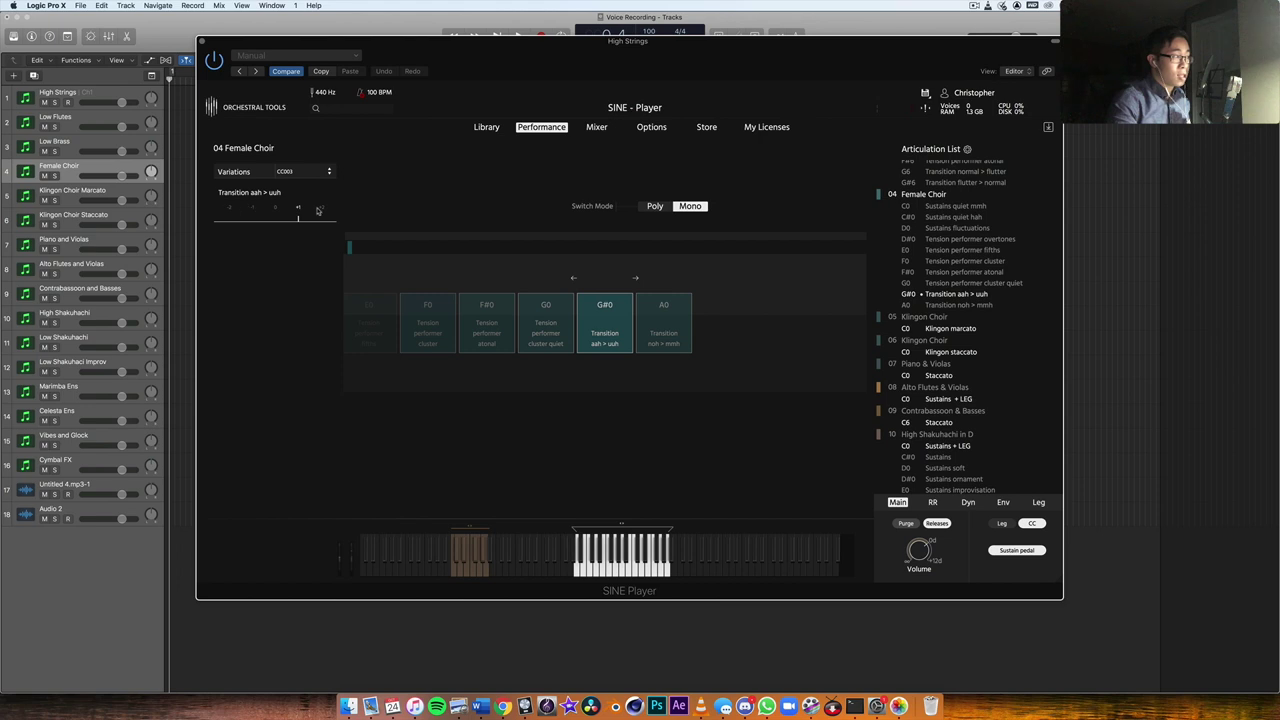
Switch to the Klingon Choir instrument with Klingon marcato and select the Klingon Choir Marcato track to audition it.
scroll(960, 238, down, 4)
click(940, 222)
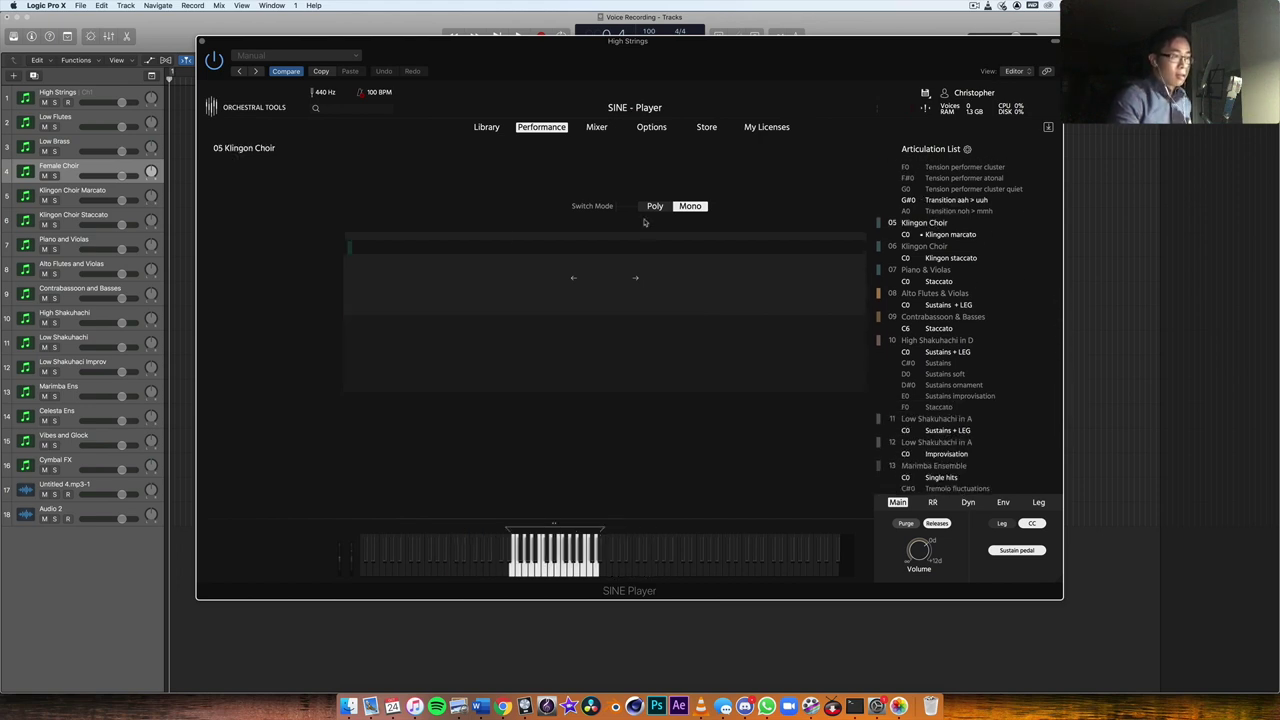
click(82, 196)
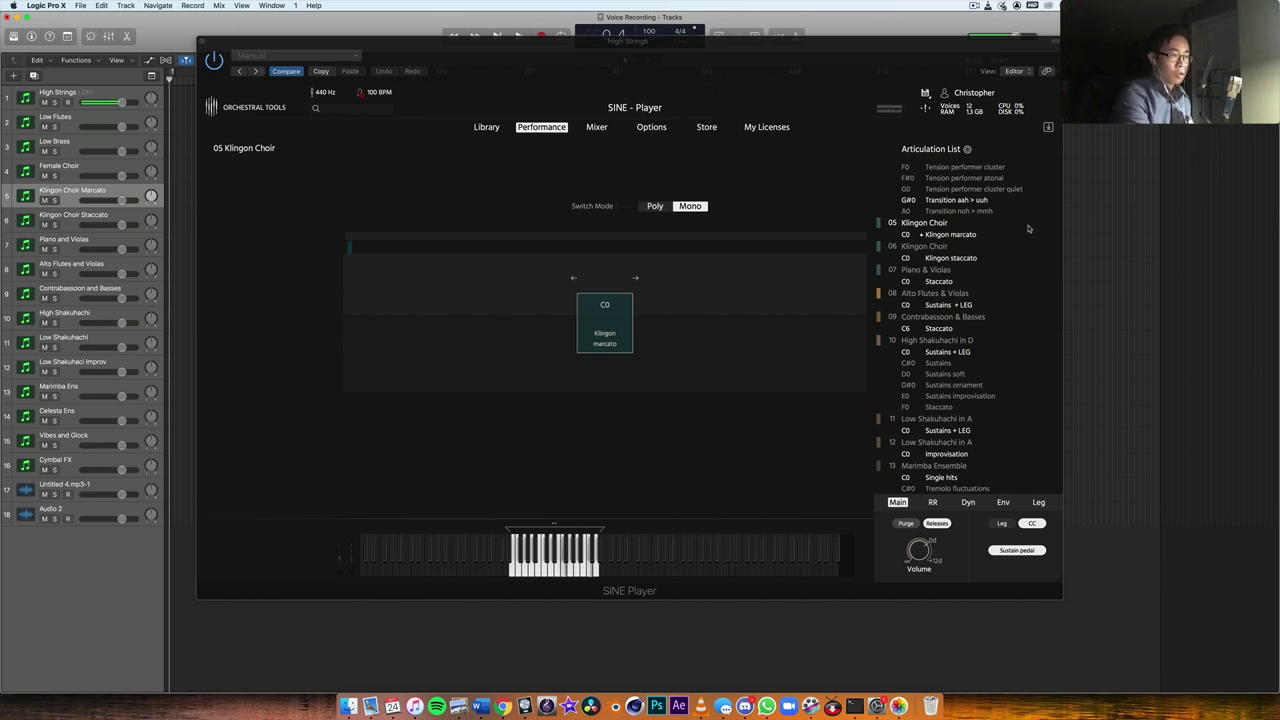
Audition the Klingon Choir Staccato, Piano & Violas Staccato and Alto Flutes & Violas Sustains + LEG sounds, switching instrument and track for each.
click(100, 220)
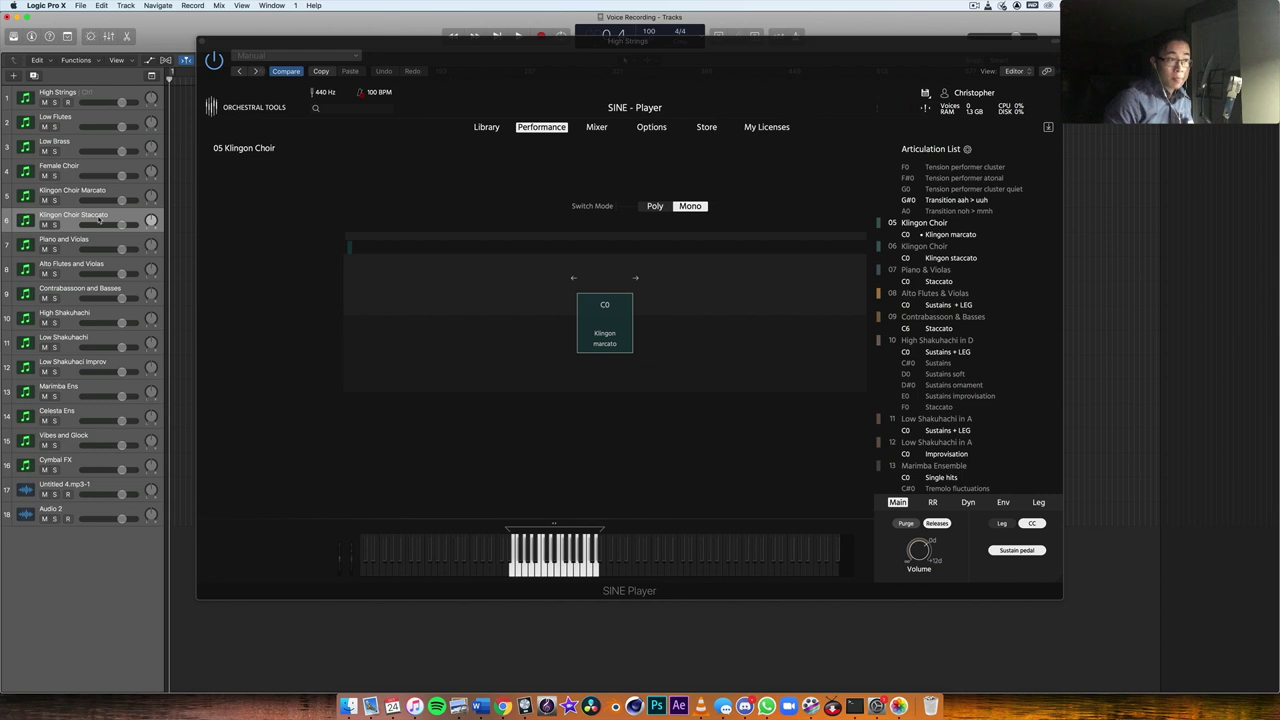
click(923, 270)
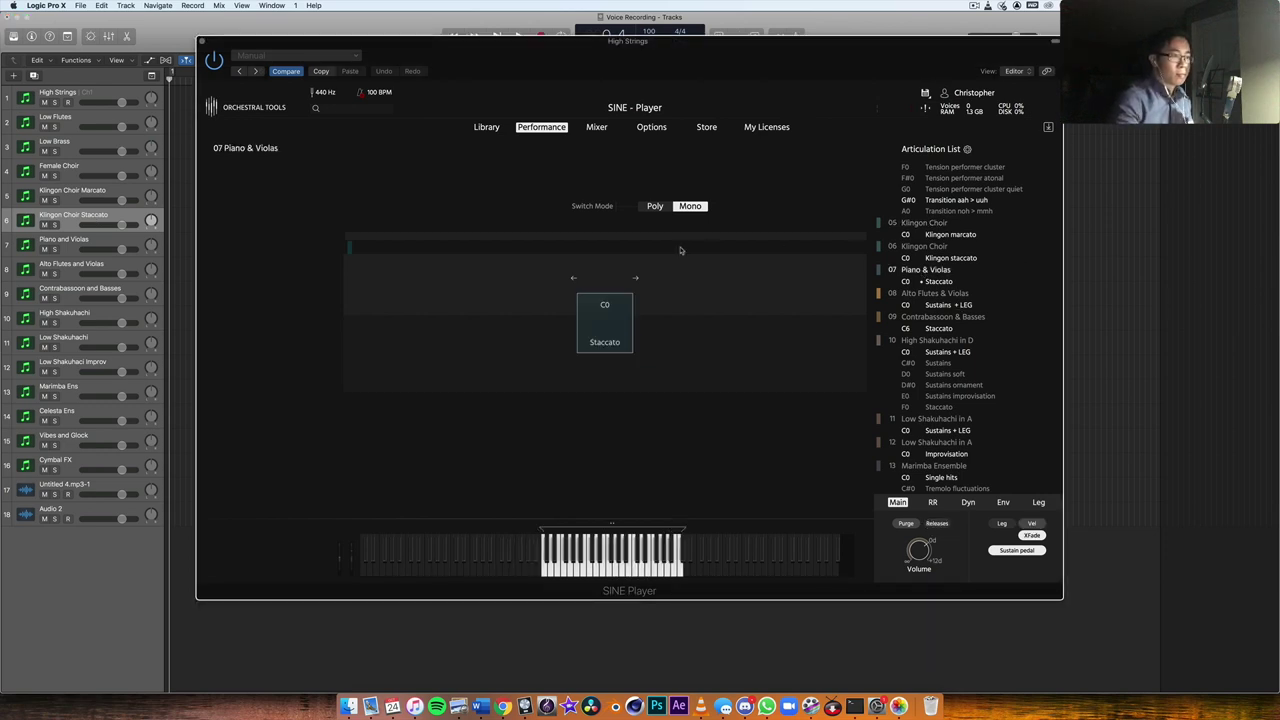
click(62, 243)
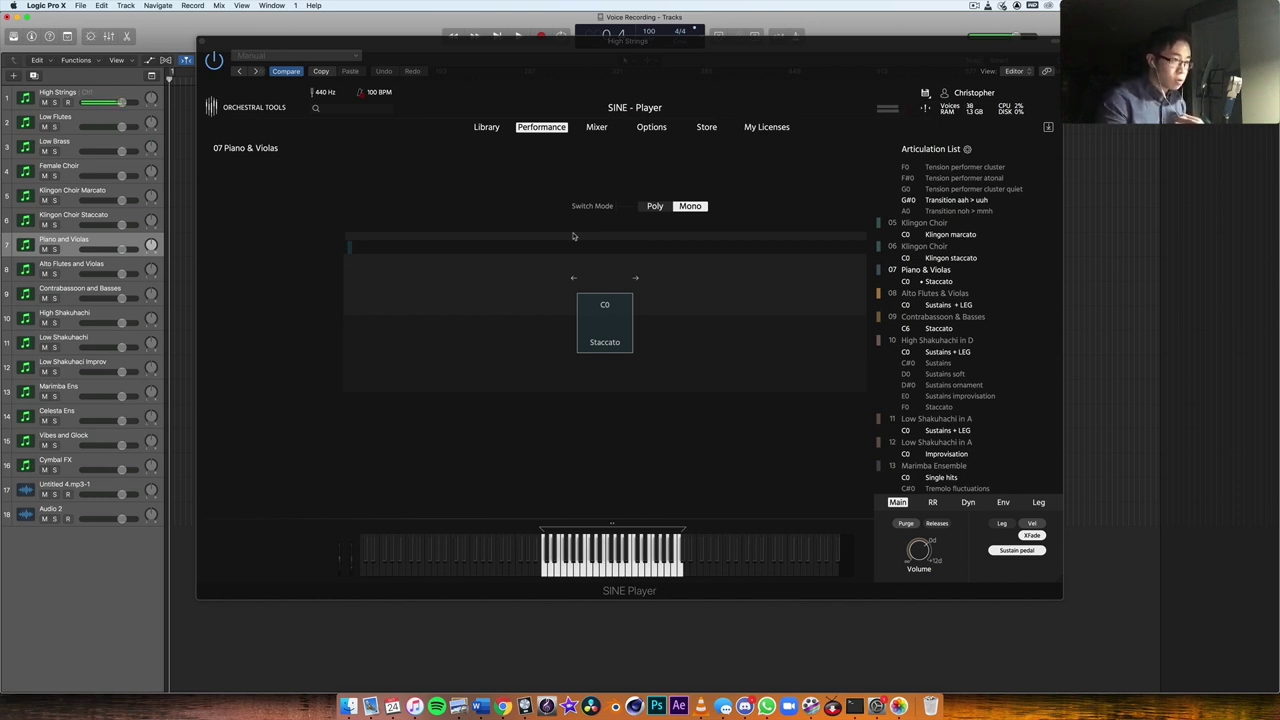
click(916, 295)
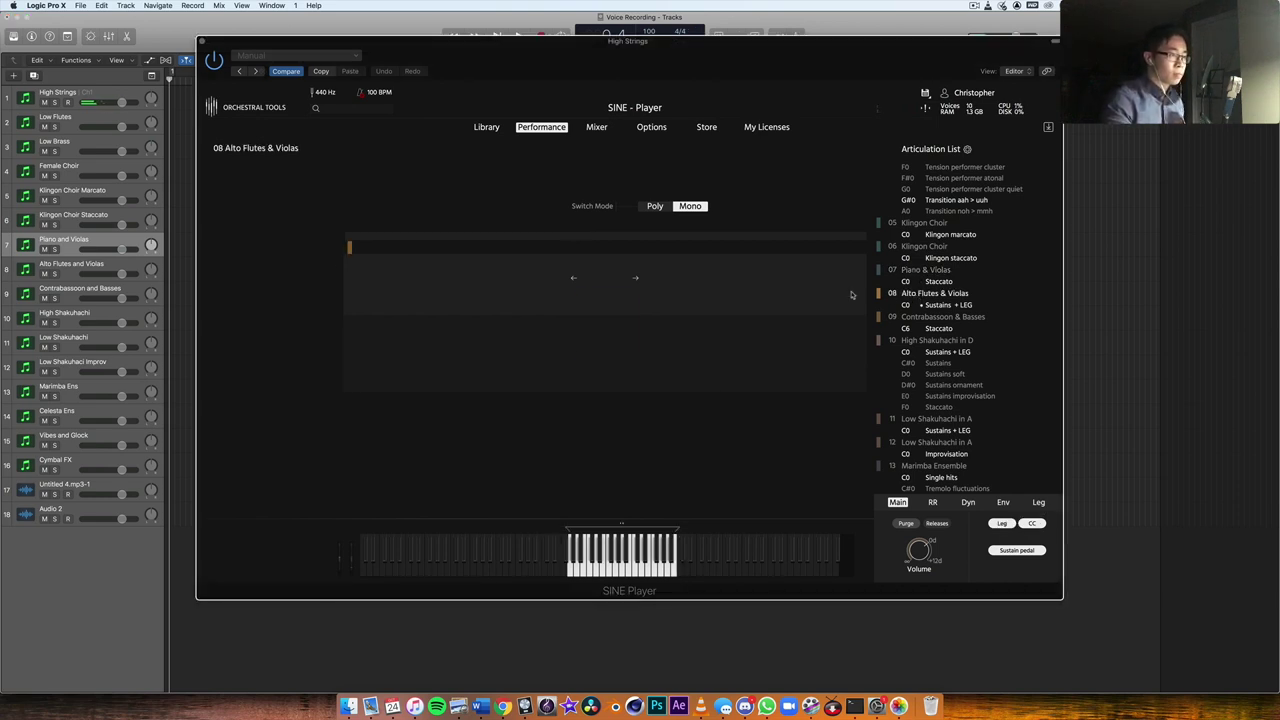
click(75, 272)
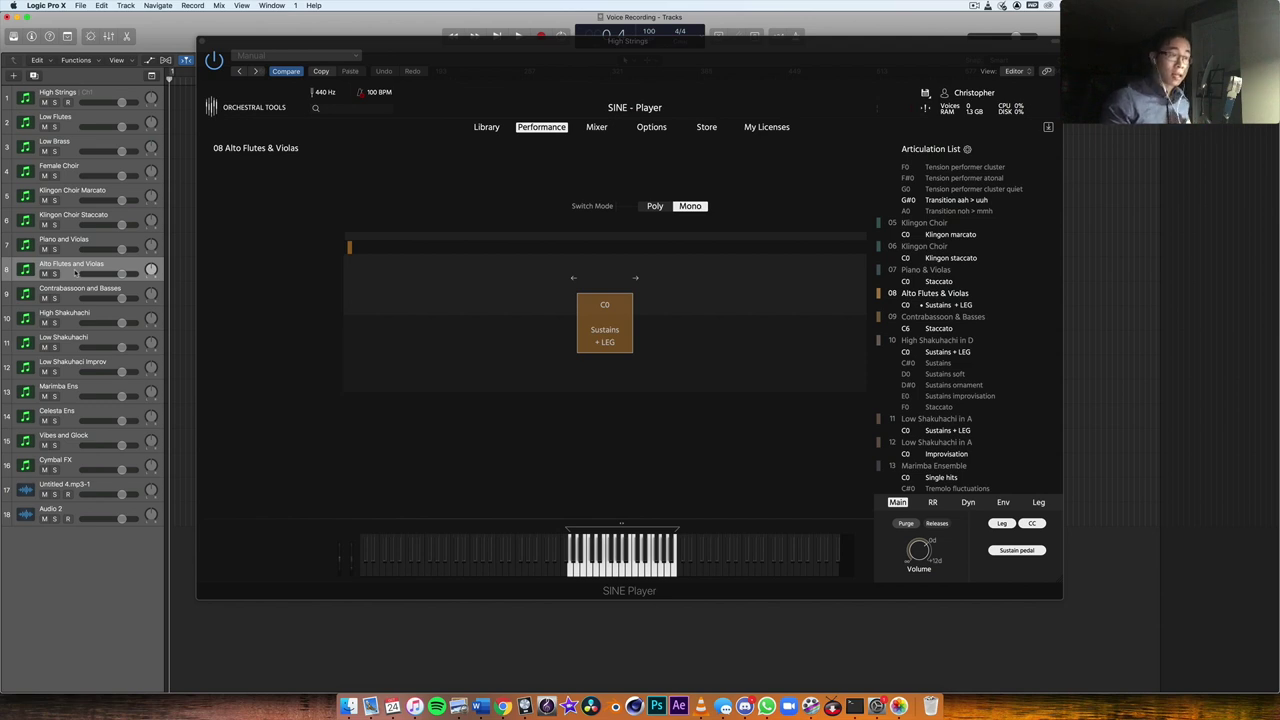
Audition the Contrabassoon & Basses Staccato on its own track, and switch to the High Shakuhachi track and High Shakuhachi in D instrument.
scroll(960, 260, down, 3)
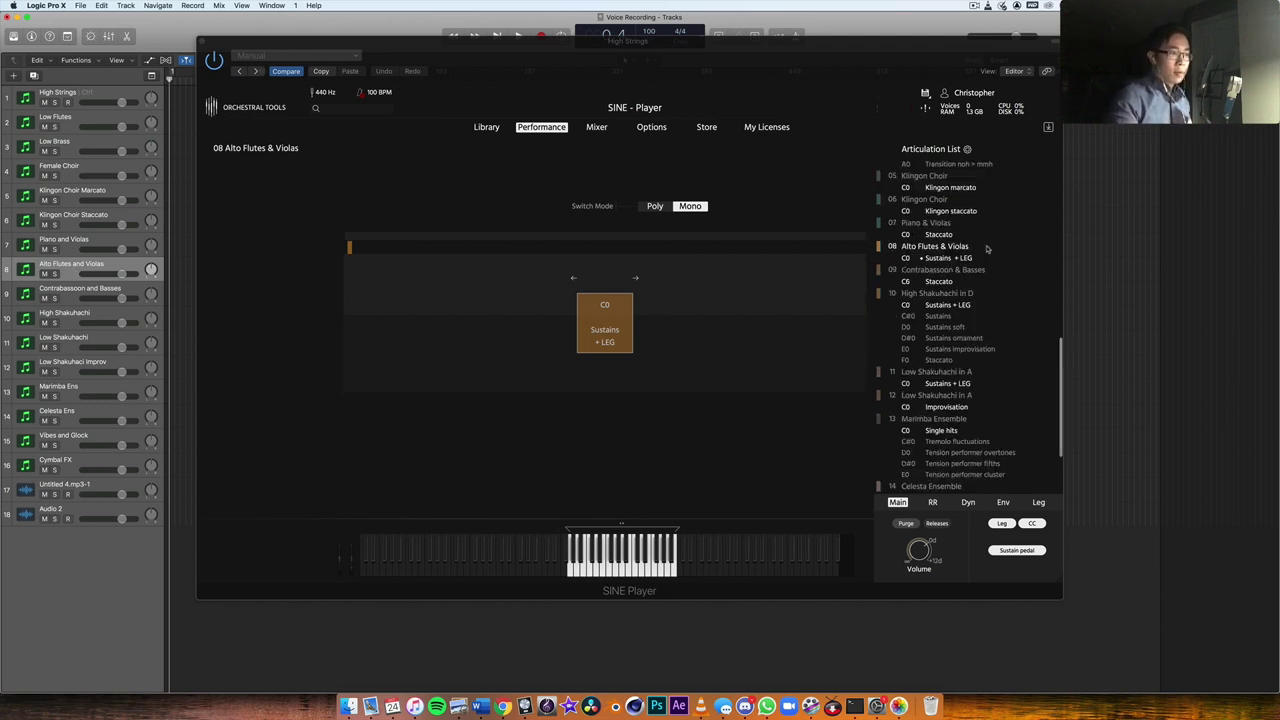
click(948, 244)
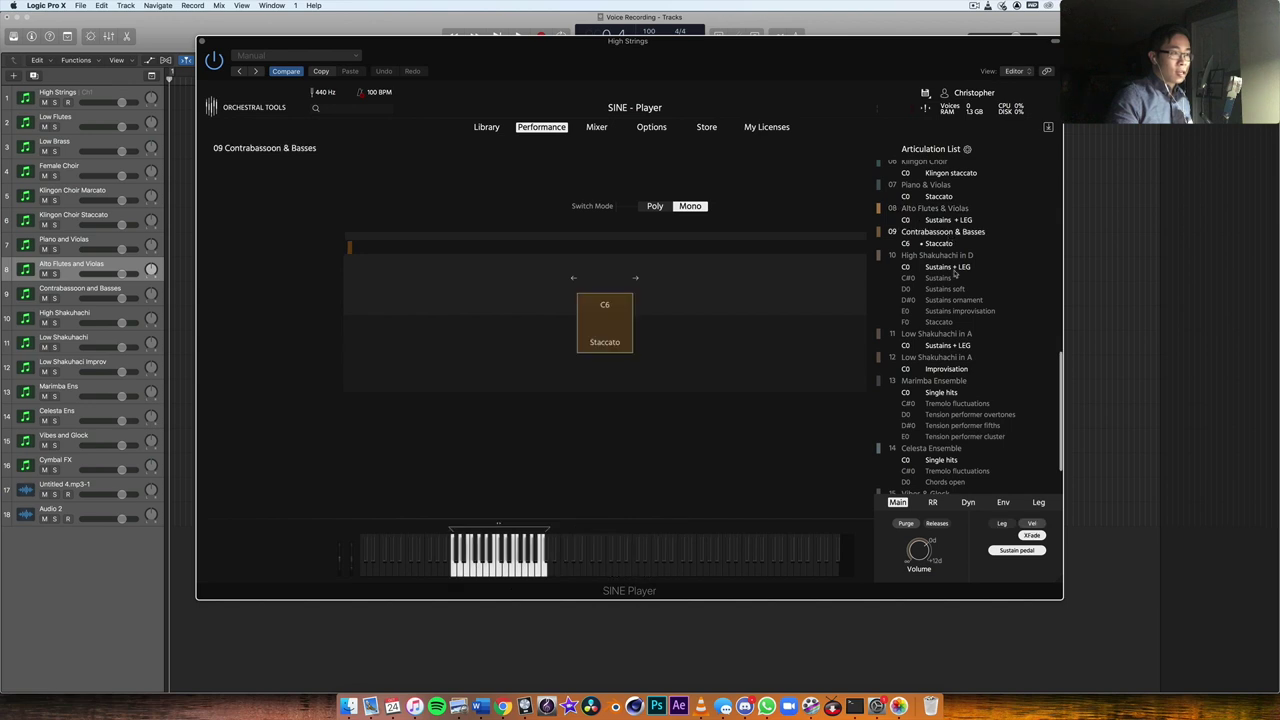
scroll(954, 270, down, 1)
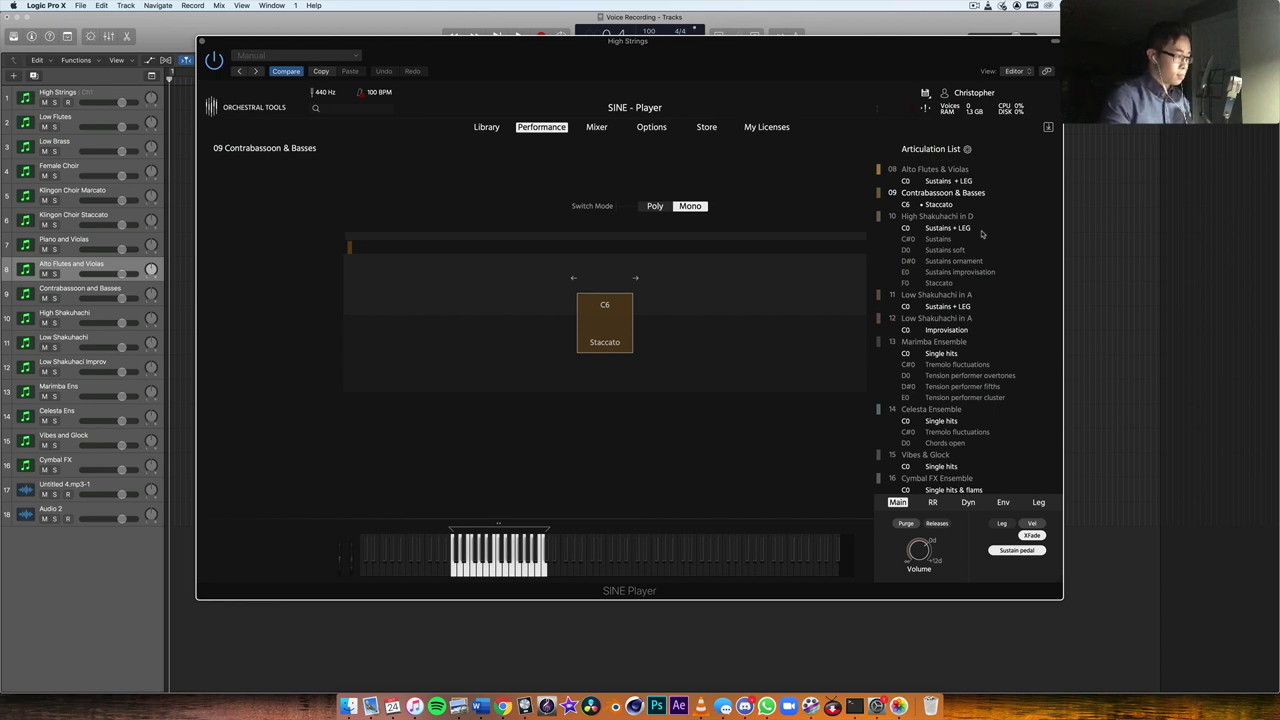
key(Down)
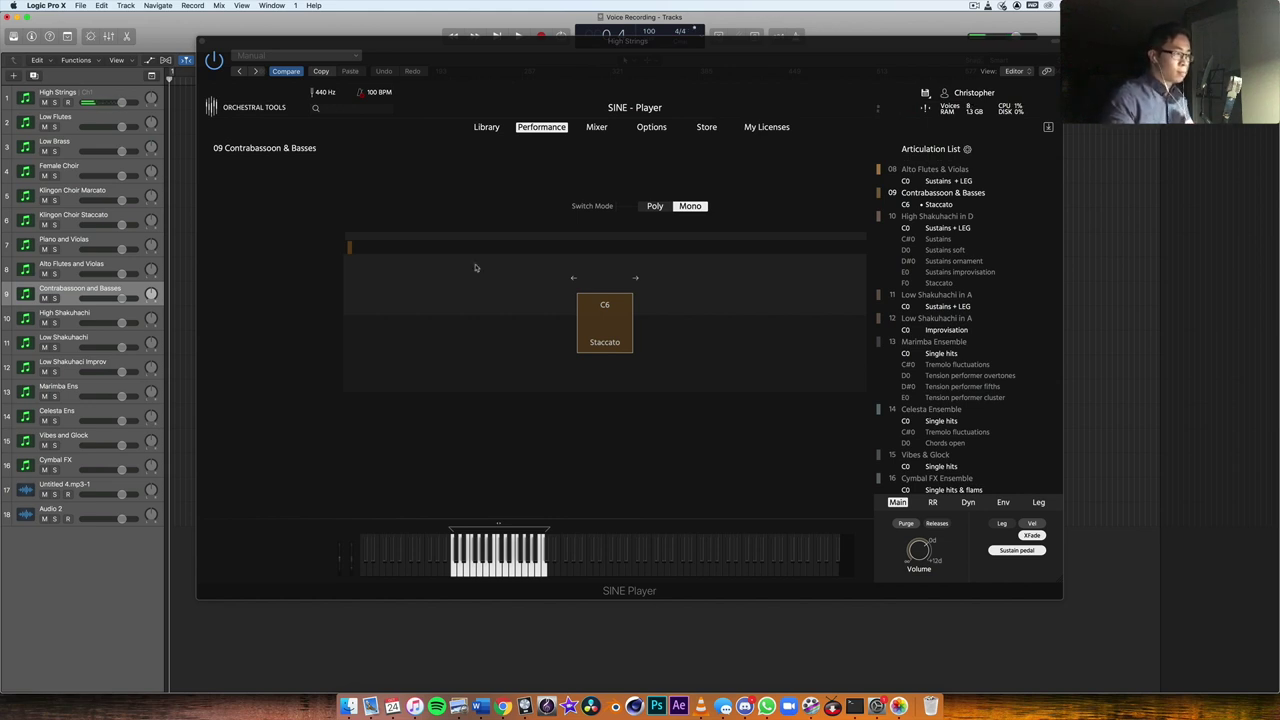
key(Down)
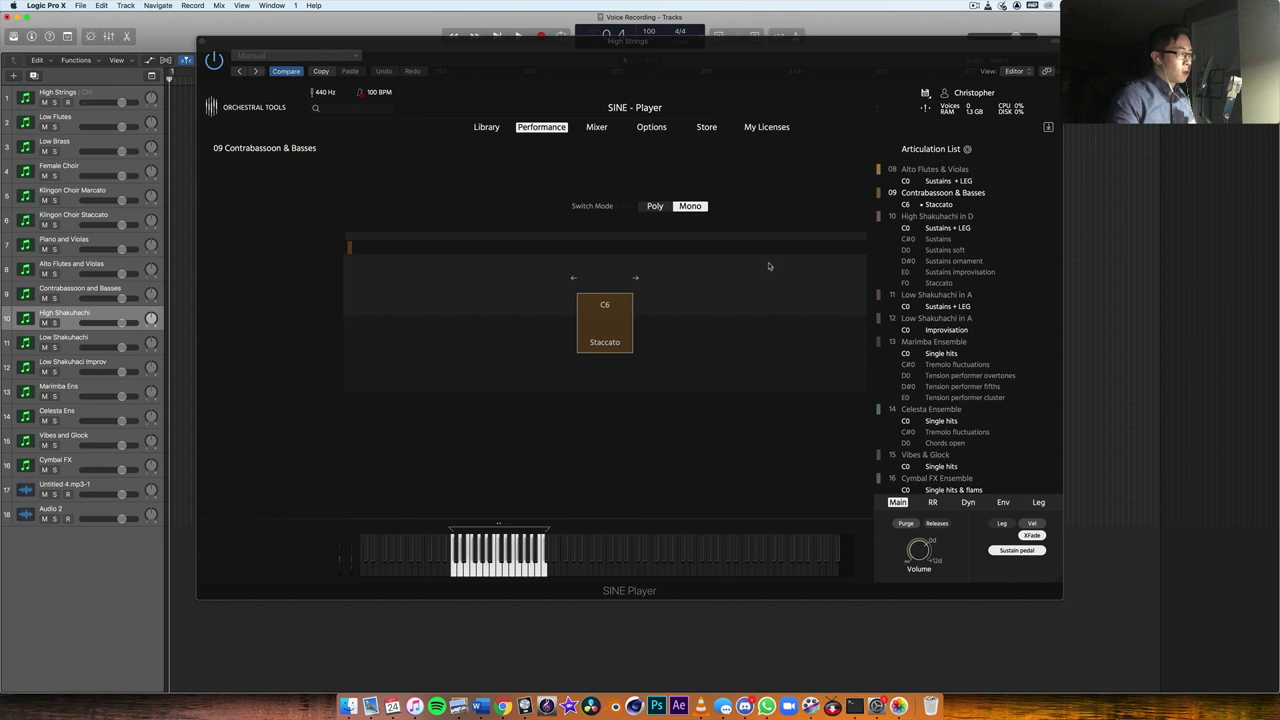
click(940, 216)
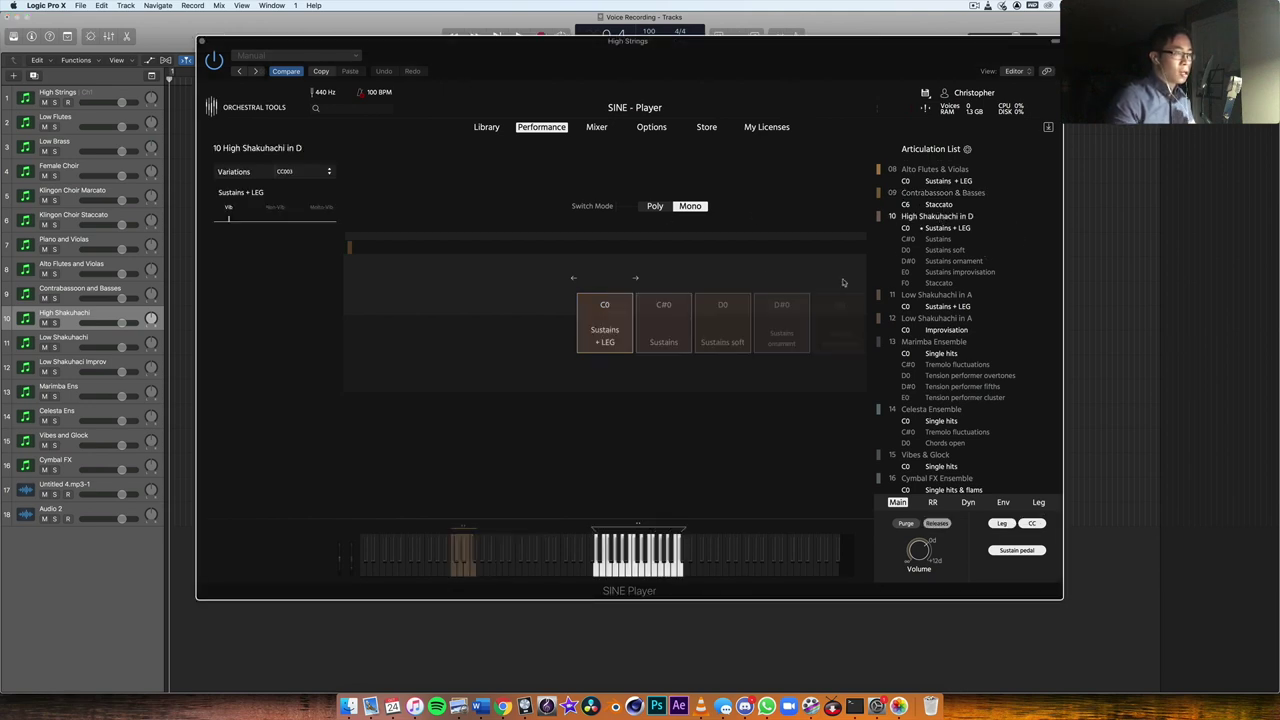
Examine the Modus library's Jeff Russo Blends and Shakuhachi folders, including the articulations of the High Shakuhachi in D and Low Shakuhachi in A.
click(484, 128)
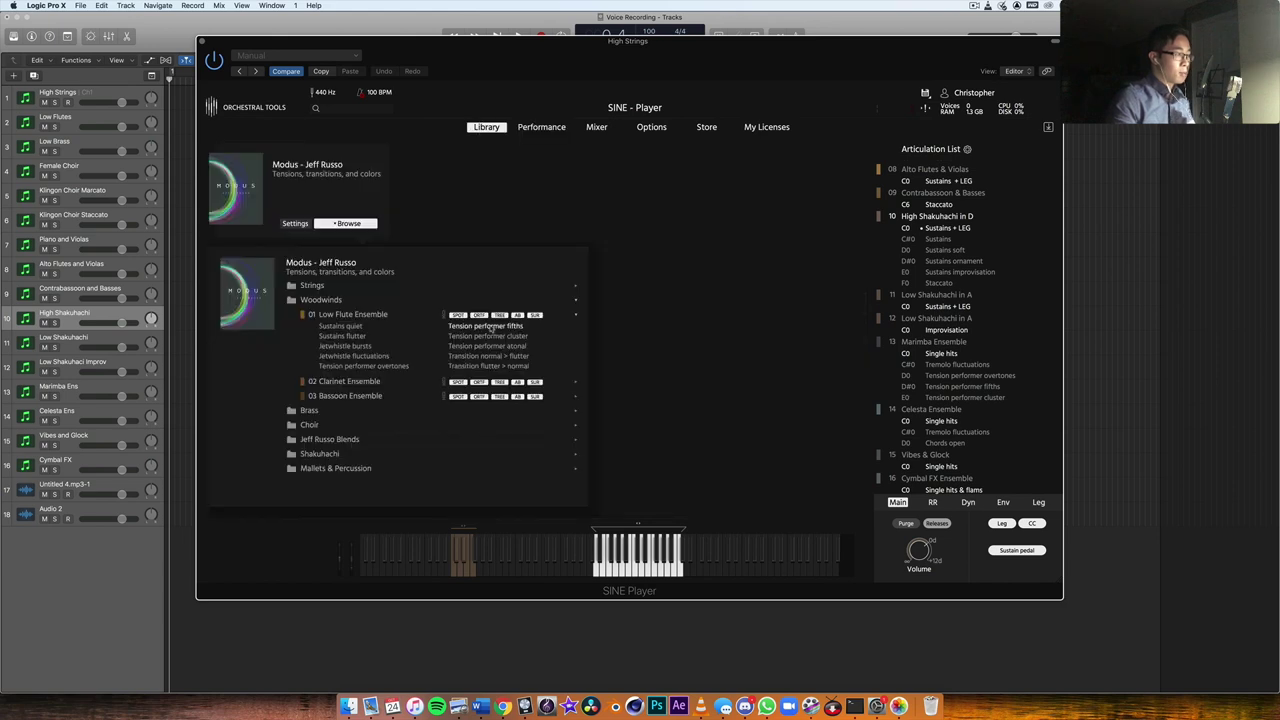
scroll(325, 300, up, 3)
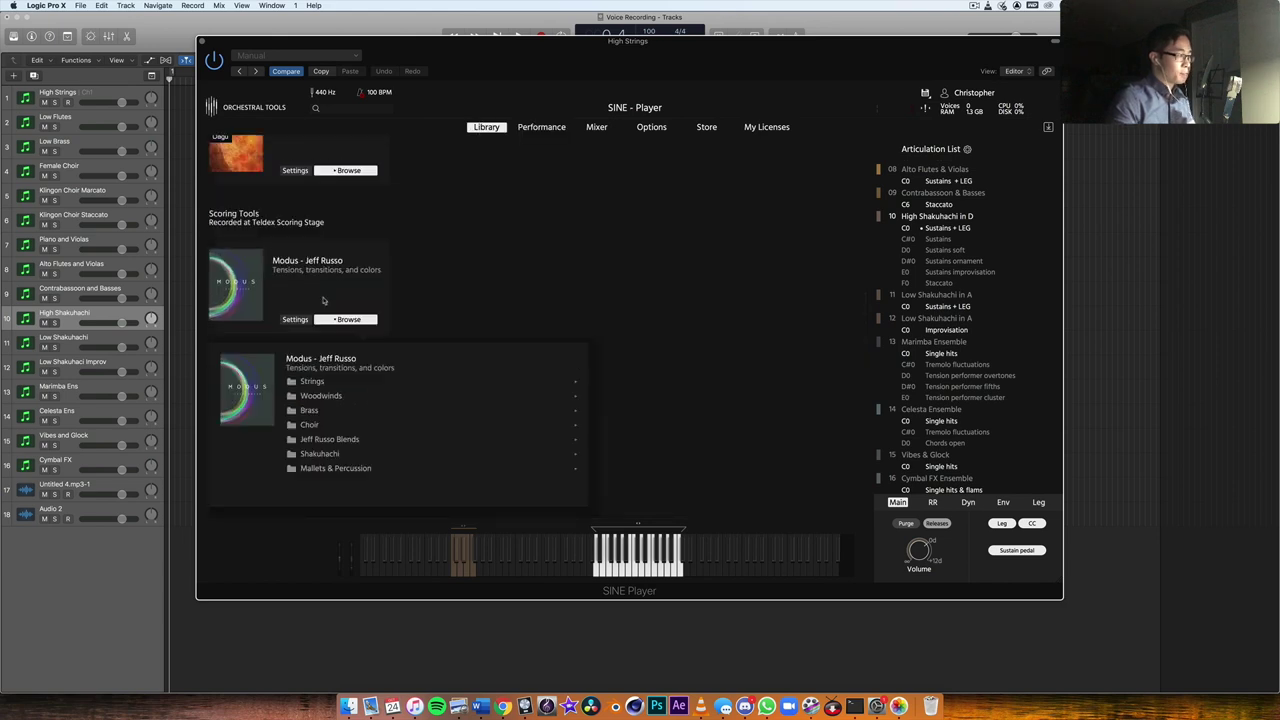
click(336, 455)
scroll(365, 450, down, 1)
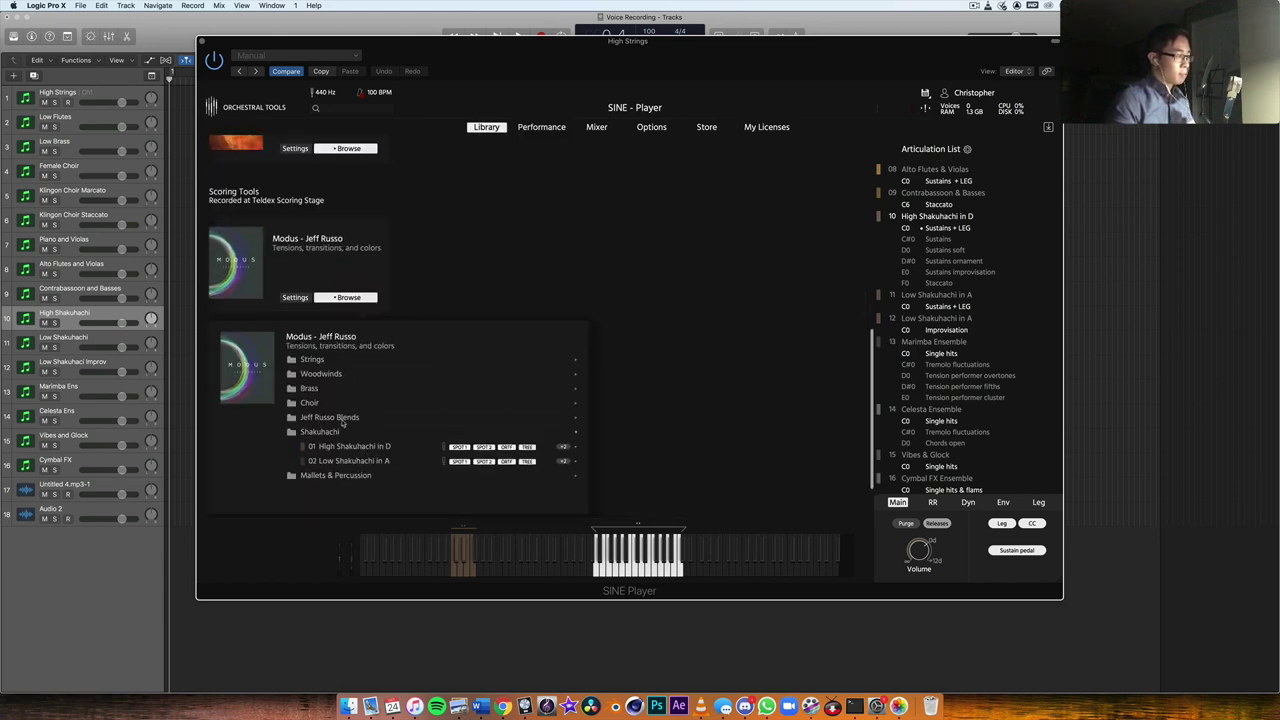
click(340, 419)
scroll(330, 410, down, 1)
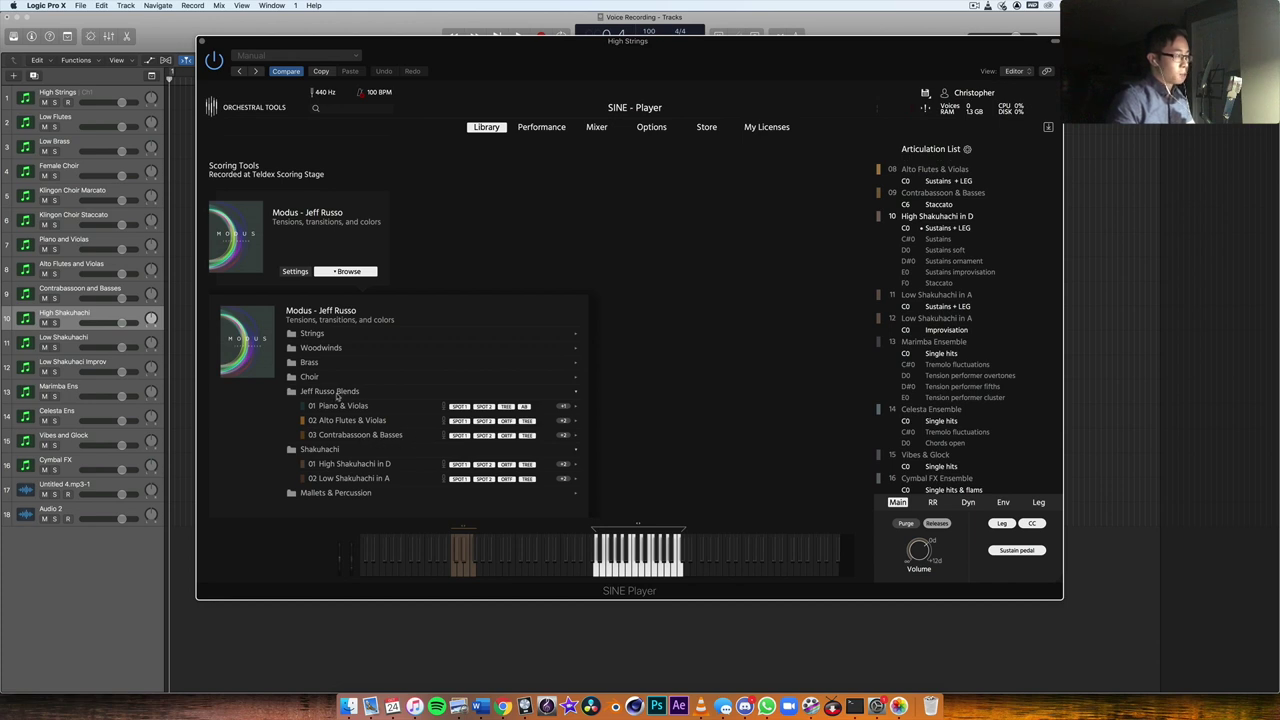
click(337, 393)
click(368, 441)
scroll(366, 455, down, 1)
click(366, 461)
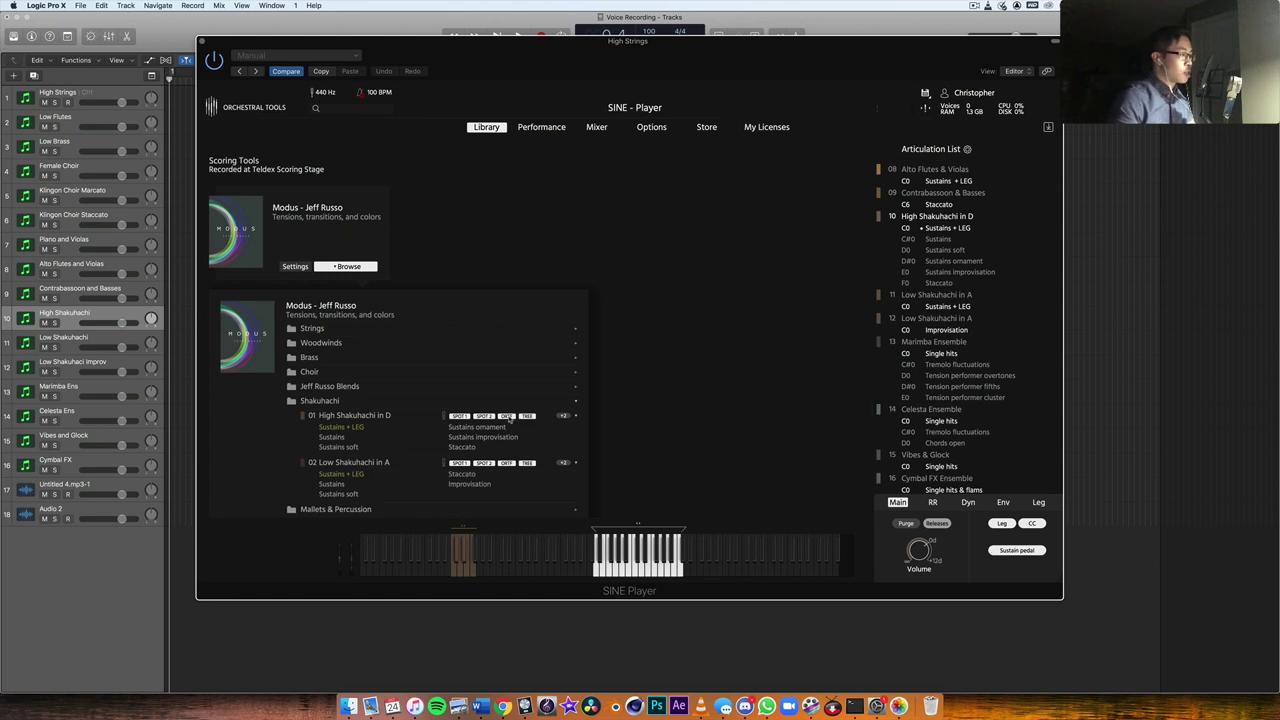
scroll(366, 462, down, 2)
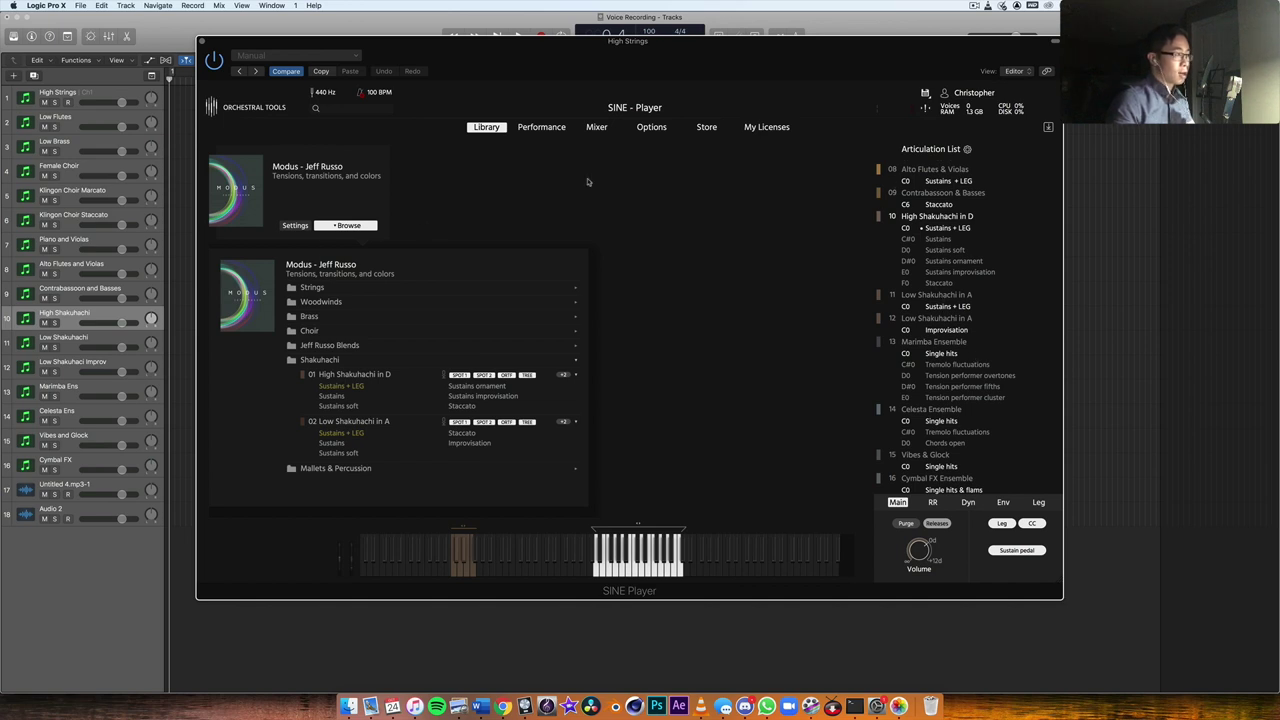
Audition the High Shakuhachi in D's Sustains + LEG in the performance view, trying the Molto-Vib variation and returning it to Vib.
click(542, 128)
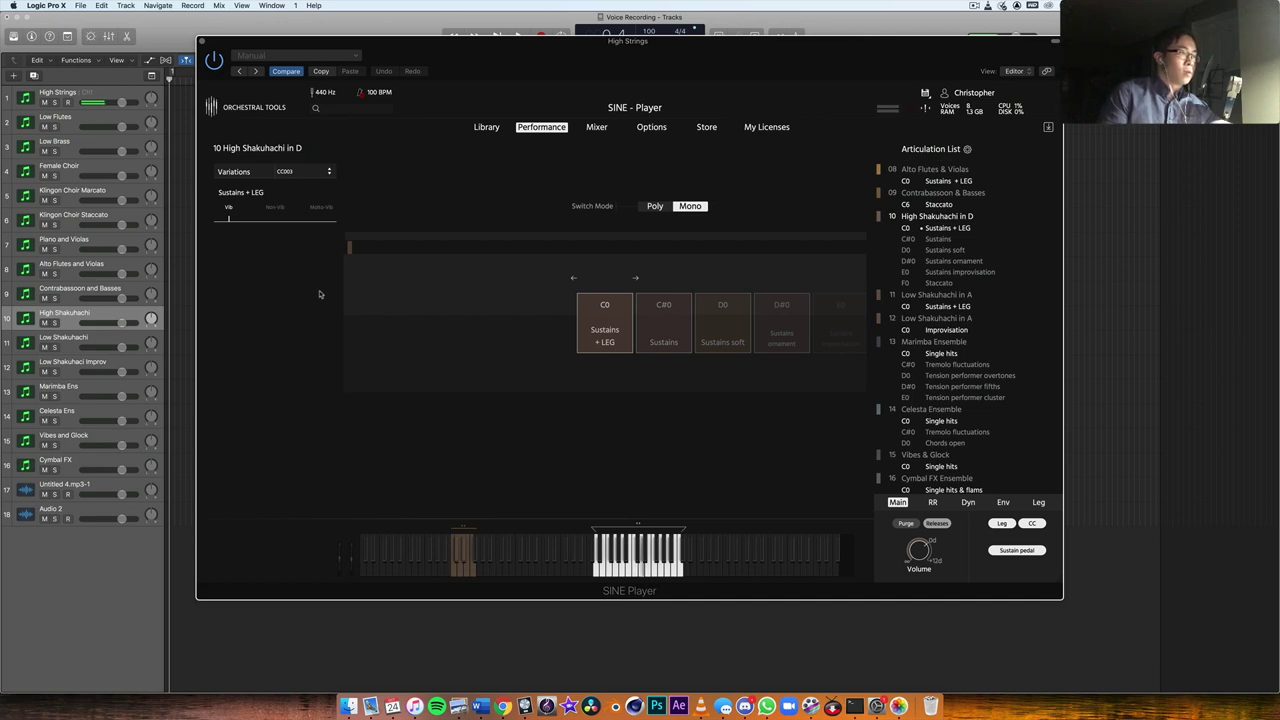
click(328, 217)
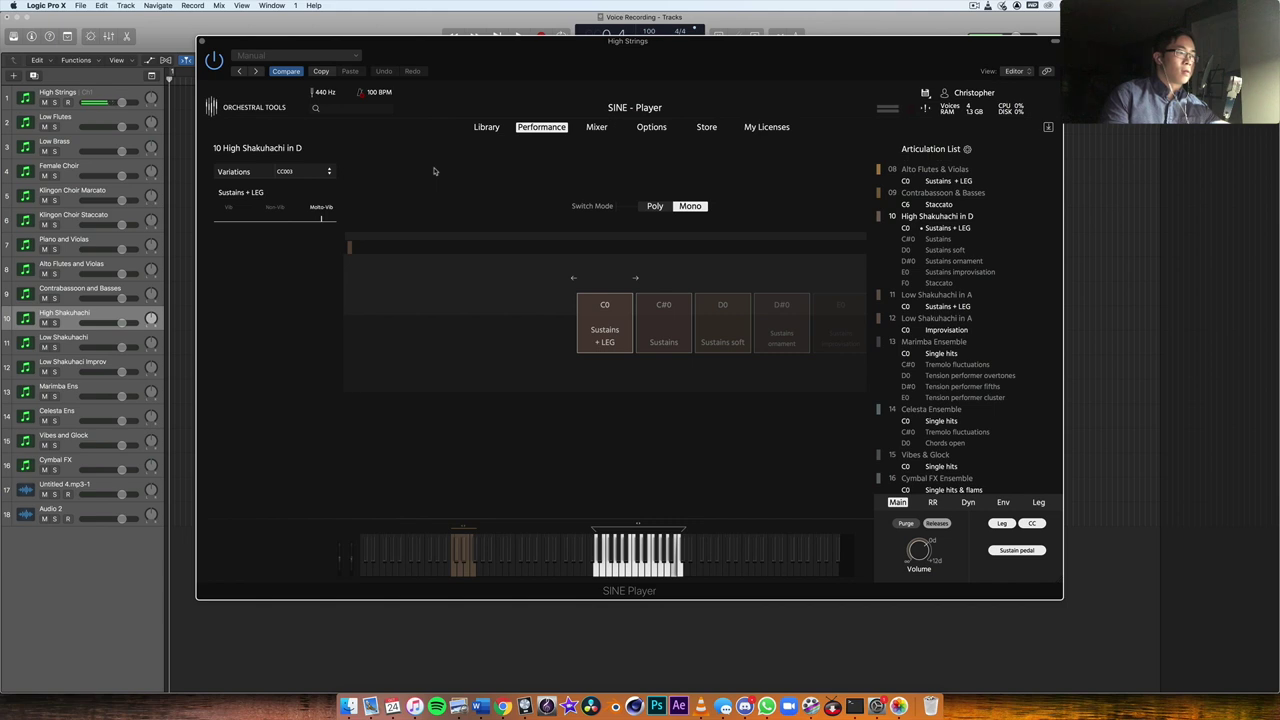
click(226, 216)
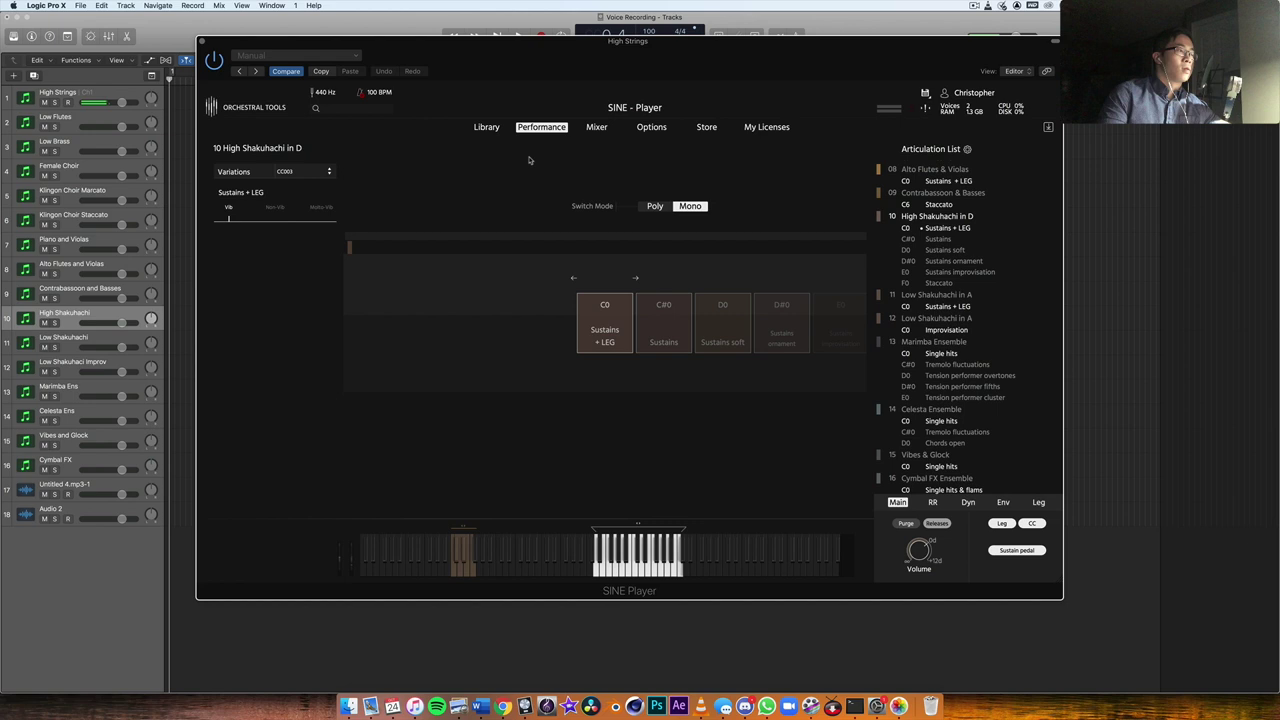
In the mixer, switch off the High Shakuhachi in D's SPOT 1 microphone and switch on its SUR microphone.
click(594, 130)
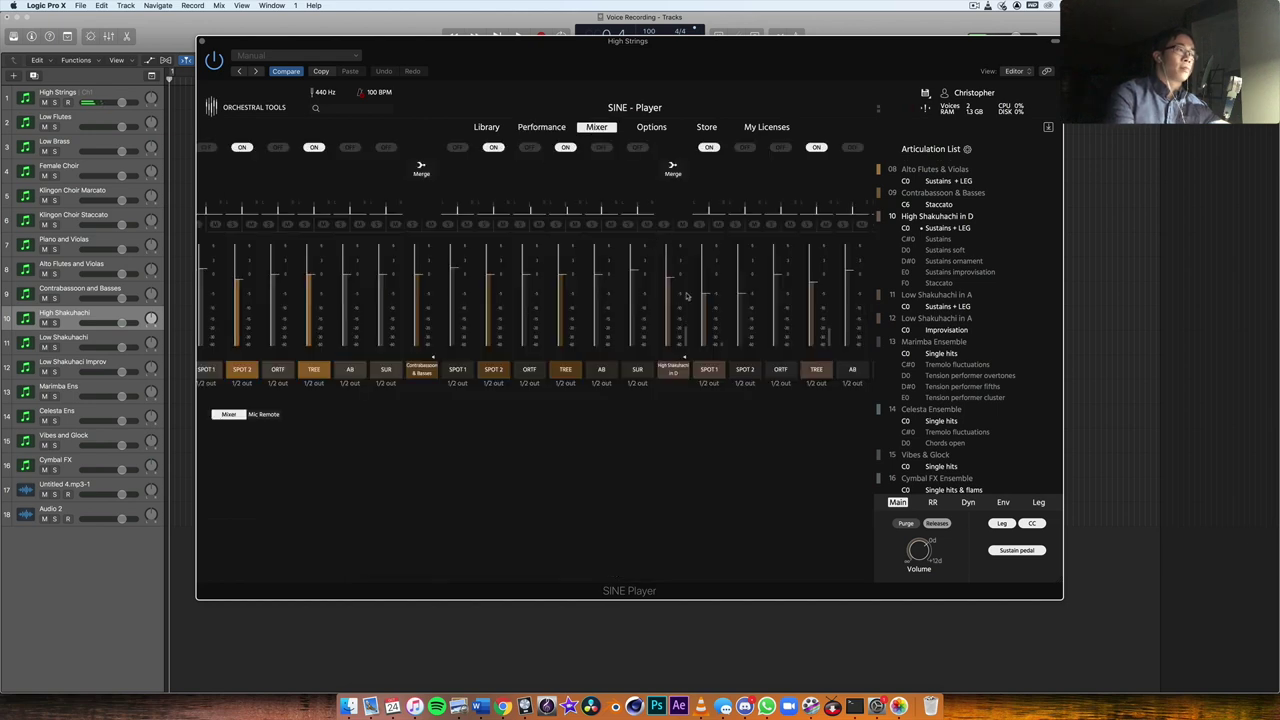
scroll(680, 306, right, 3)
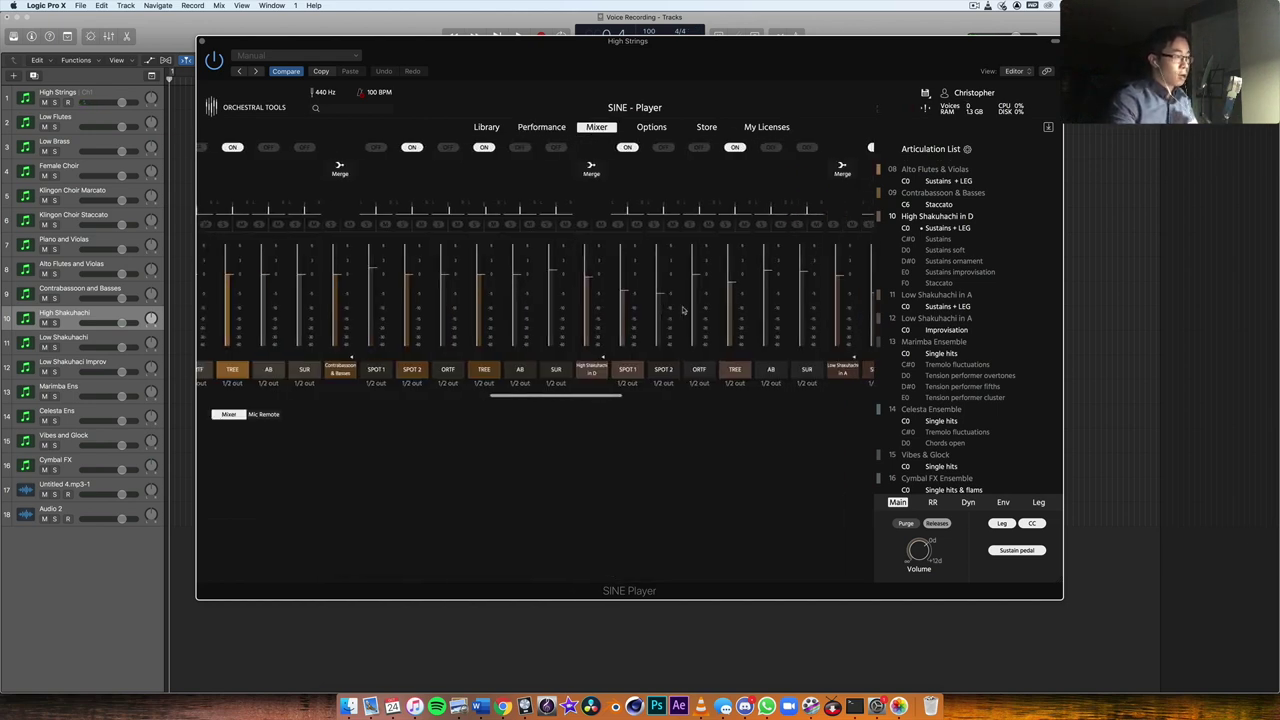
click(636, 148)
click(807, 148)
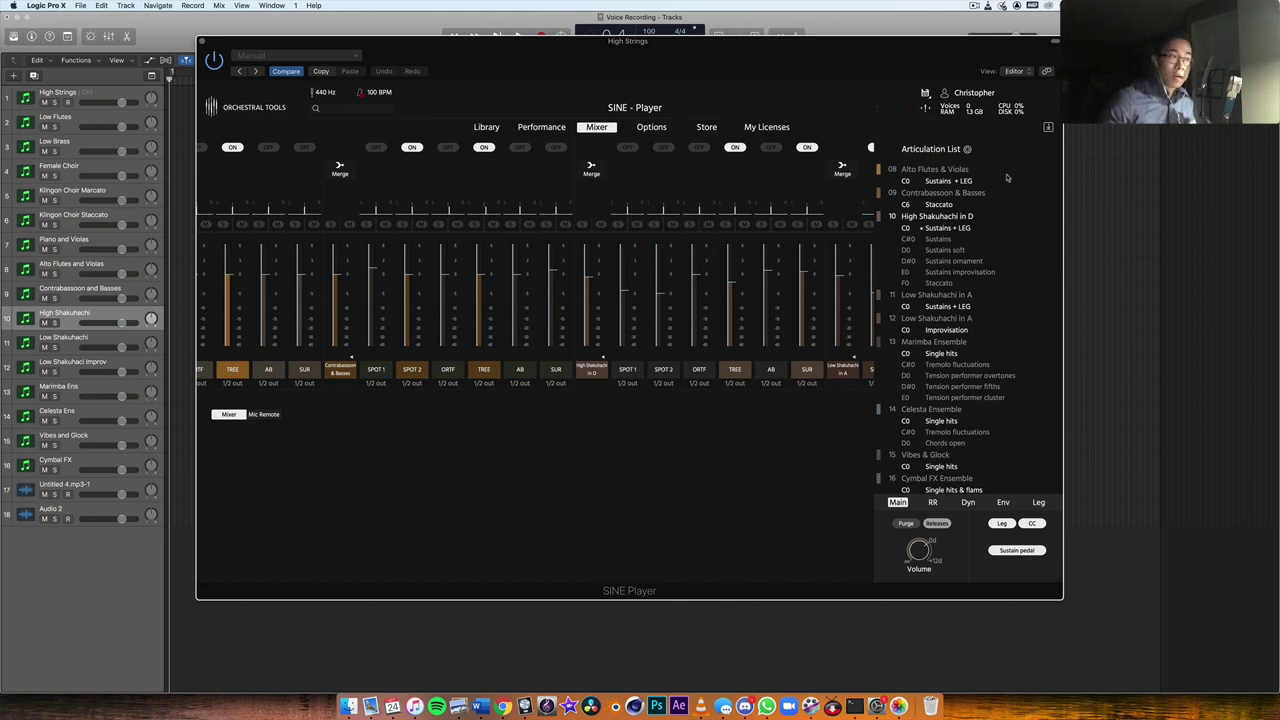
Audition the High Shakuhachi in D's Sustains soft and Sustains ornament articulations in the performance view.
click(541, 127)
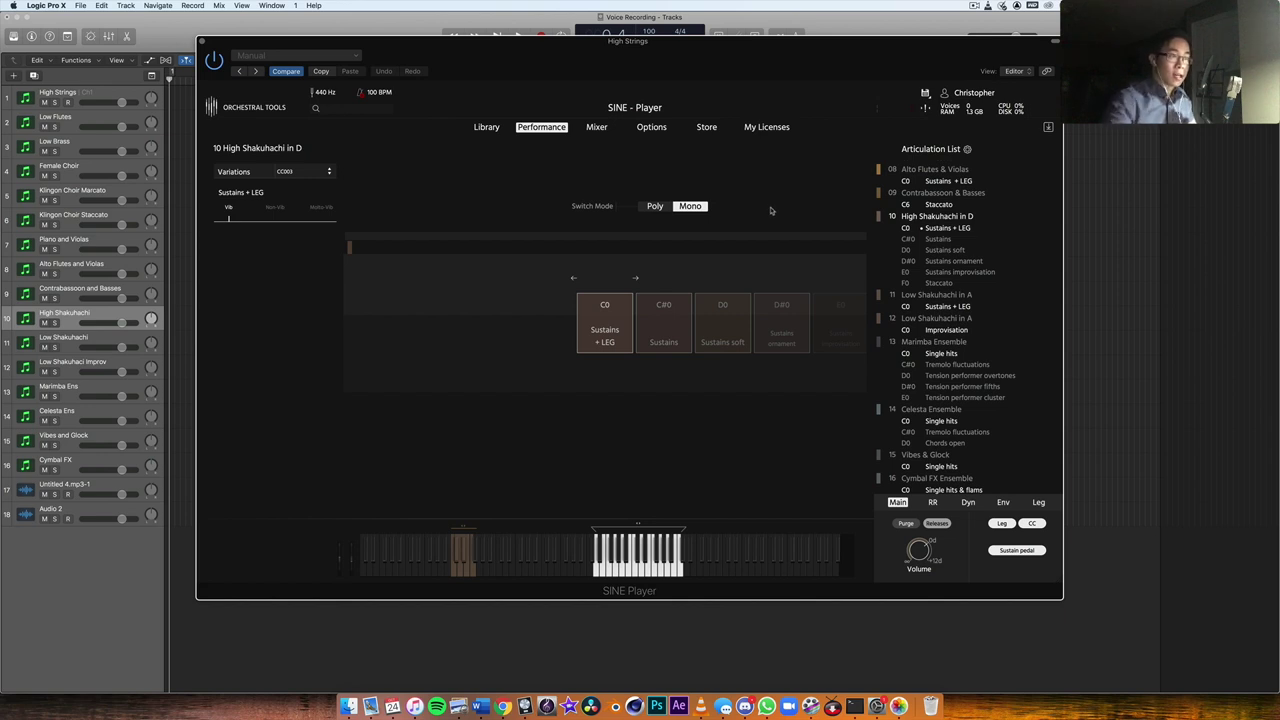
click(950, 254)
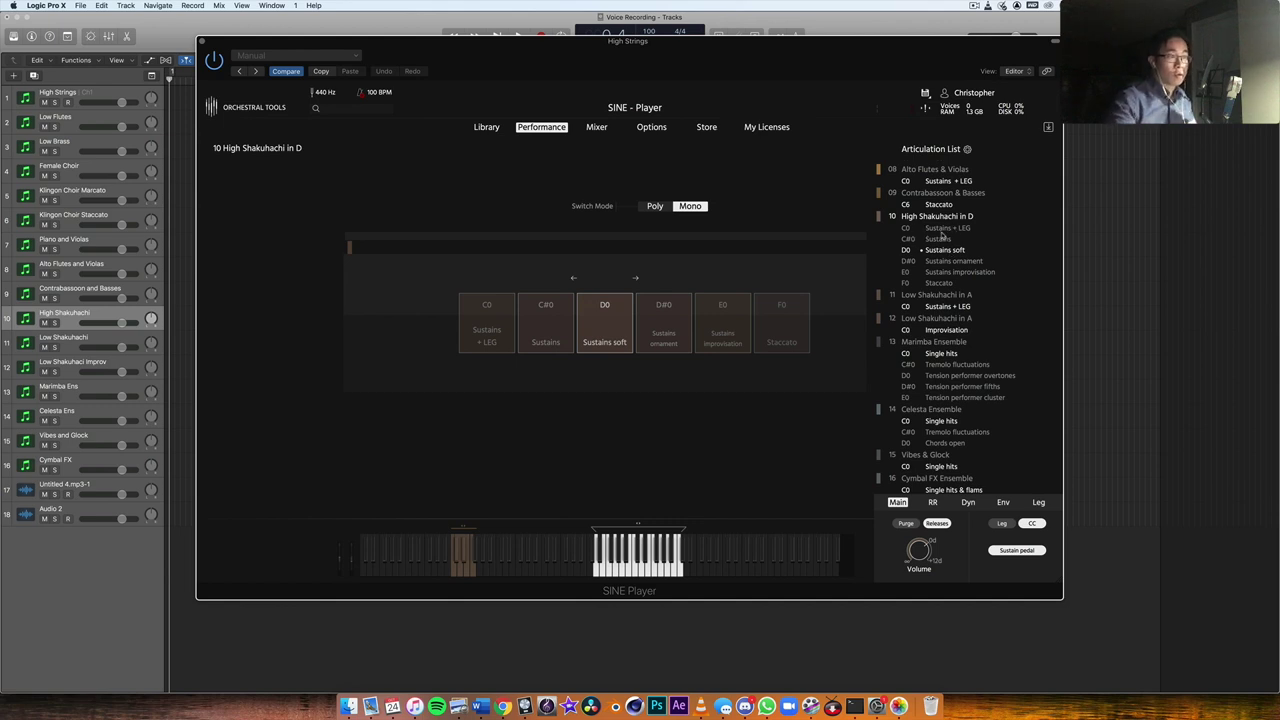
click(964, 262)
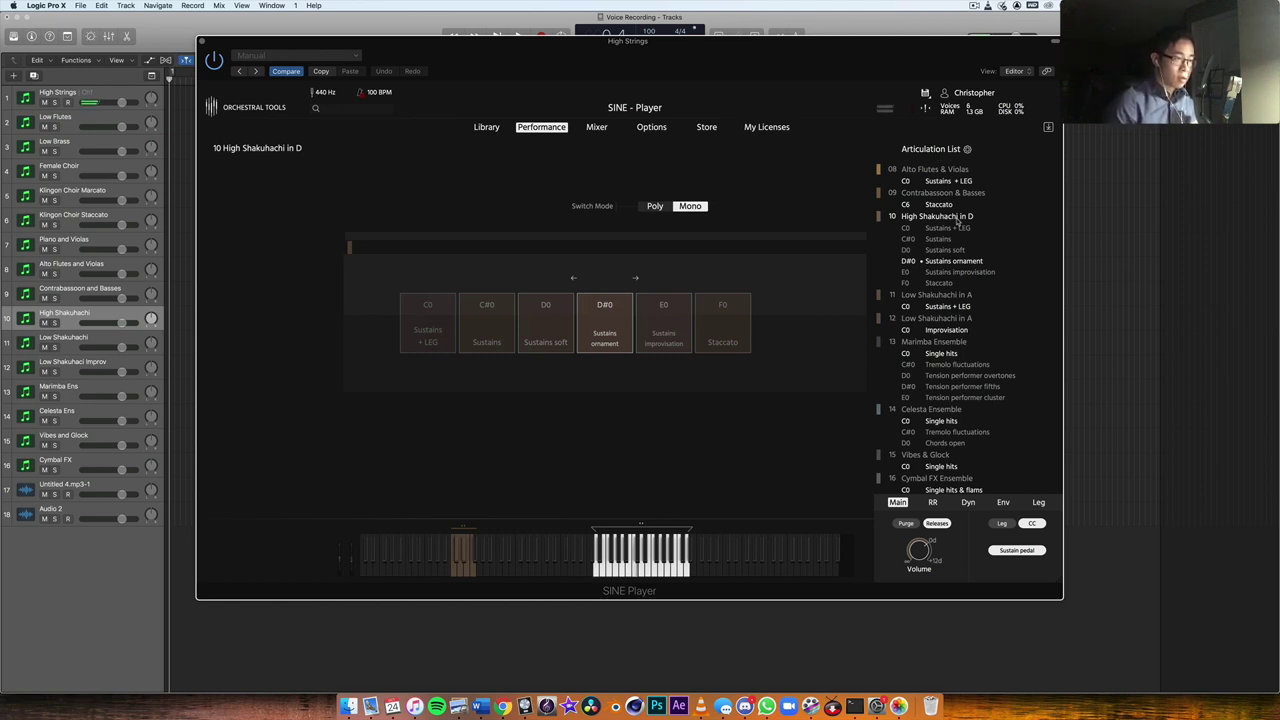
Switch on the High Shakuhachi in D's SPOT 1 microphone in the mixer and audition Sustains ornament with it.
click(592, 131)
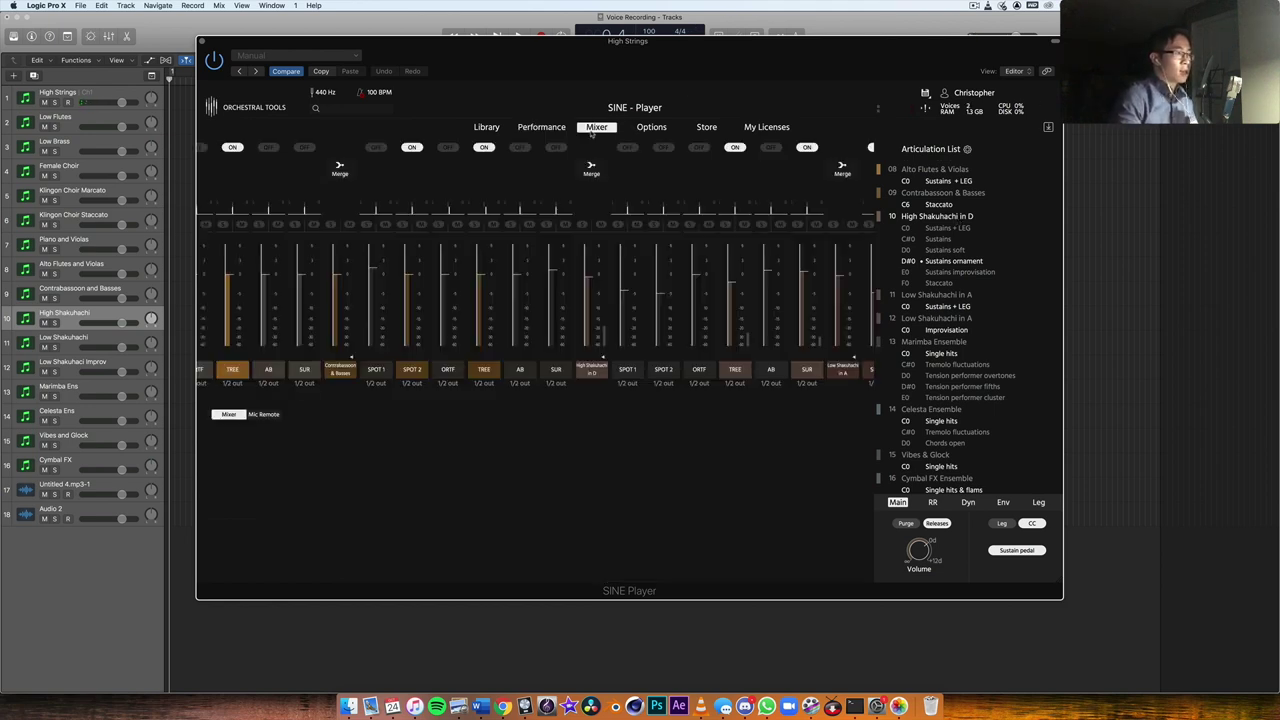
click(628, 147)
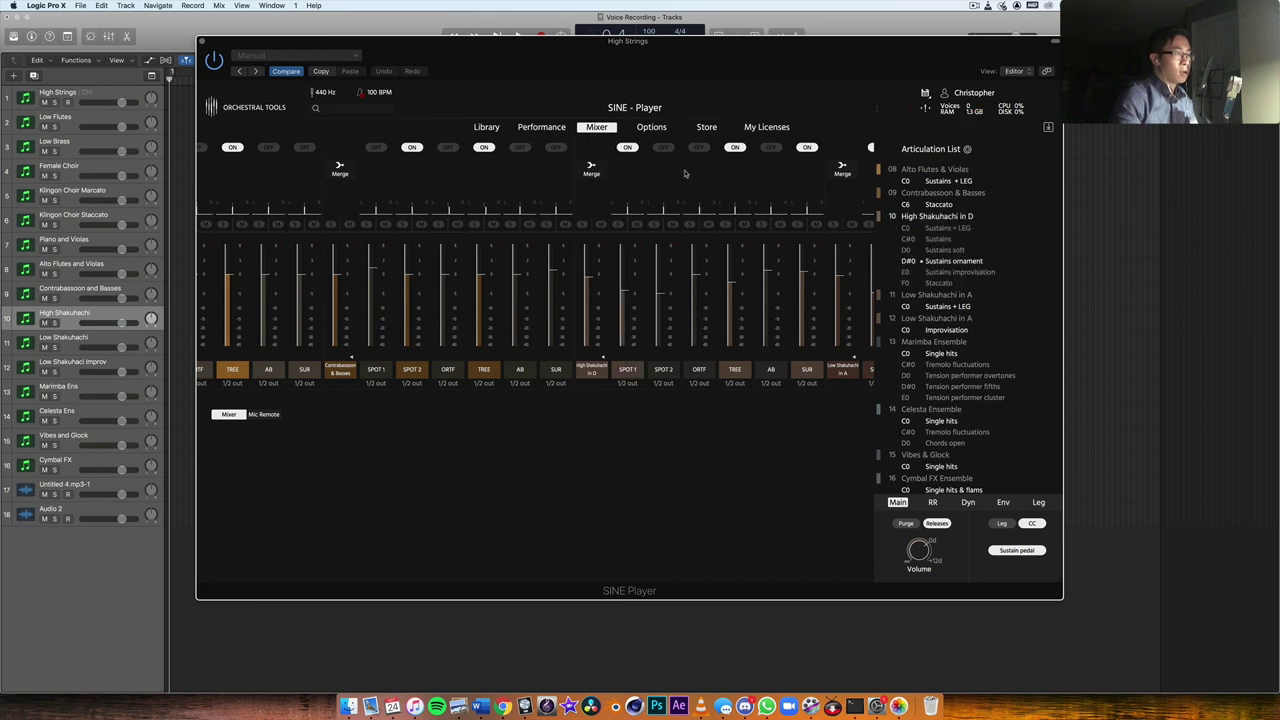
scroll(689, 183, right, 2)
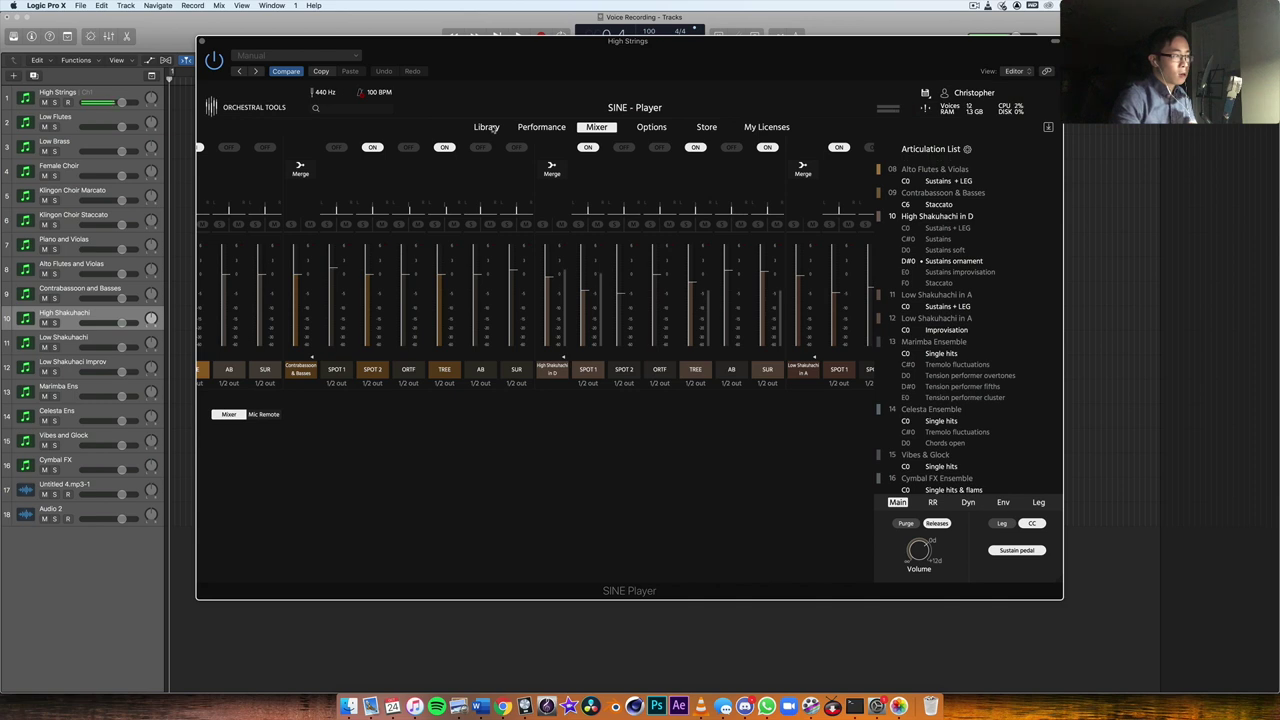
Return to the performance view and audition the High Shakuhachi in D's Sustains improvisation articulation.
click(489, 128)
click(538, 128)
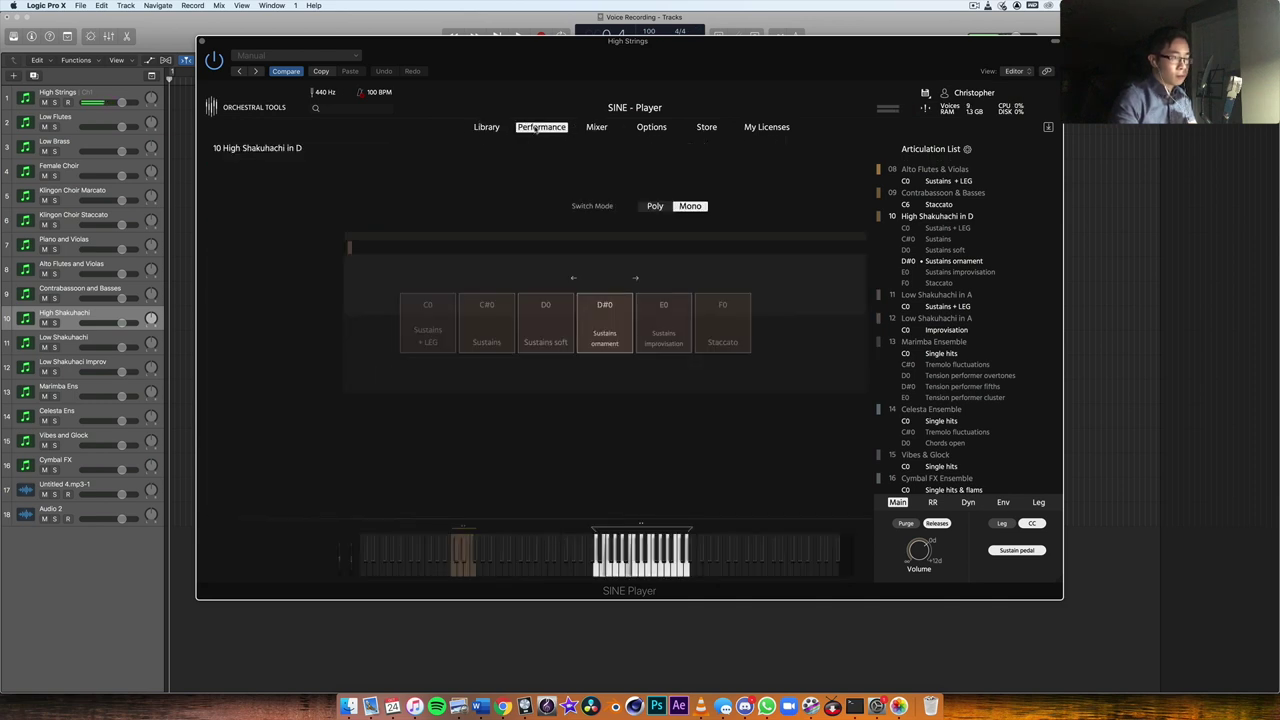
click(962, 272)
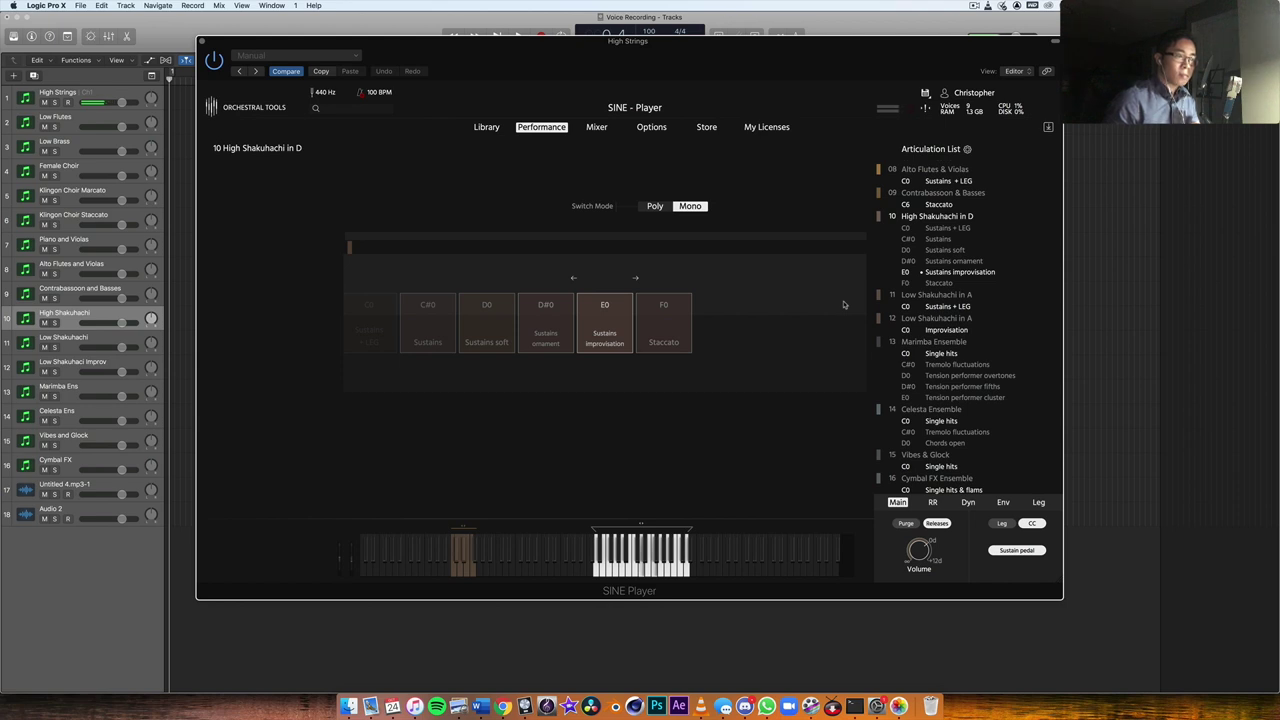
Switch to the Low Shakuhachi in A instrument and Low Shakuhachi track to audition Sustains + LEG, and set its legato volume to about -1.1 dB.
click(950, 295)
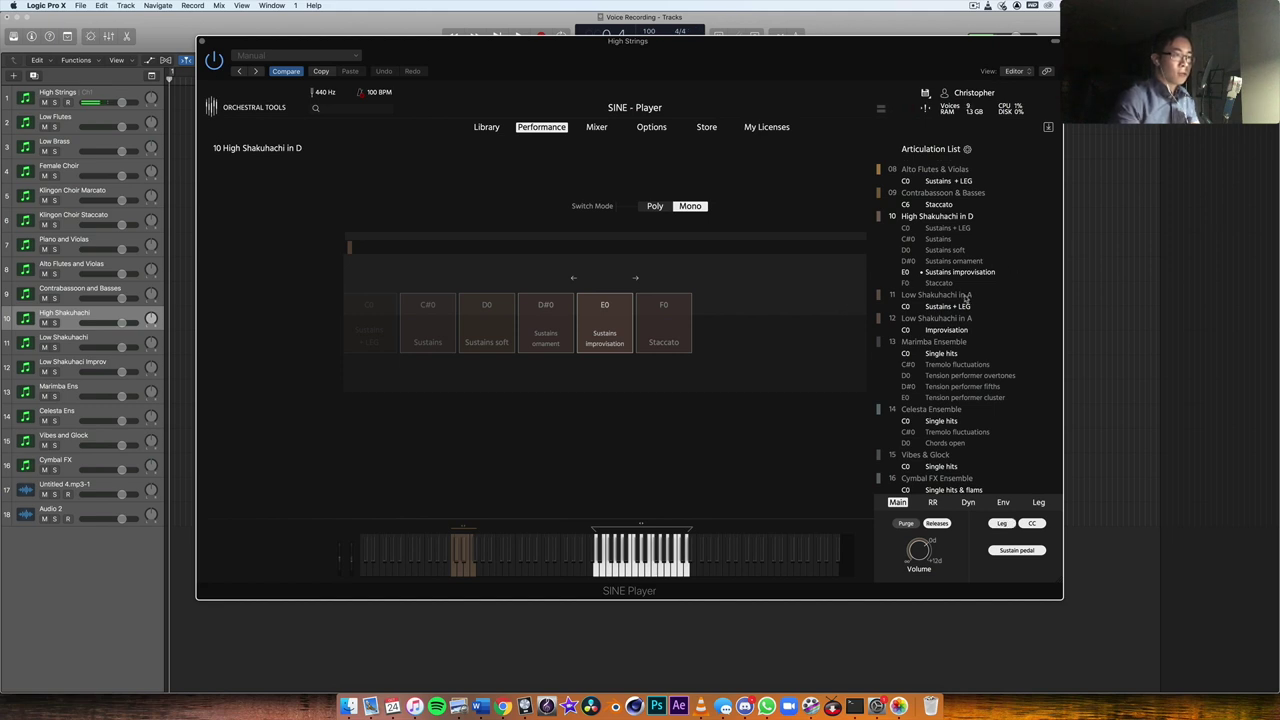
click(78, 343)
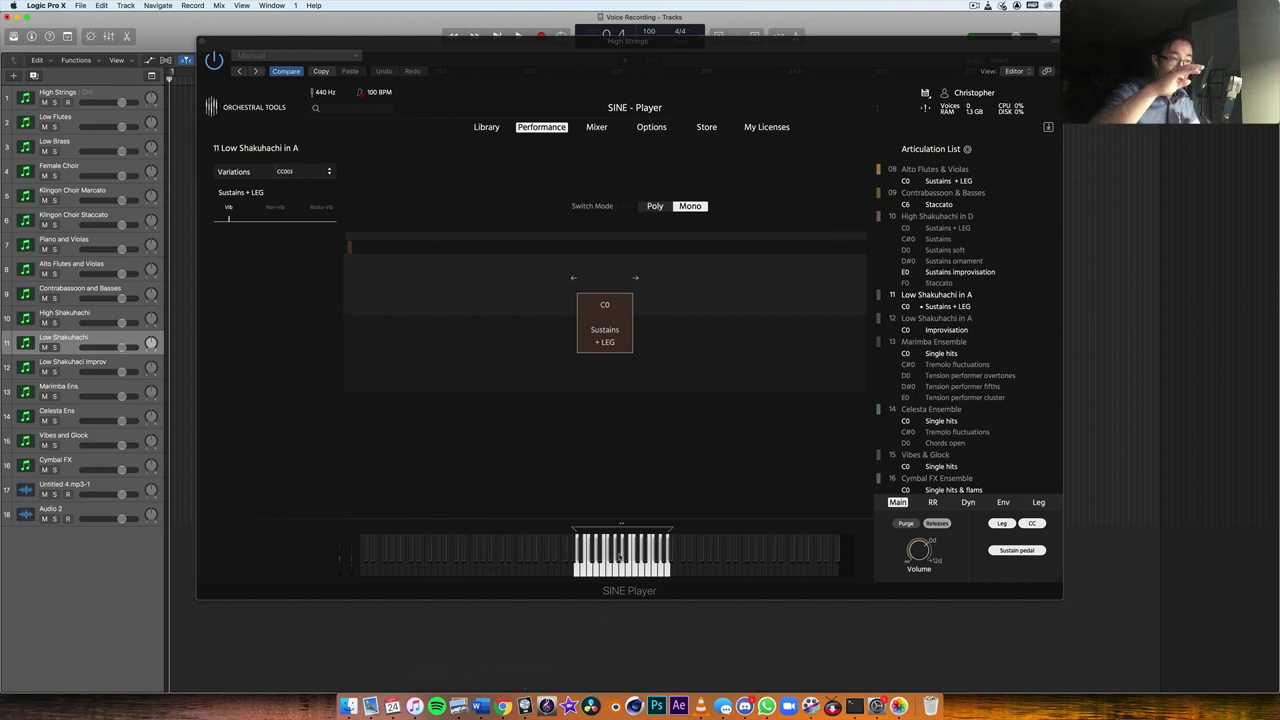
click(1040, 504)
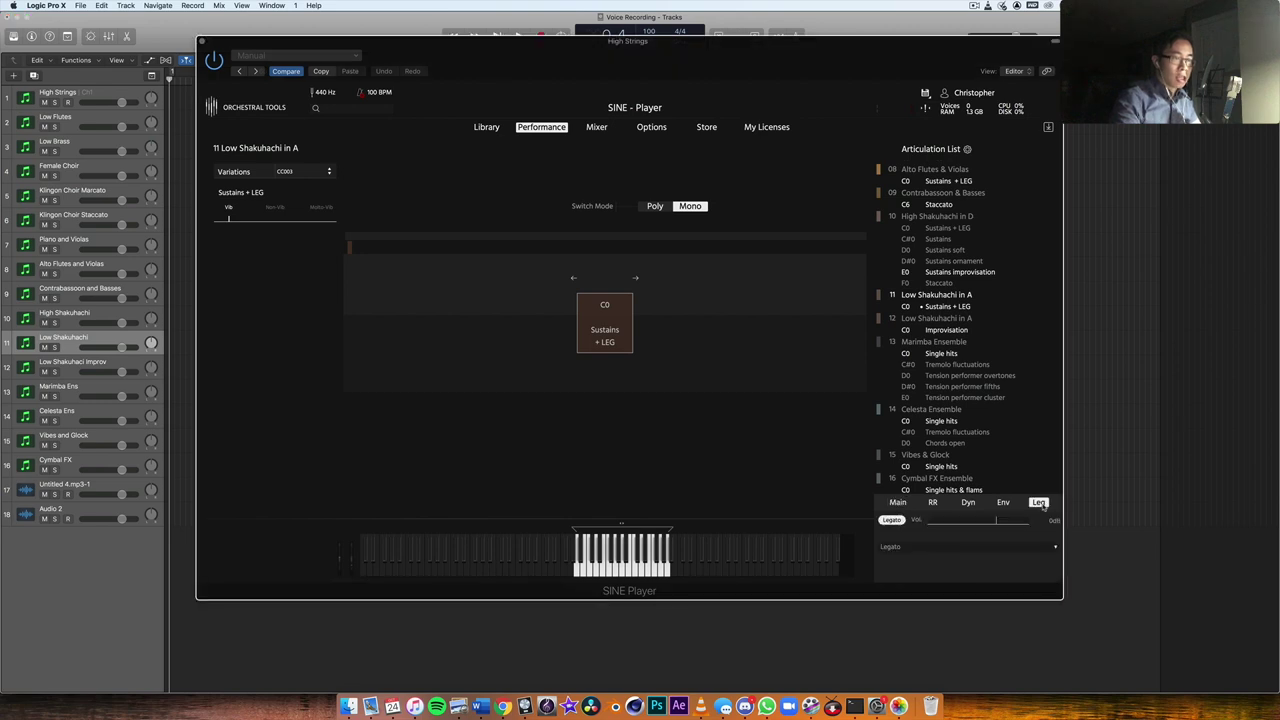
click(992, 522)
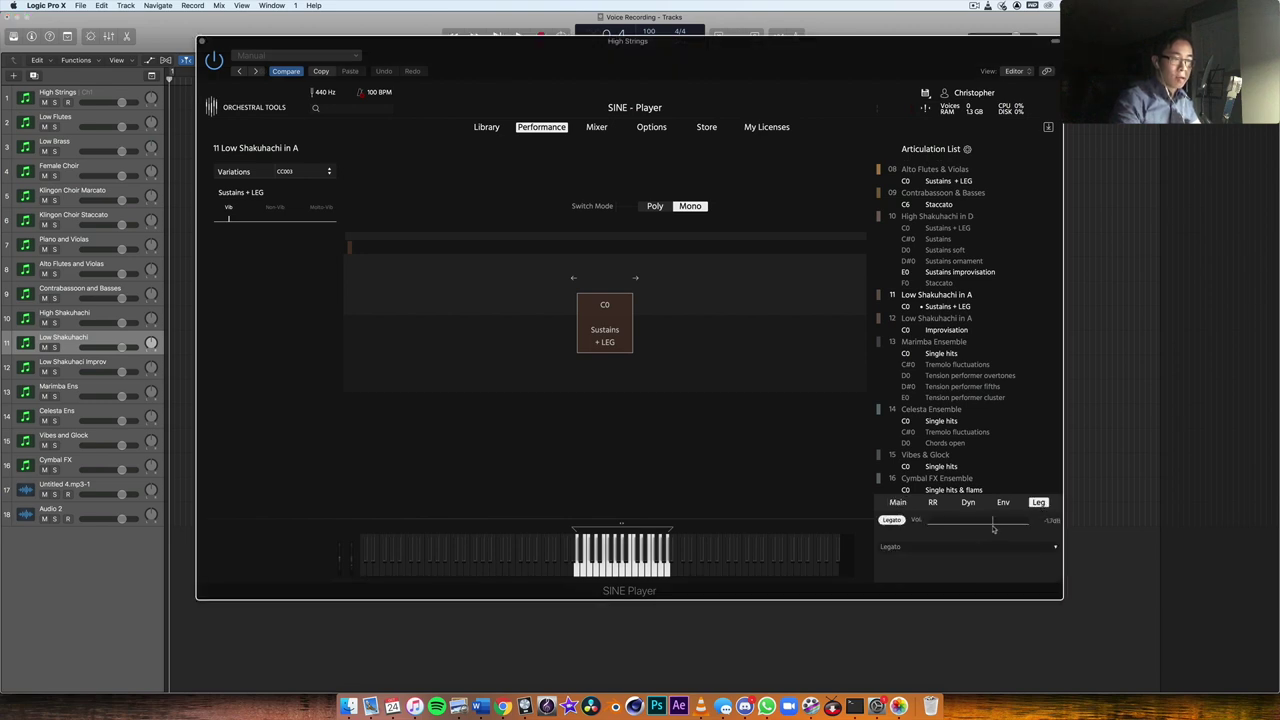
Check the Low Shakuhachi in A's available legato transition options and its round-robin settings.
click(913, 548)
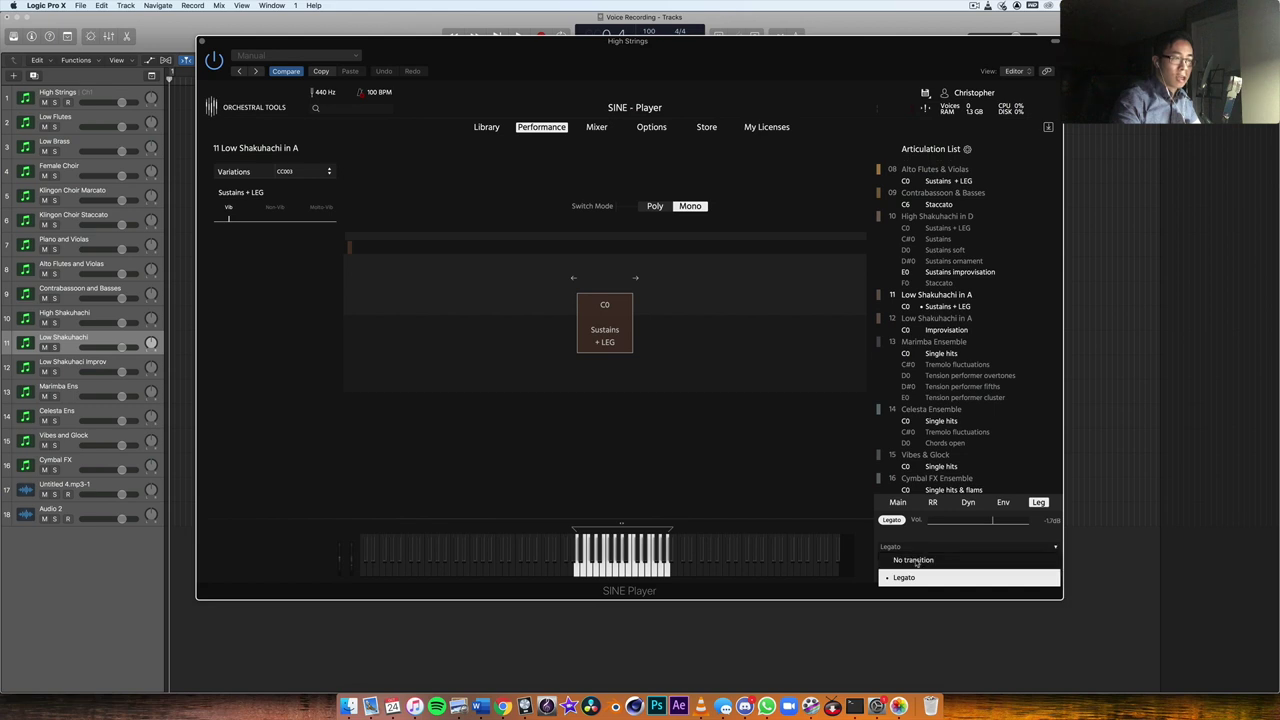
click(934, 543)
click(934, 503)
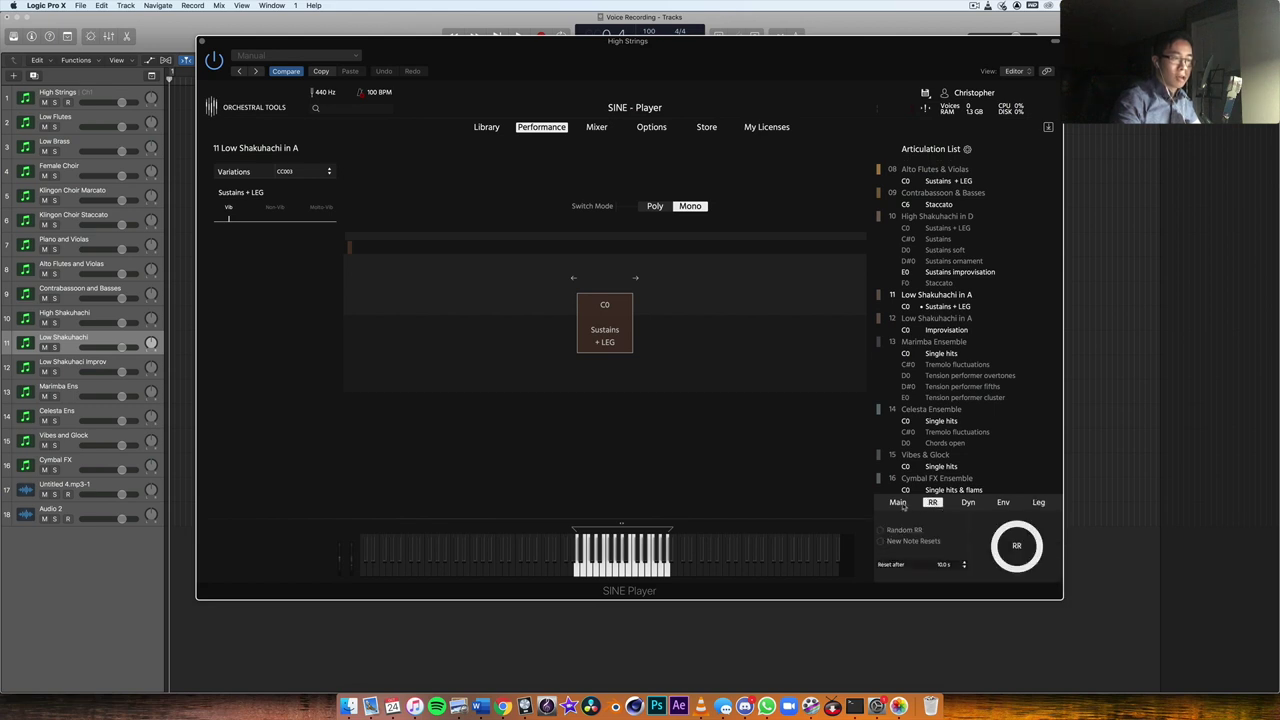
Return to the main articulation settings and switch to the second Low Shakuhachi in A and the improvisation track to audition Improvisation.
click(898, 502)
click(953, 320)
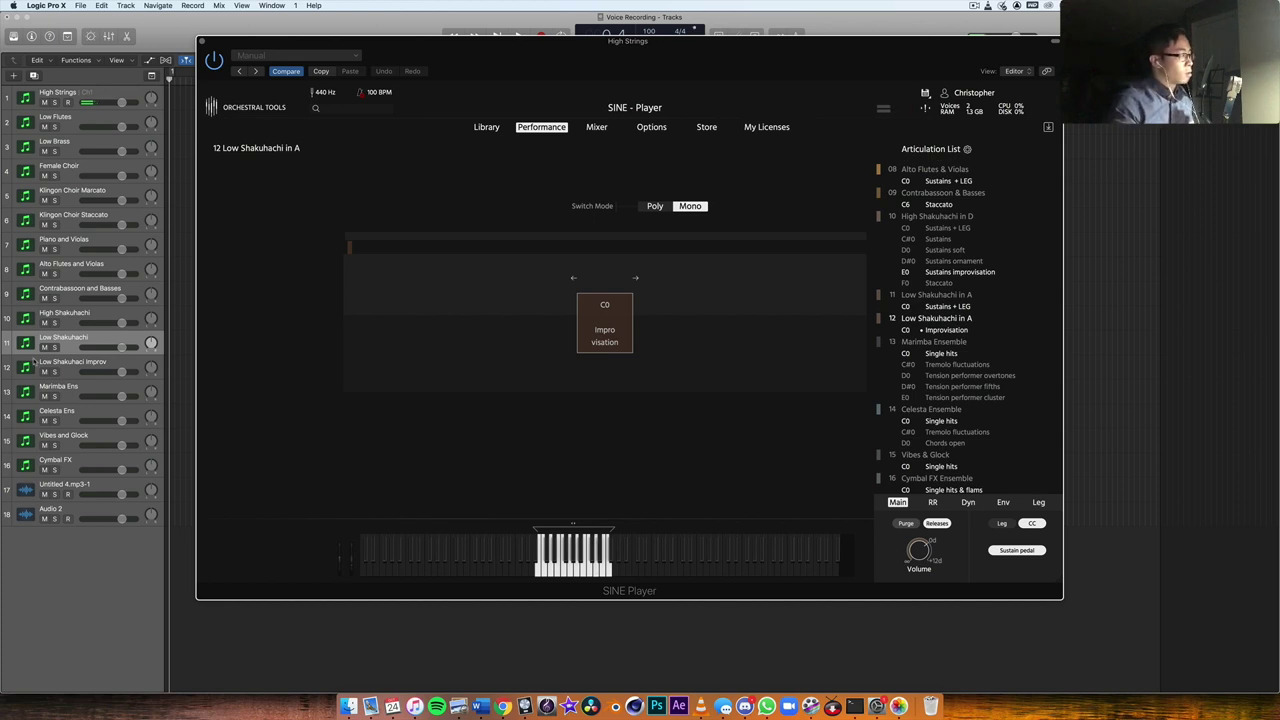
click(72, 367)
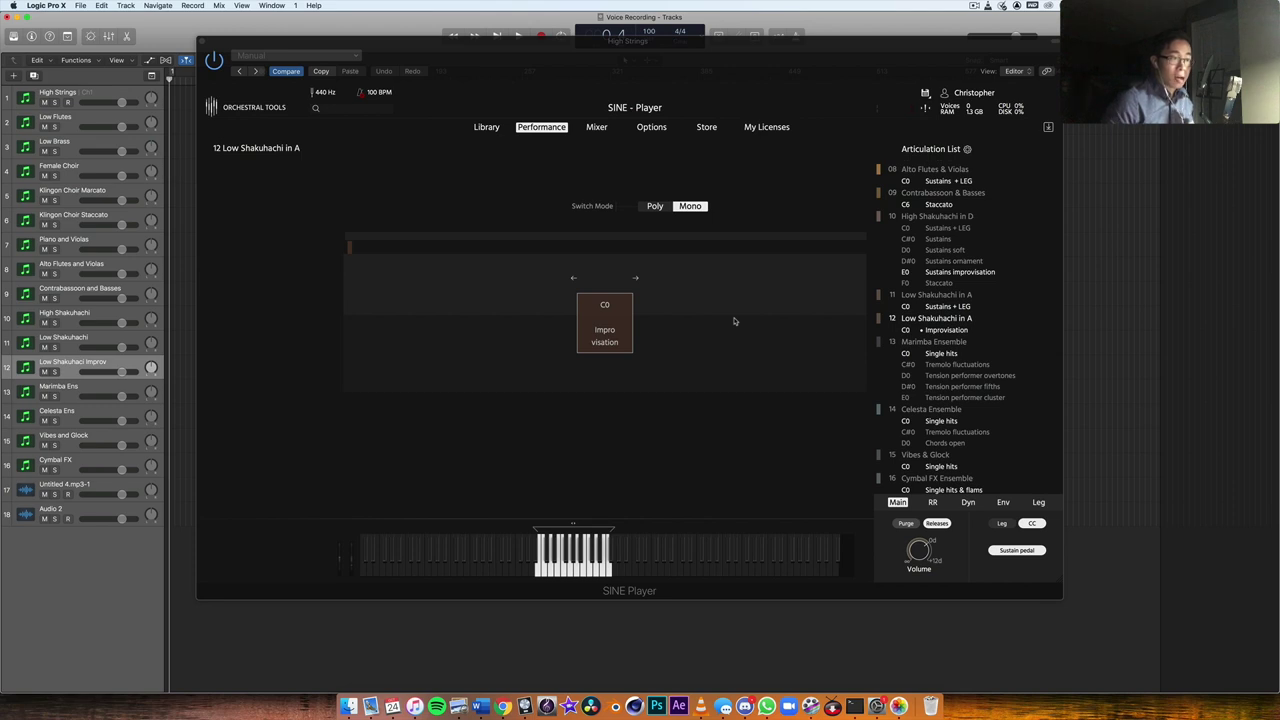
Switch to the Marimba Ensemble instrument and Marimba Ens track, and switch on the ensemble's SPOT microphone in the mixer.
click(938, 342)
click(72, 389)
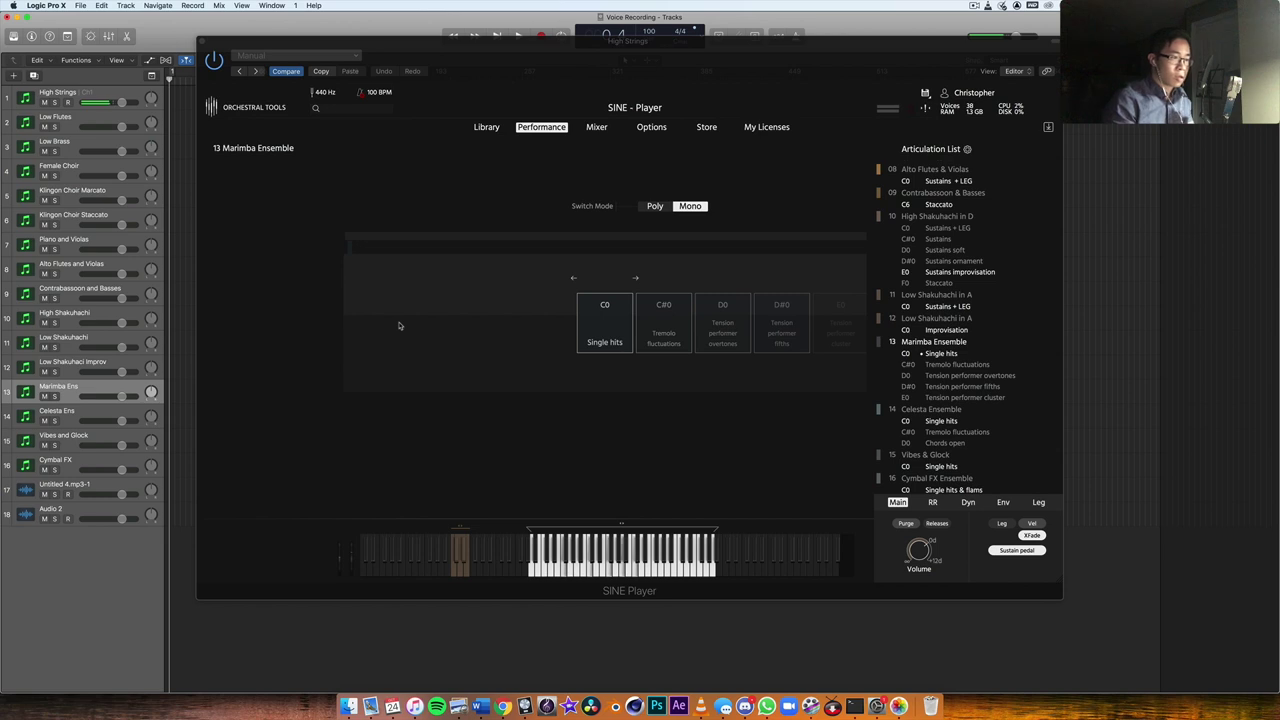
click(597, 127)
scroll(655, 268, right, 3)
scroll(655, 268, right, 5)
scroll(655, 268, right, 3)
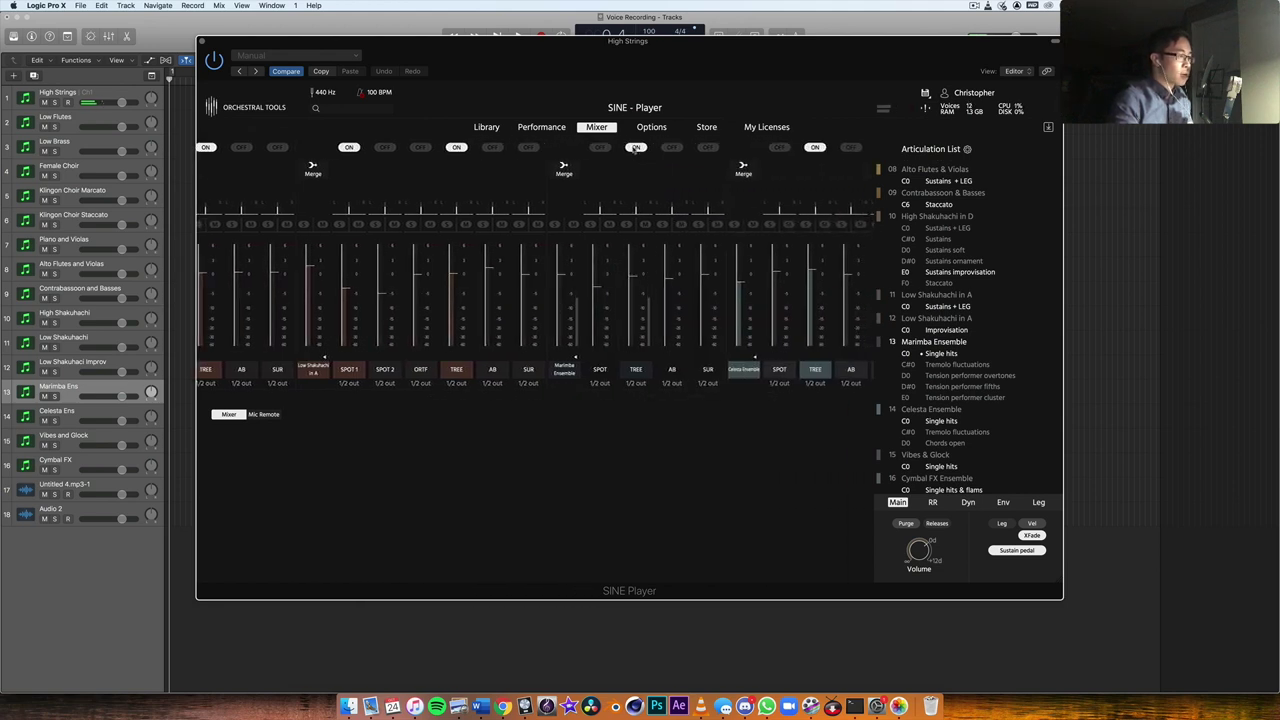
click(600, 147)
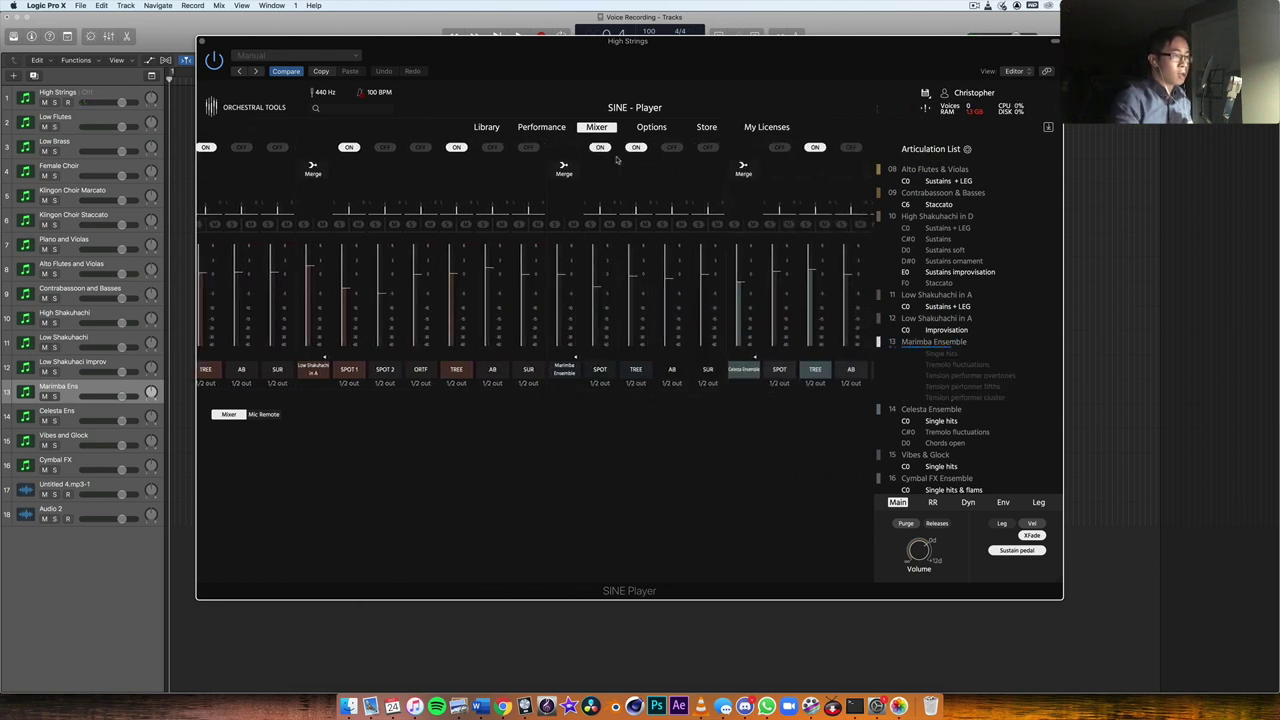
Audition the Marimba Ensemble's Single hits, Tremolo fluctuations and Tension performer overtones articulations in the performance view.
click(957, 341)
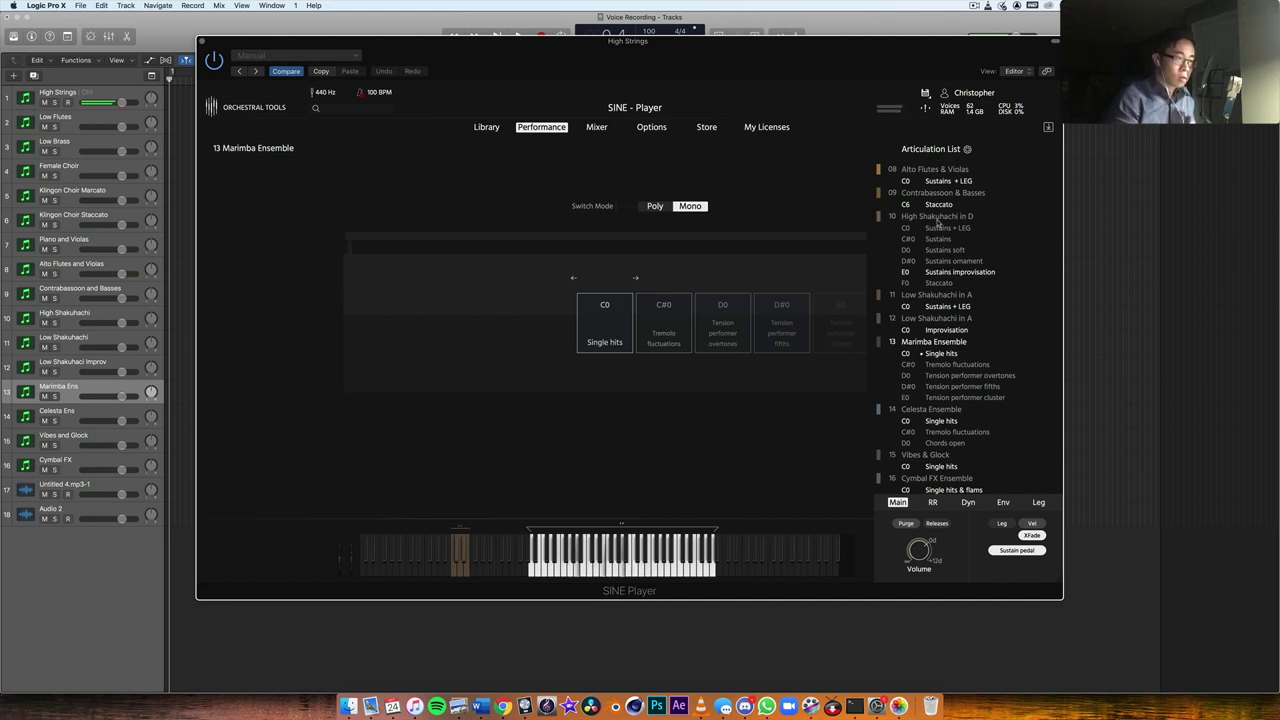
click(968, 365)
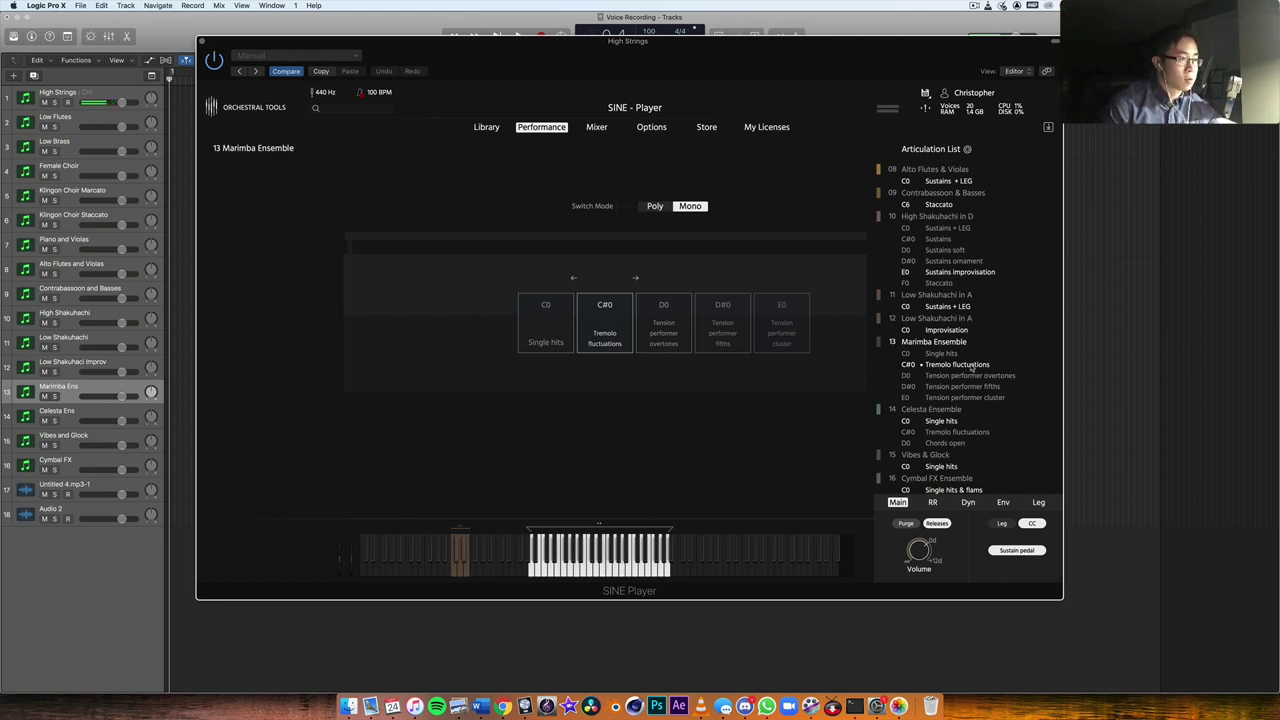
click(974, 376)
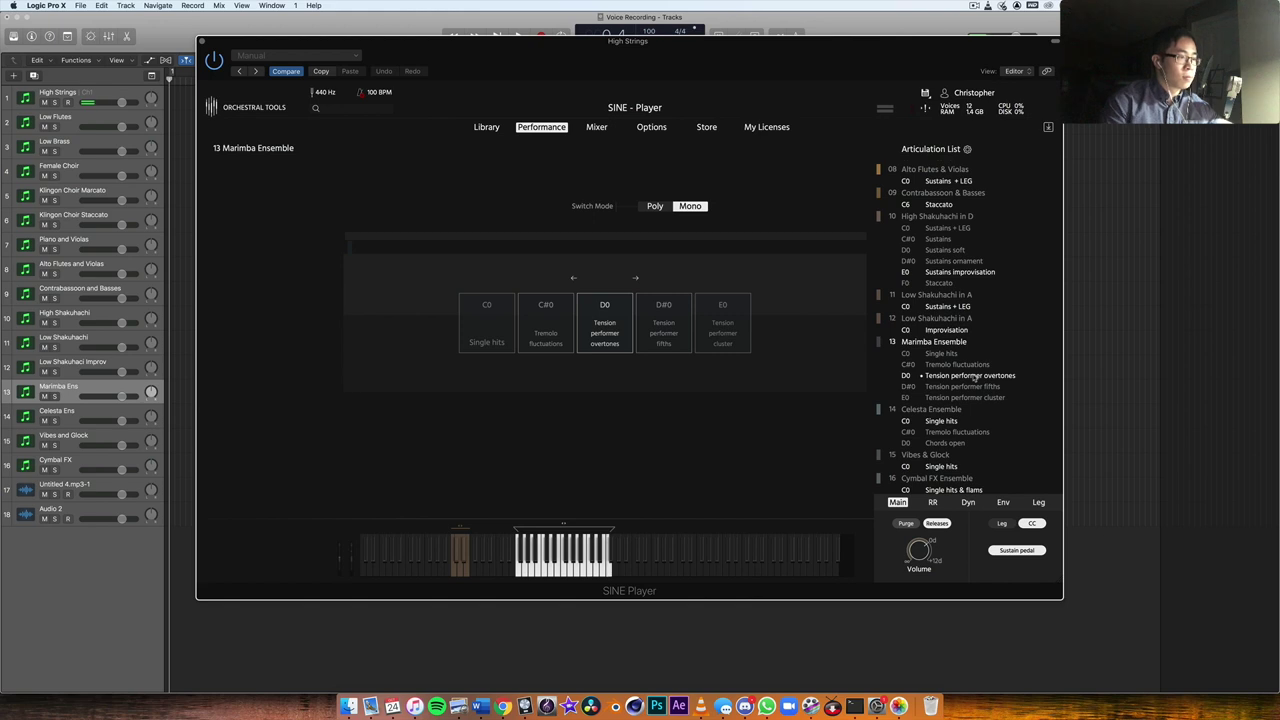
Switch to the Celesta Ens track and Celesta Ensemble instrument to audition Single hits, Tremolo fluctuations and Chords open.
click(73, 410)
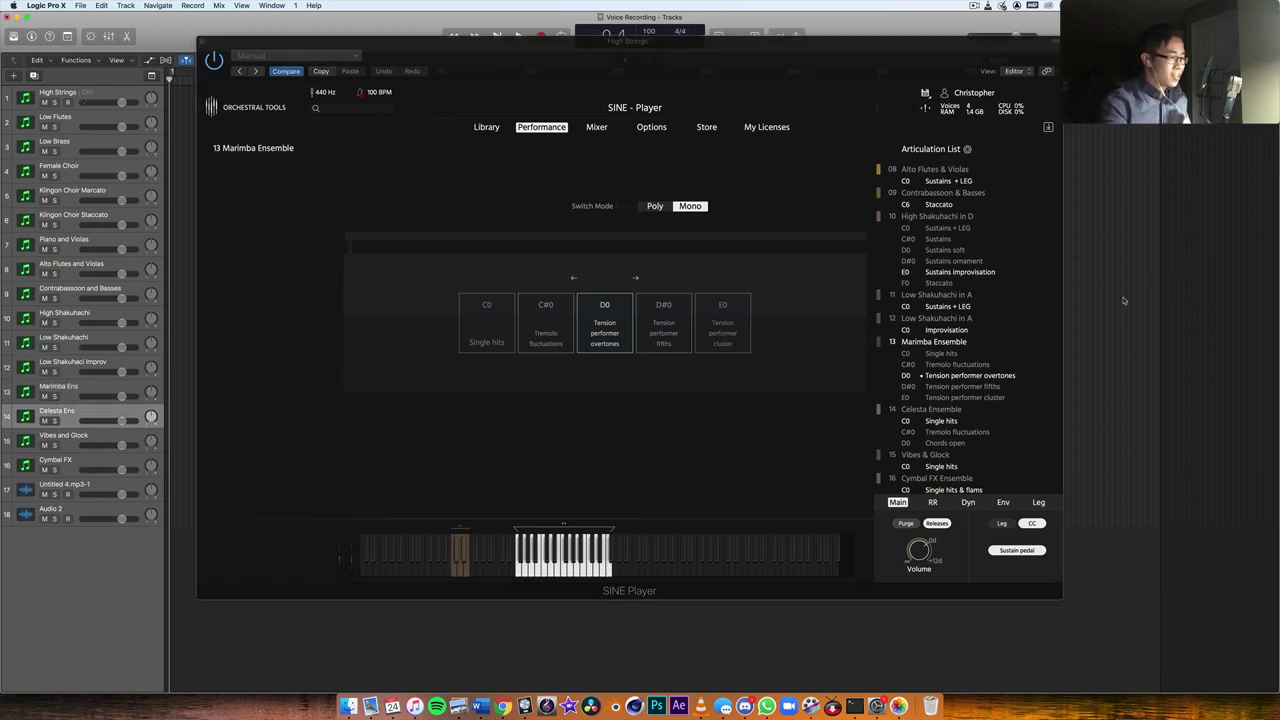
scroll(940, 390, down, 1)
click(939, 388)
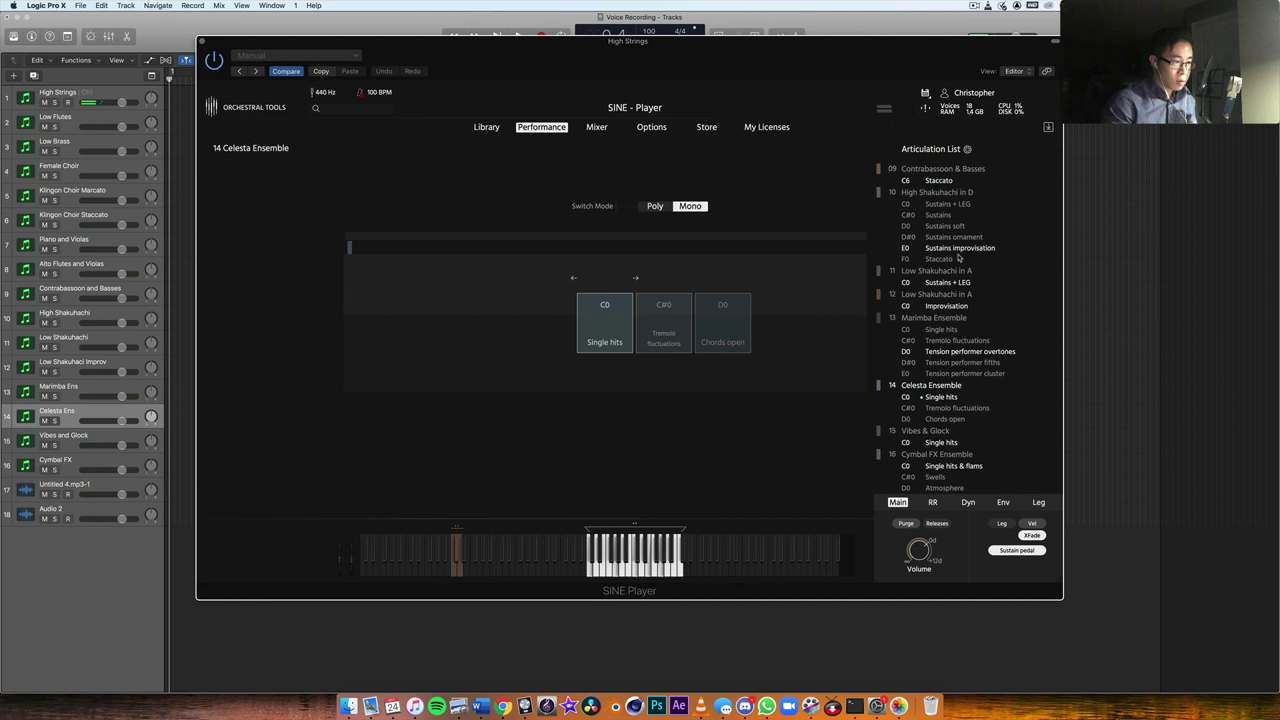
click(970, 412)
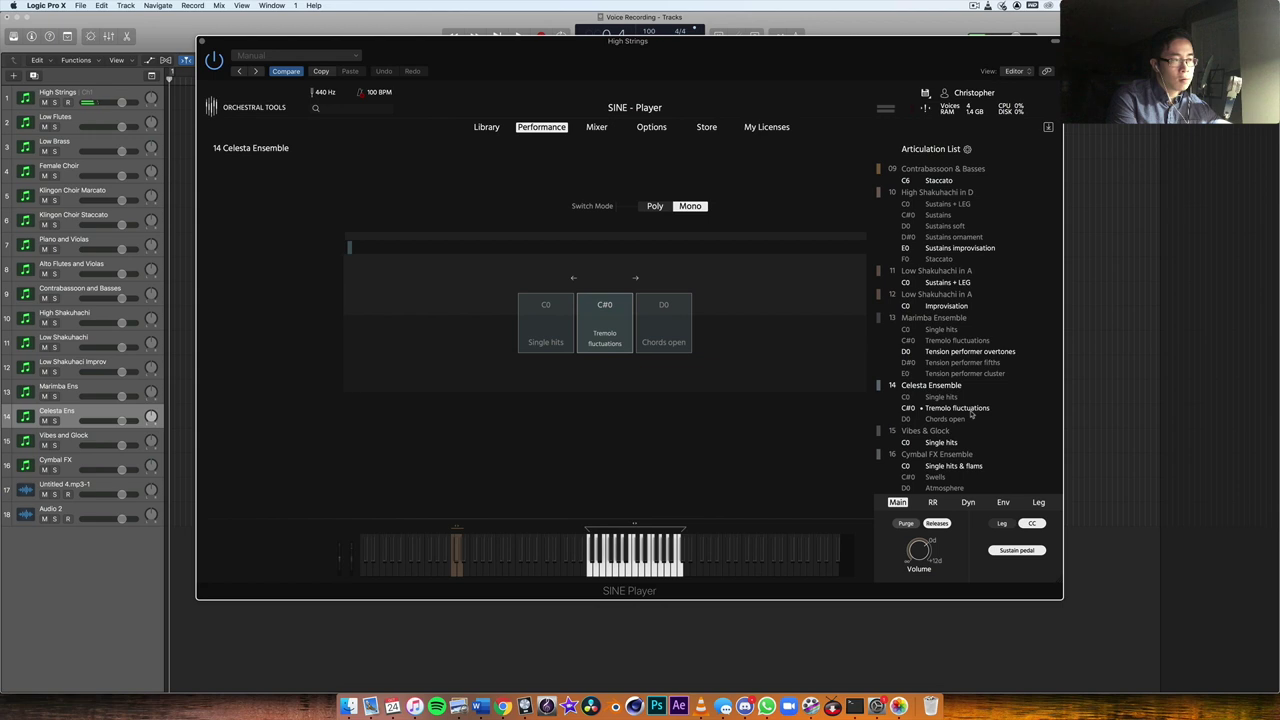
click(958, 420)
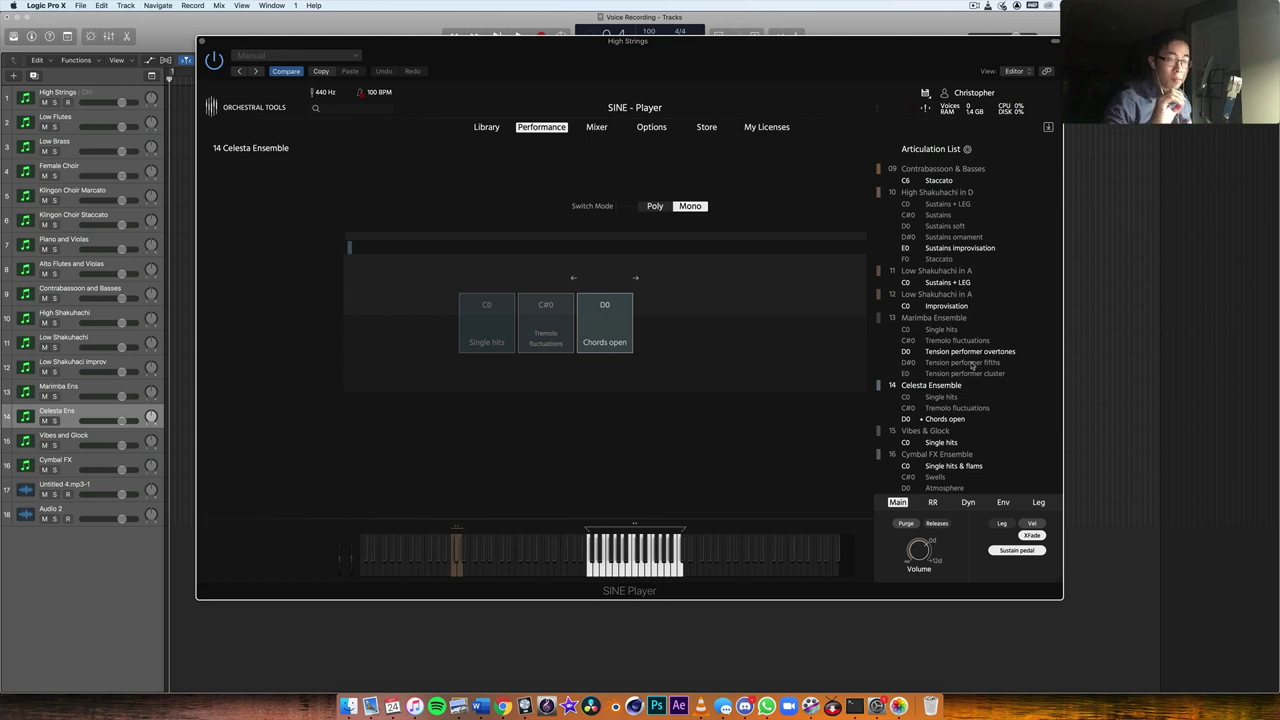
Switch to Vibes & Glock to audition Single hits, and use its SPOT 1 microphone instead of TREE in the mixer.
scroll(971, 366, up, 2)
scroll(971, 366, down, 2)
click(936, 434)
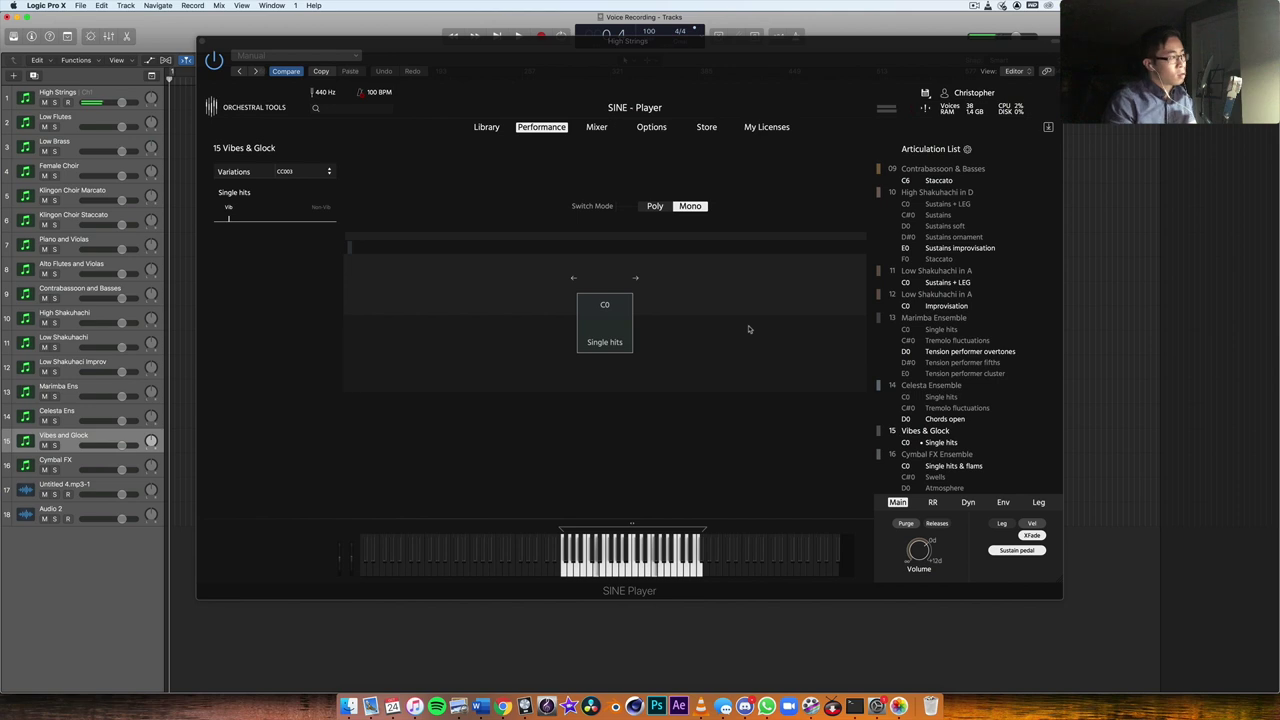
click(600, 128)
scroll(675, 197, right, 10)
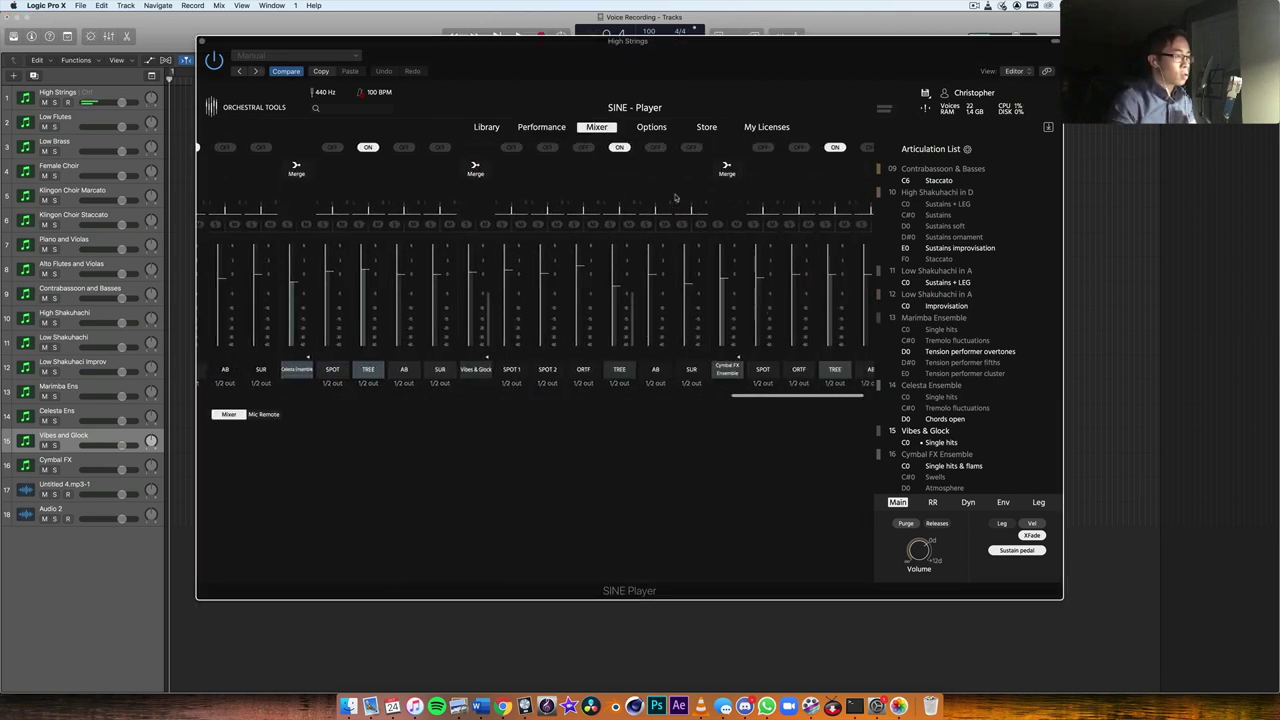
click(512, 147)
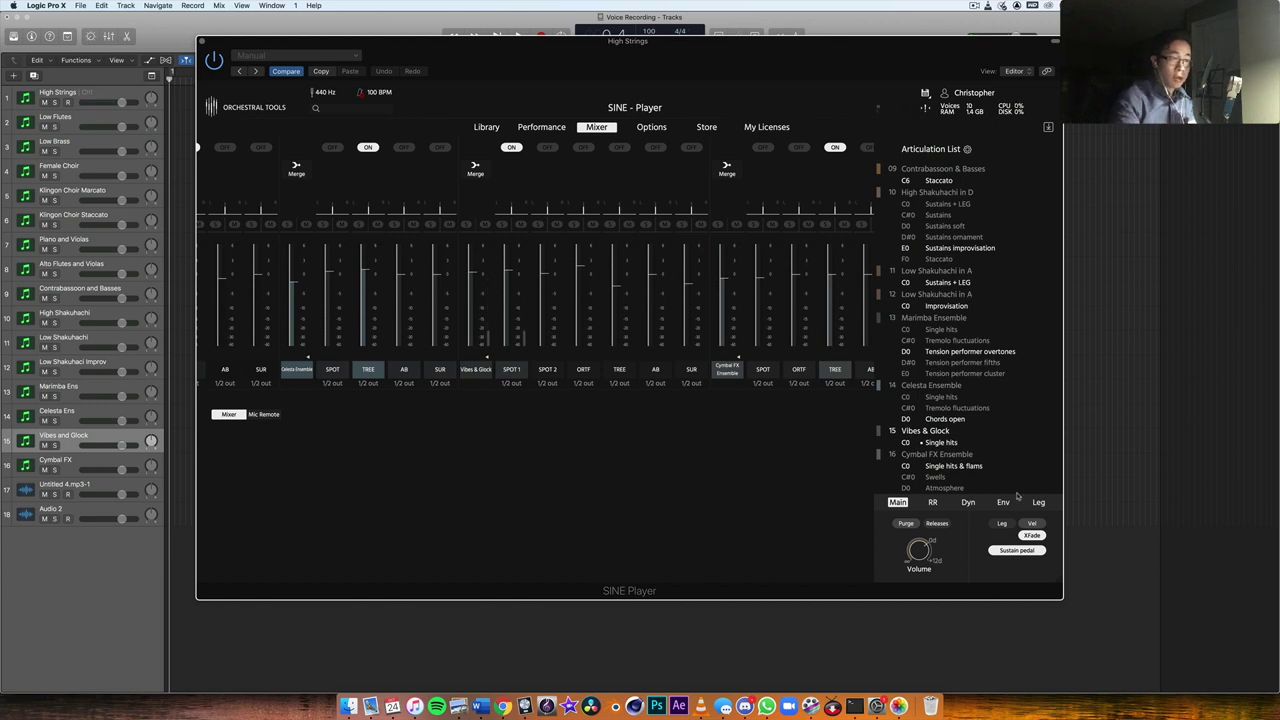
Switch to the Cymbal FX Ensemble instrument and Cymbal FX track to audition Single hits & flams, Swells and Atmosphere in the performance view.
click(955, 455)
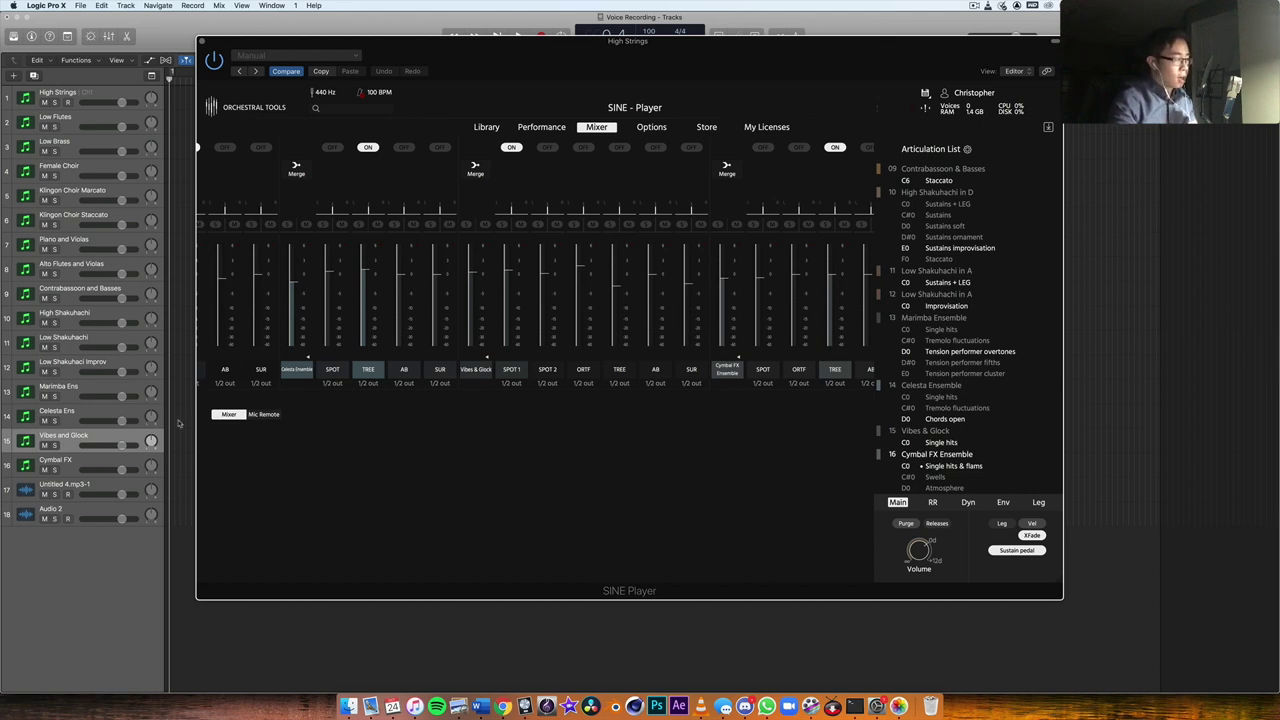
click(72, 462)
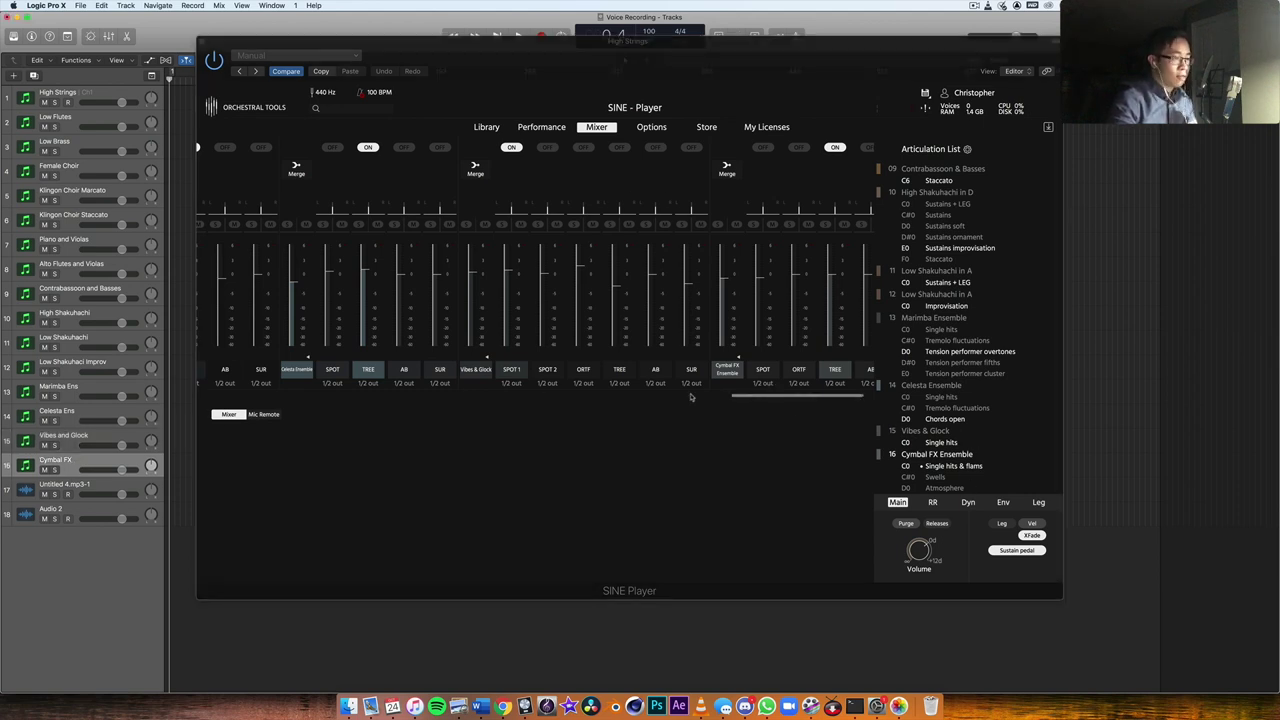
click(541, 128)
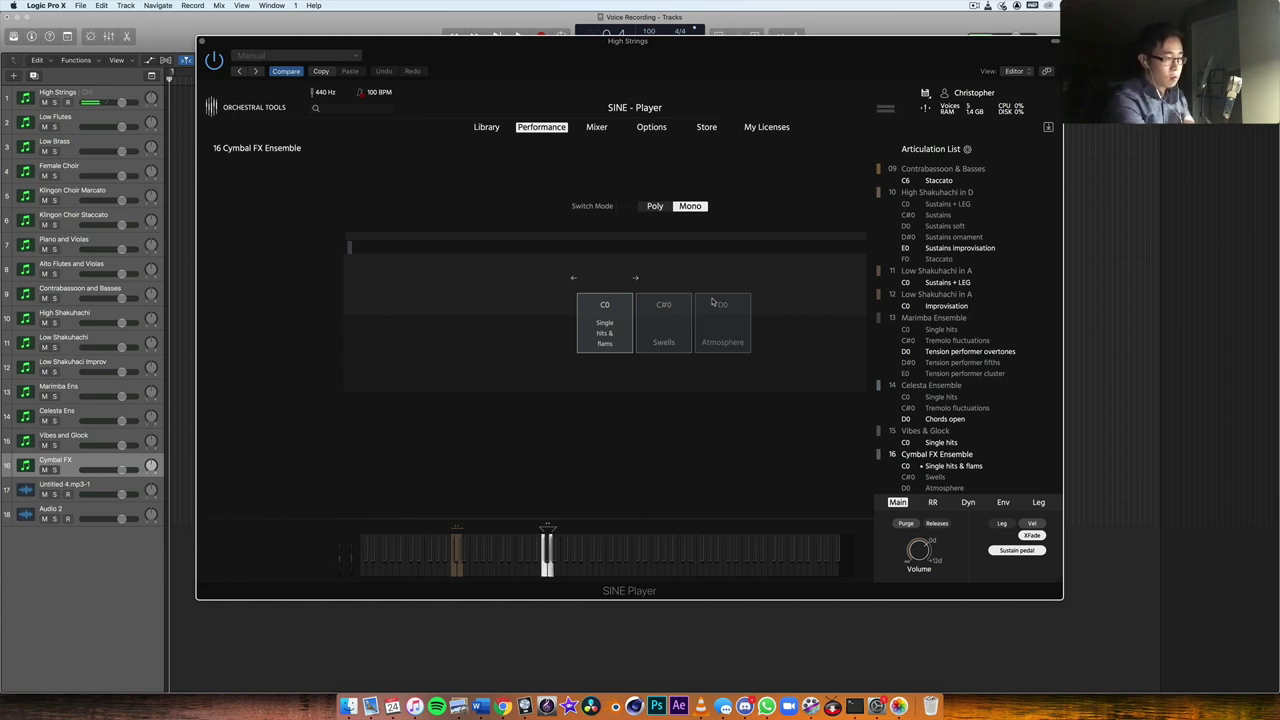
click(689, 317)
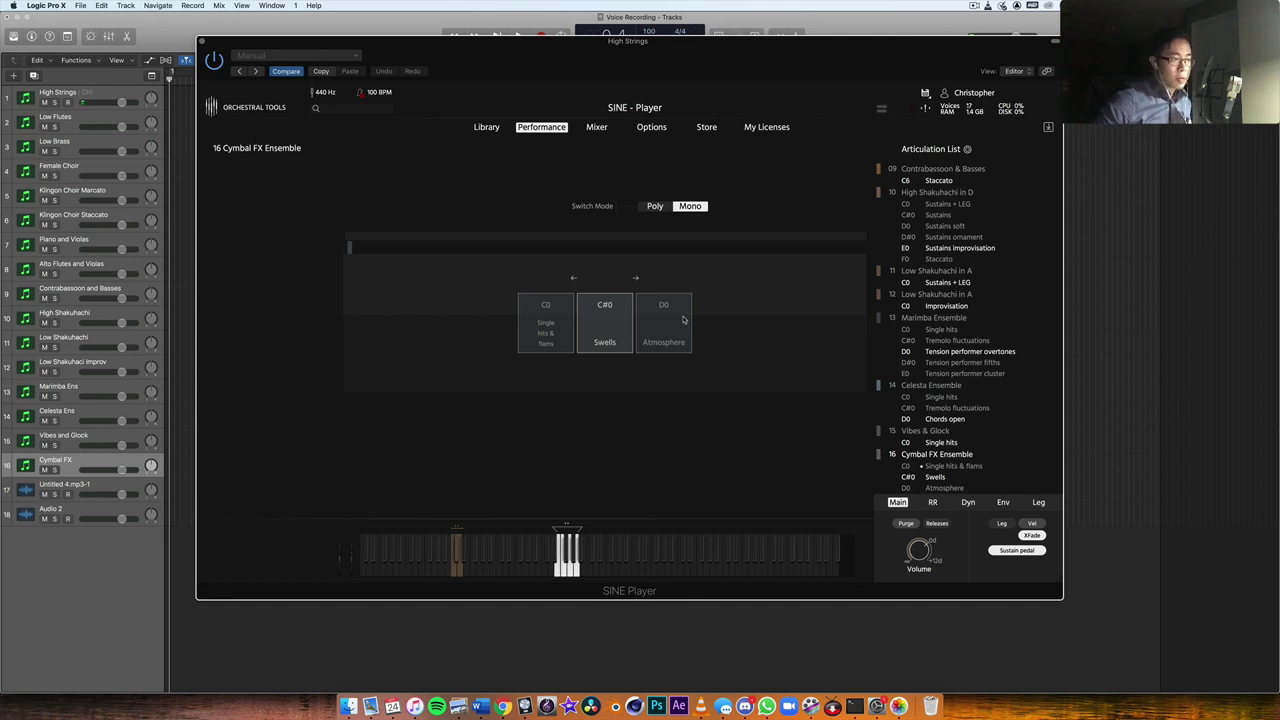
click(944, 487)
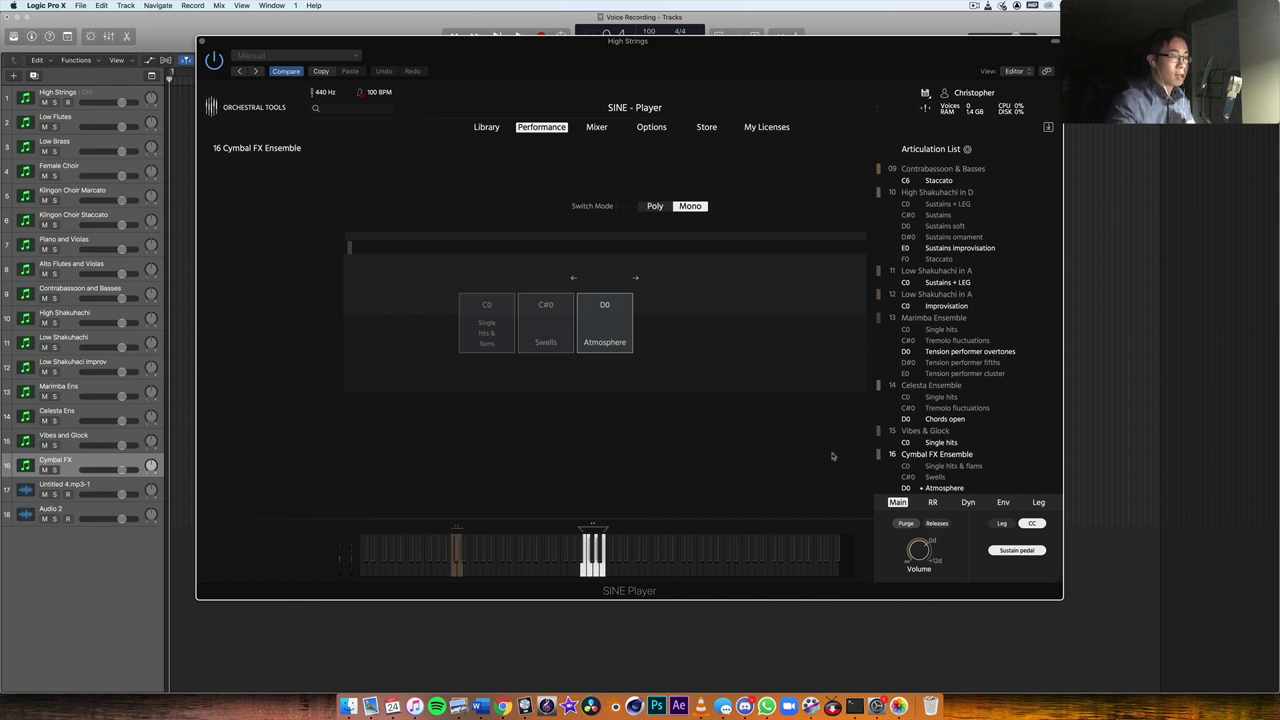
Revisit the mixer's microphone channels and the Modus - Jeff Russo library's instrument folders.
scroll(958, 351, up, 10)
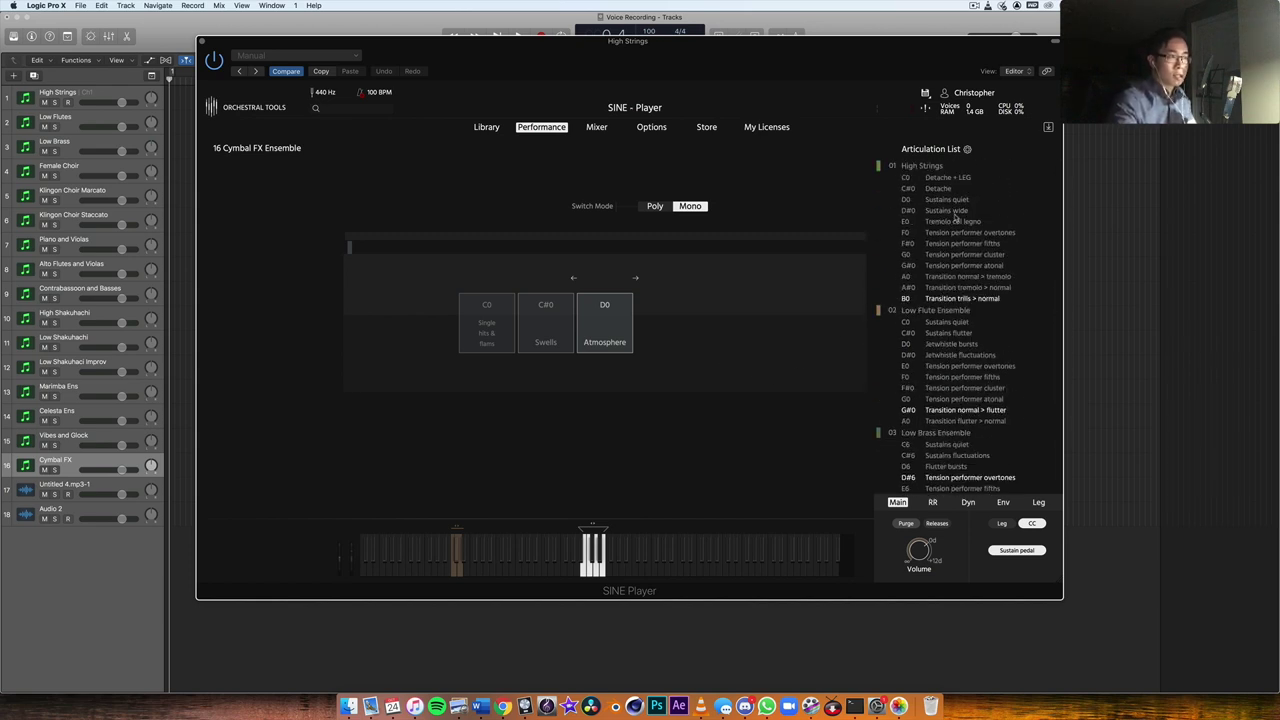
click(598, 129)
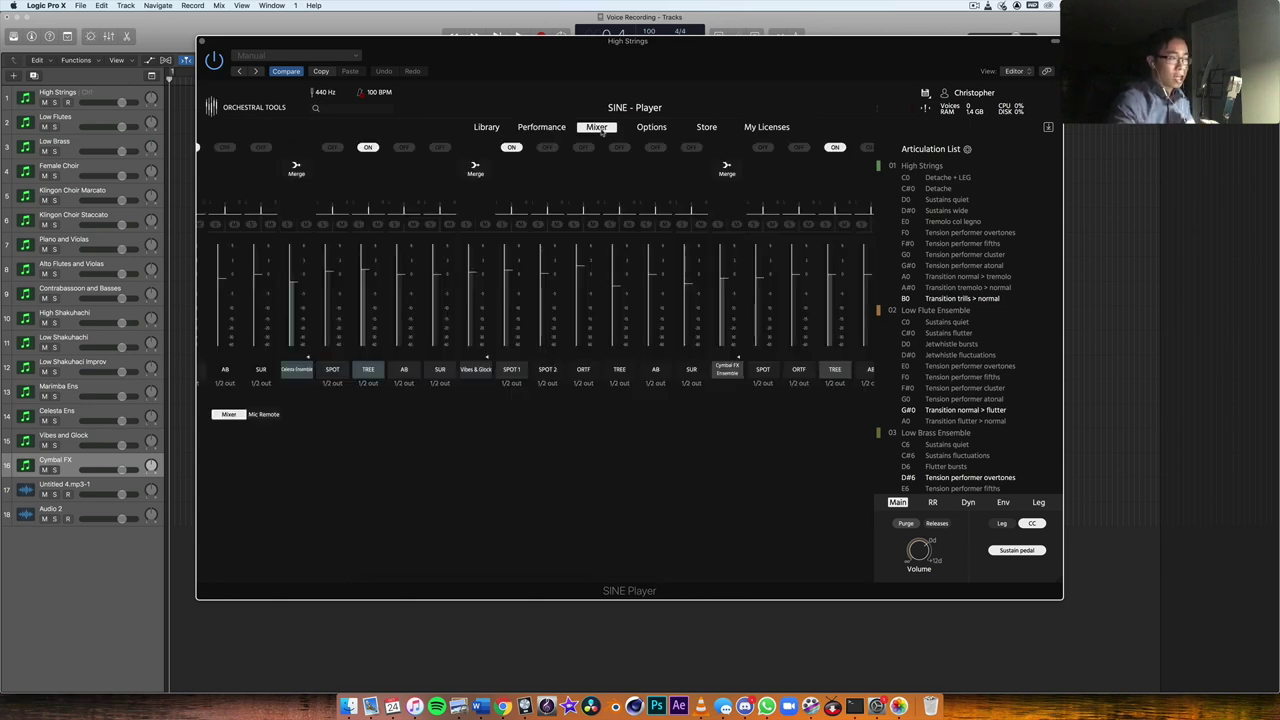
click(495, 131)
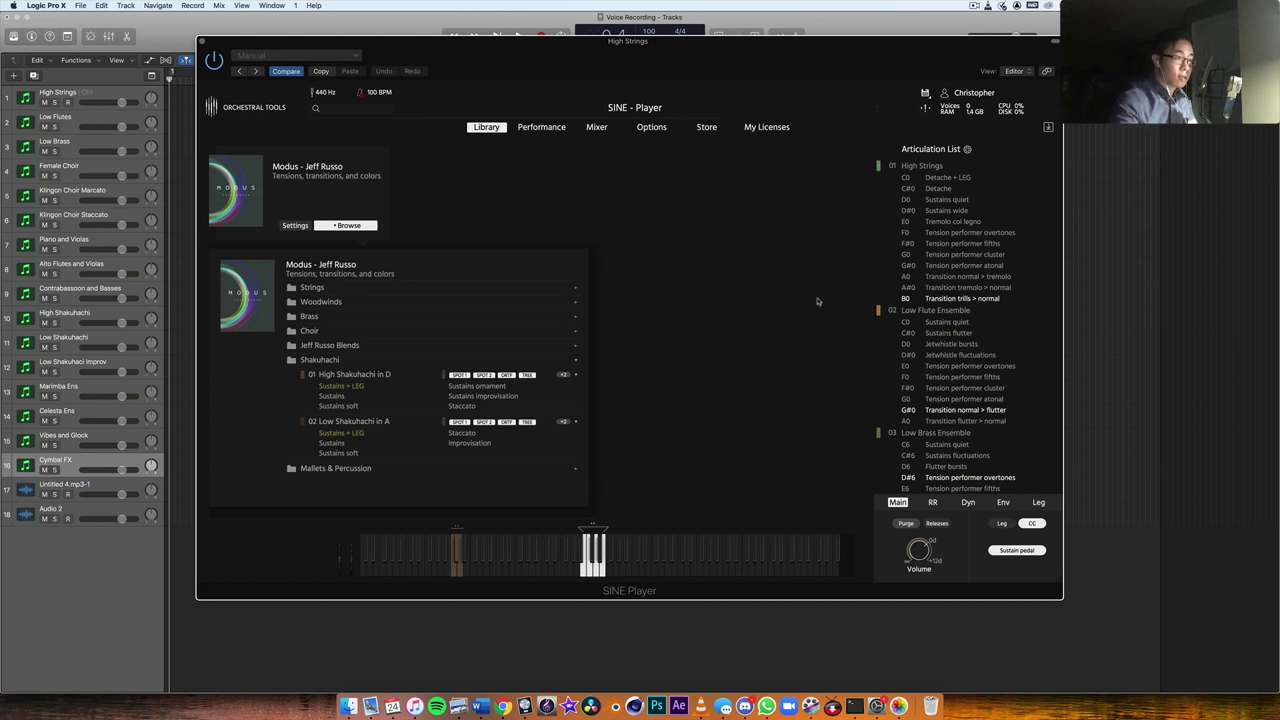
Review the complete articulation list, from High Strings through Cymbal FX Ensemble, with attention to the tension and transition articulations.
scroll(997, 358, down, 10)
scroll(998, 359, up, 10)
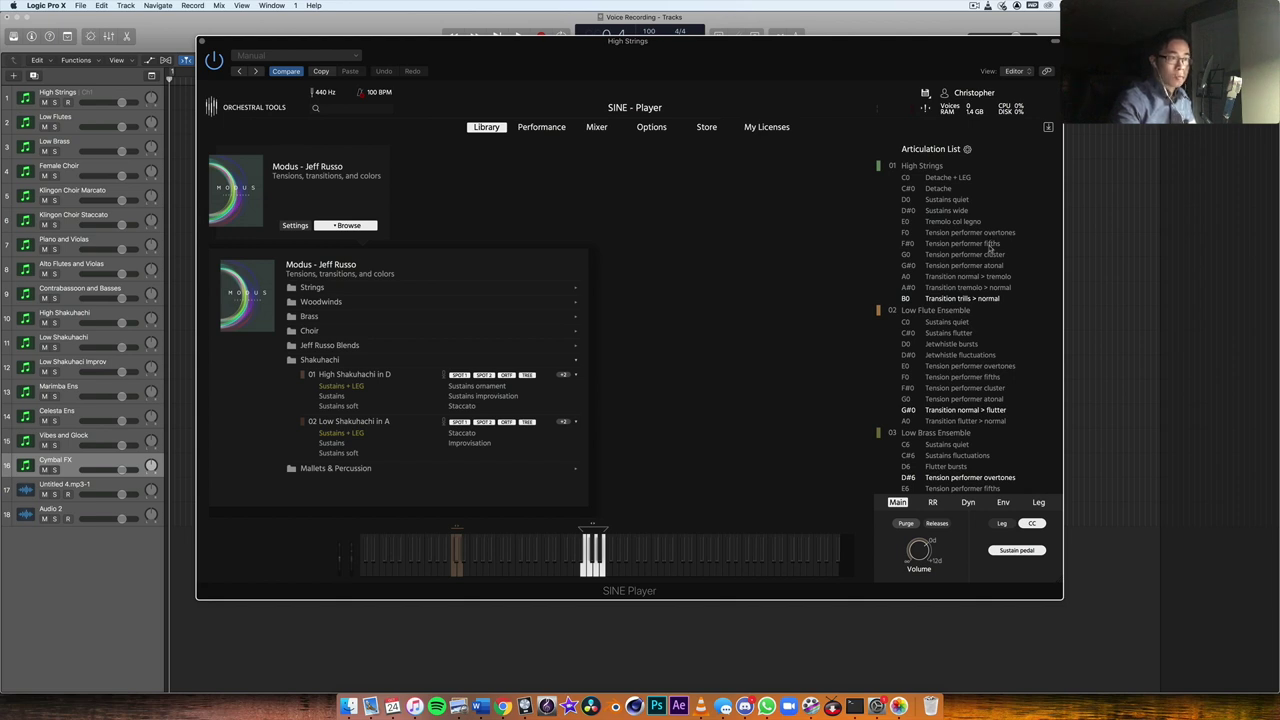
scroll(992, 248, down, 3)
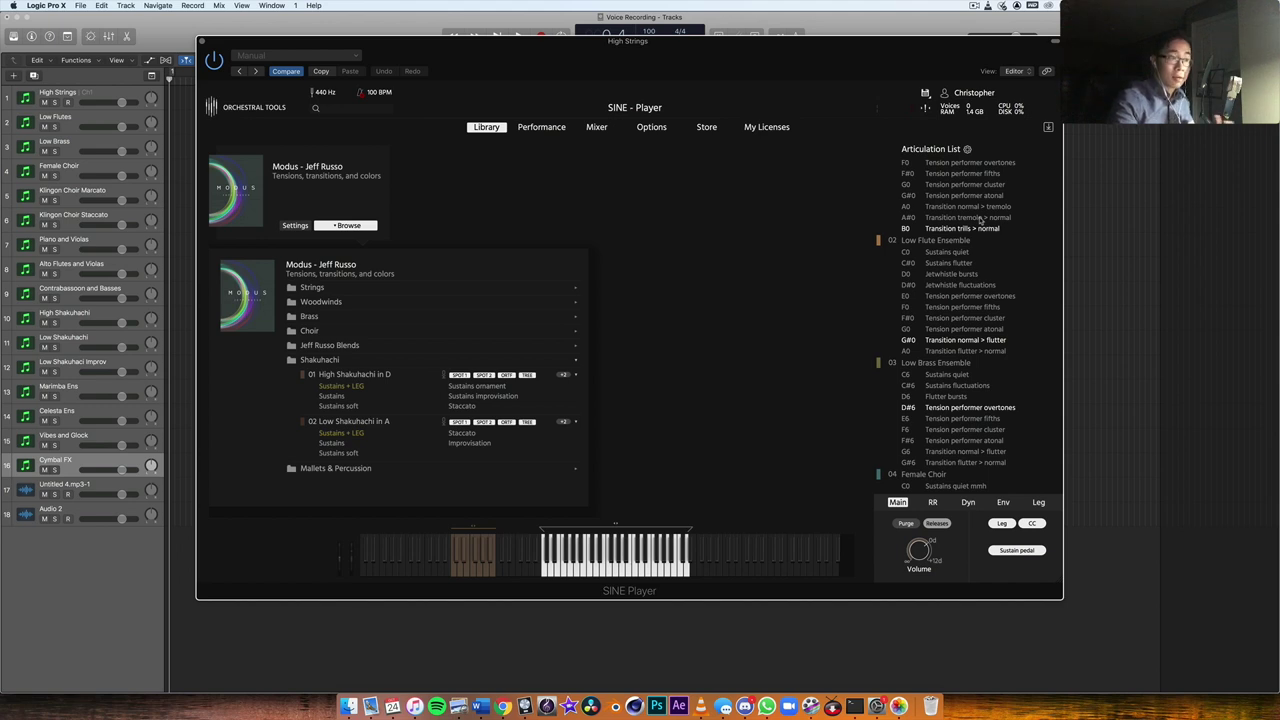
scroll(978, 220, down, 4)
scroll(972, 222, up, 3)
scroll(971, 224, down, 6)
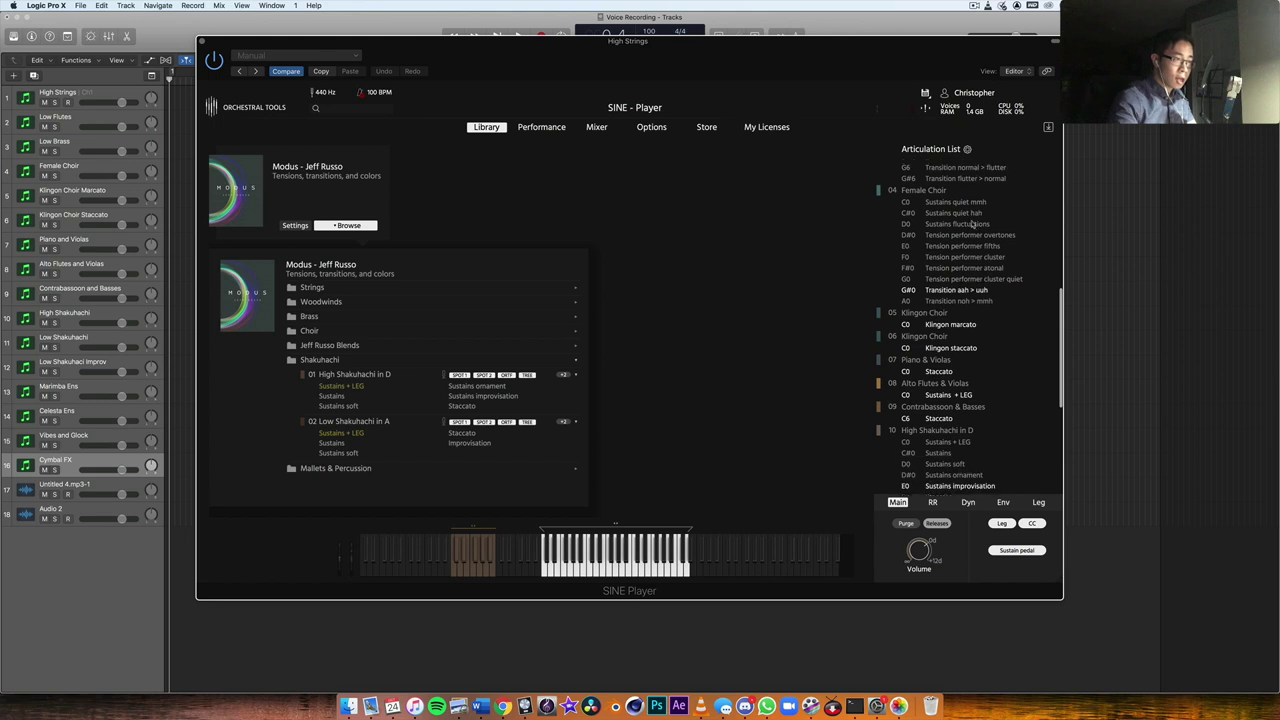
scroll(971, 224, down, 3)
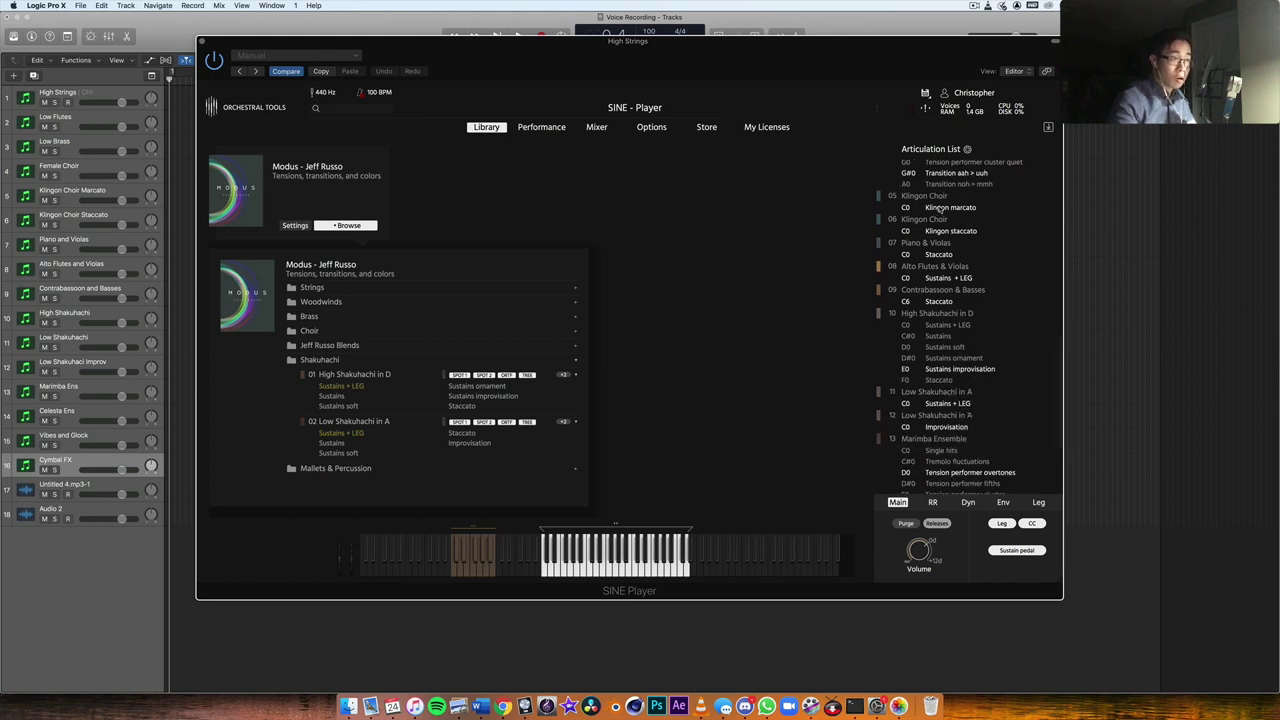
scroll(971, 234, up, 3)
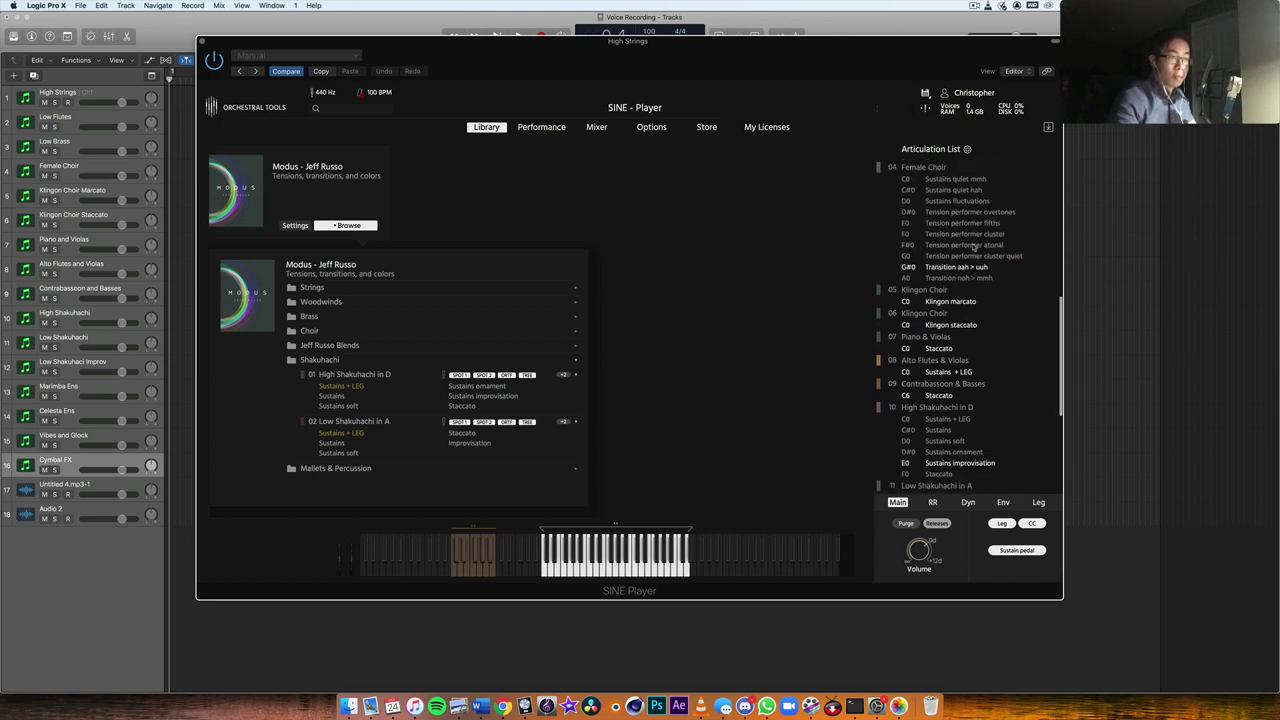
scroll(973, 245, down, 4)
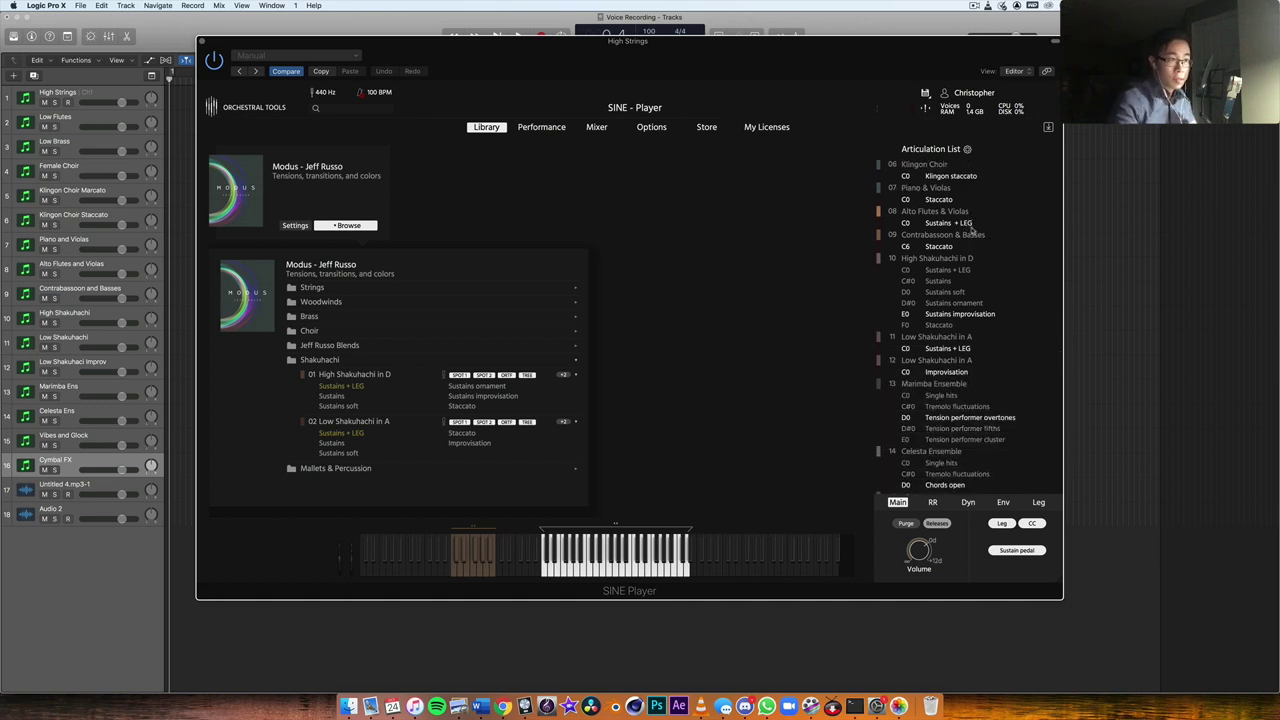
scroll(972, 229, down, 2)
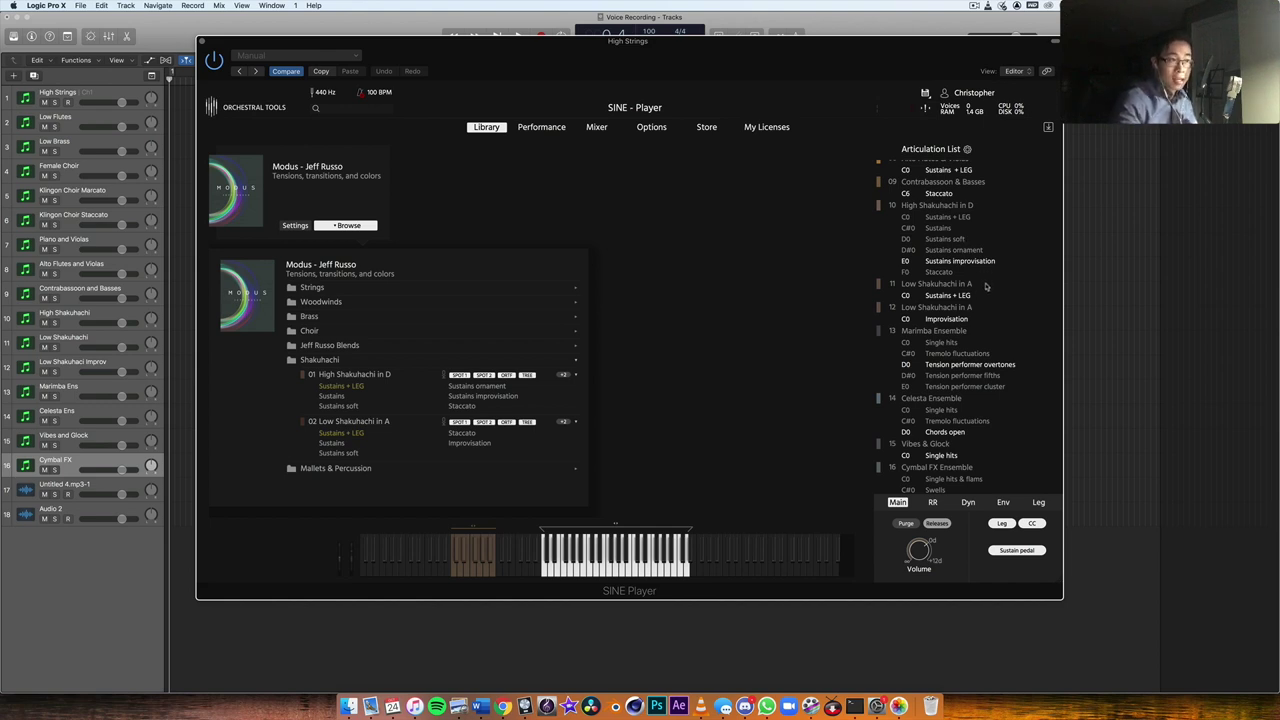
scroll(985, 272, down, 1)
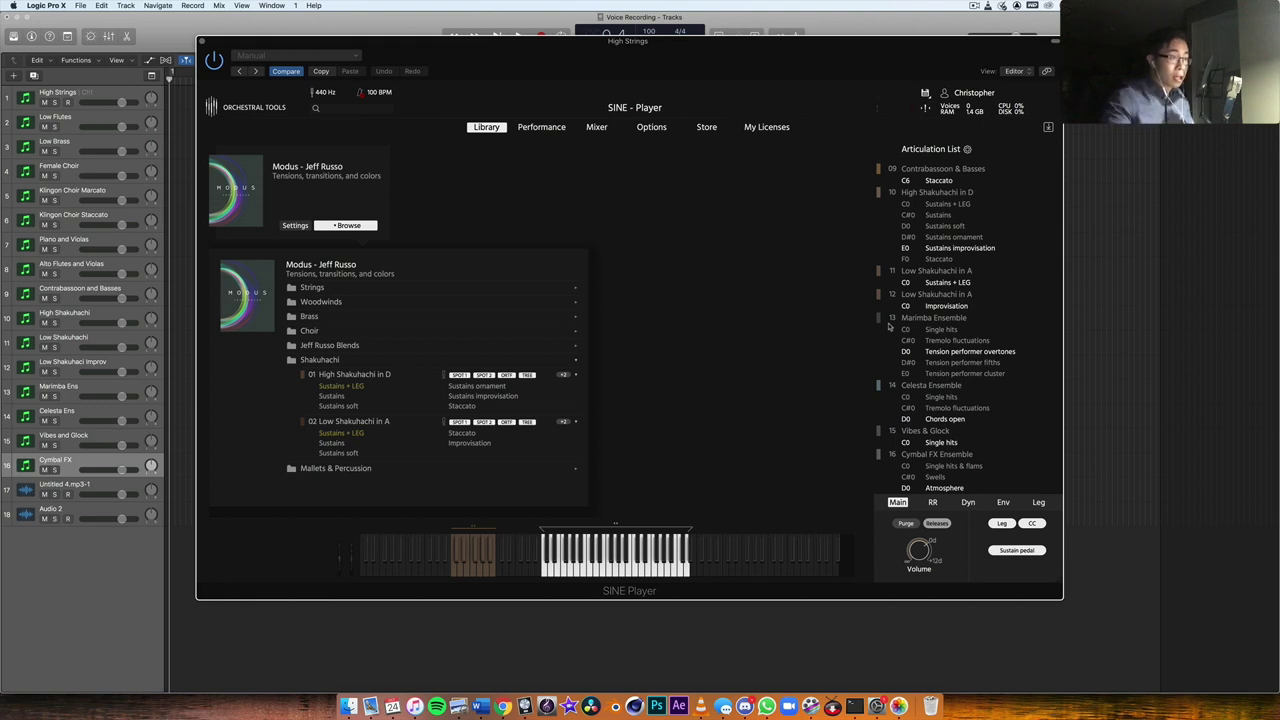
scroll(991, 329, up, 10)
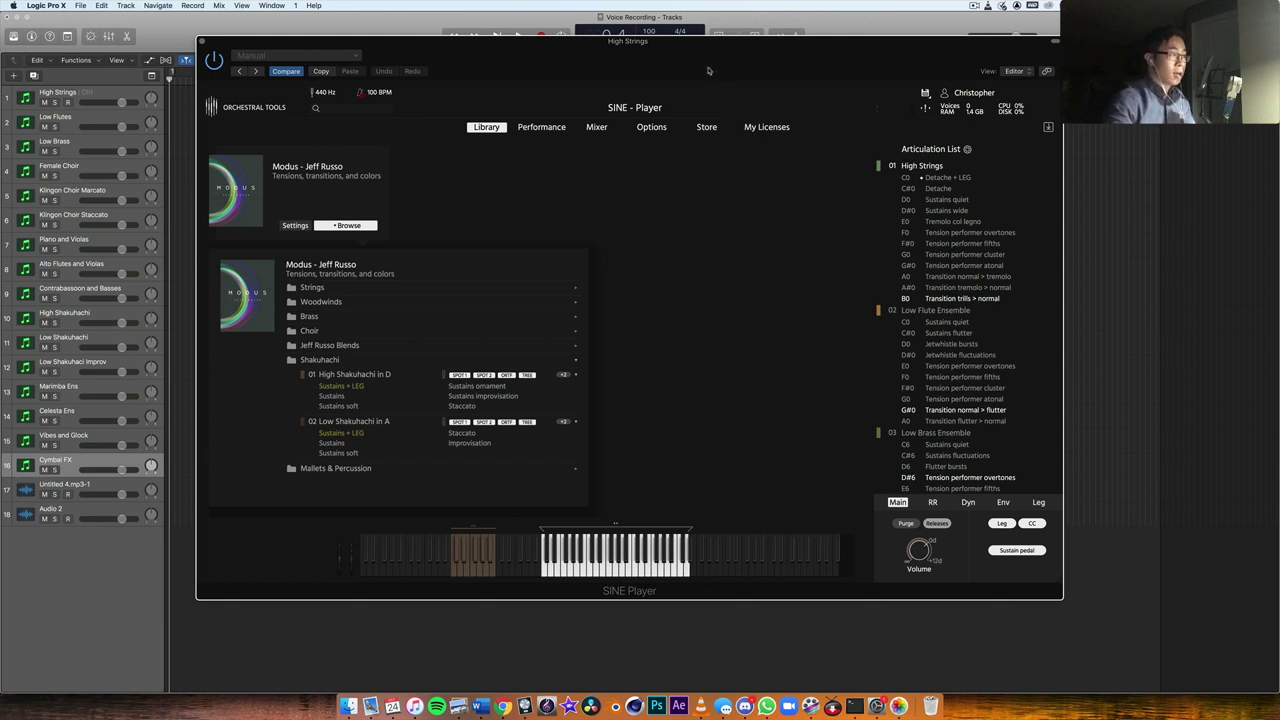
Shift the plug-in window slightly, collapse the Shakuhachi folder in the Modus library, and look over the articulation list again.
drag(708, 72, 722, 80)
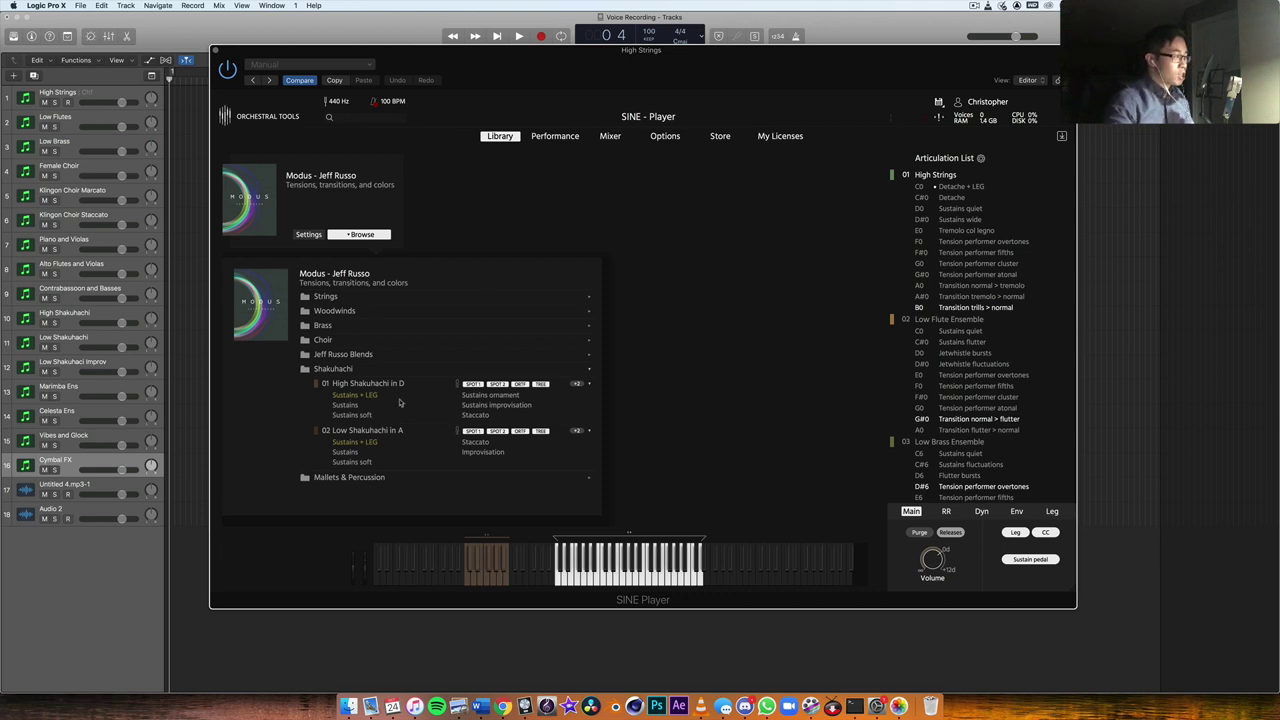
click(371, 369)
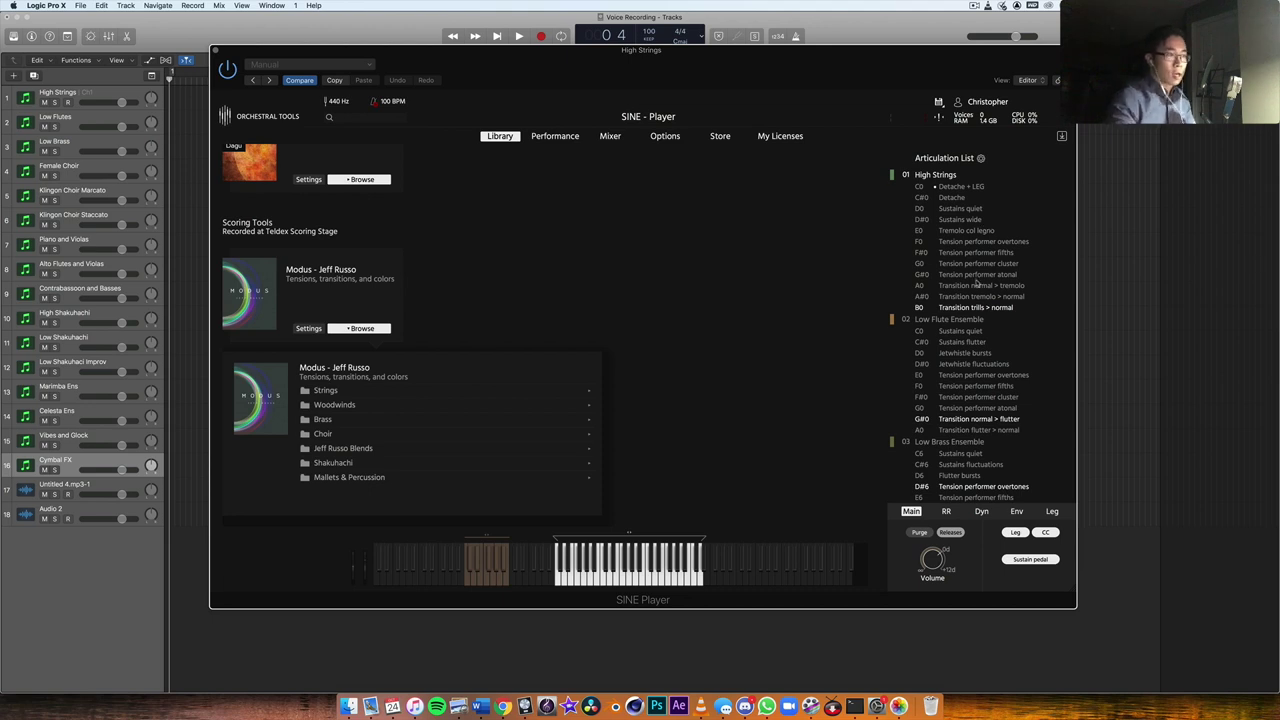
scroll(985, 284, down, 10)
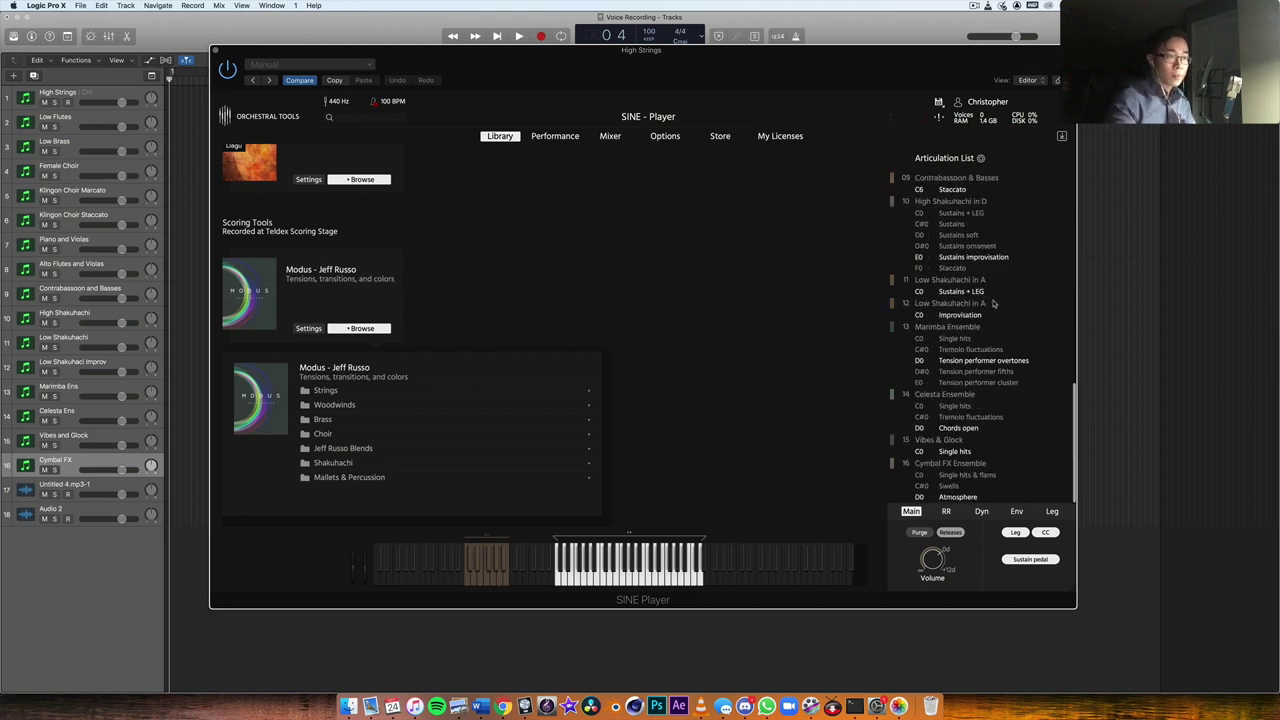
scroll(990, 302, up, 10)
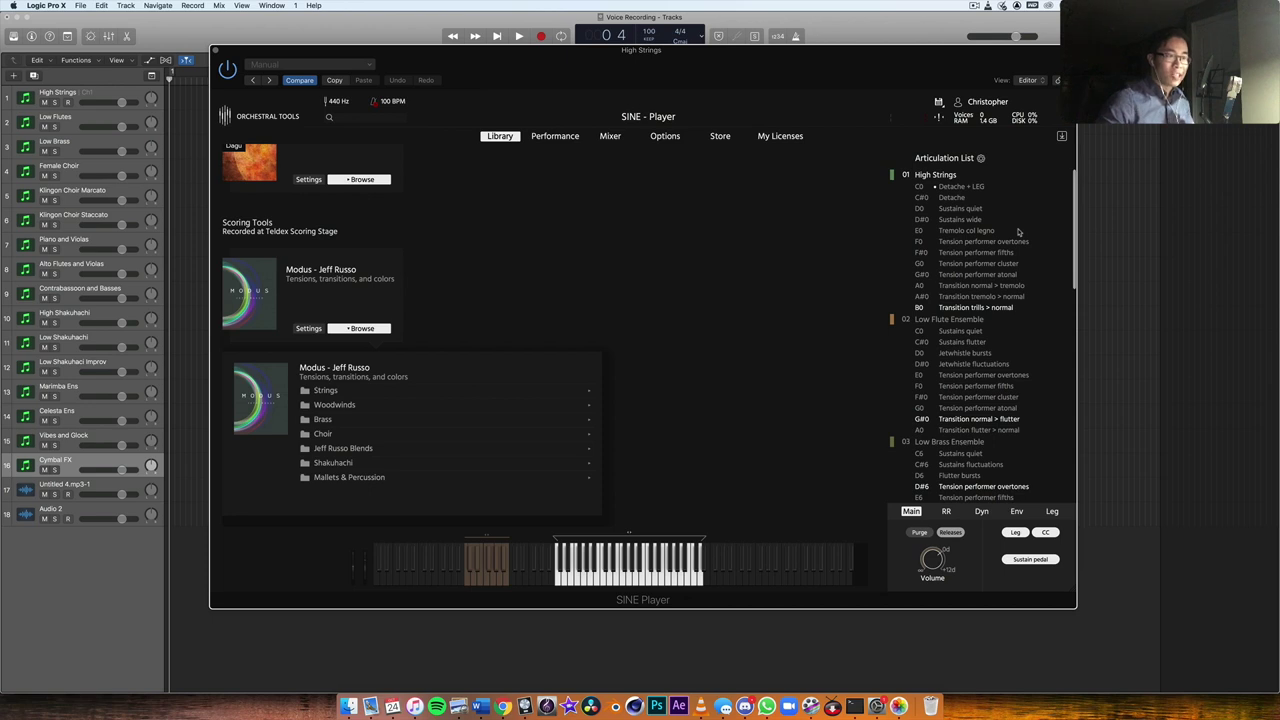